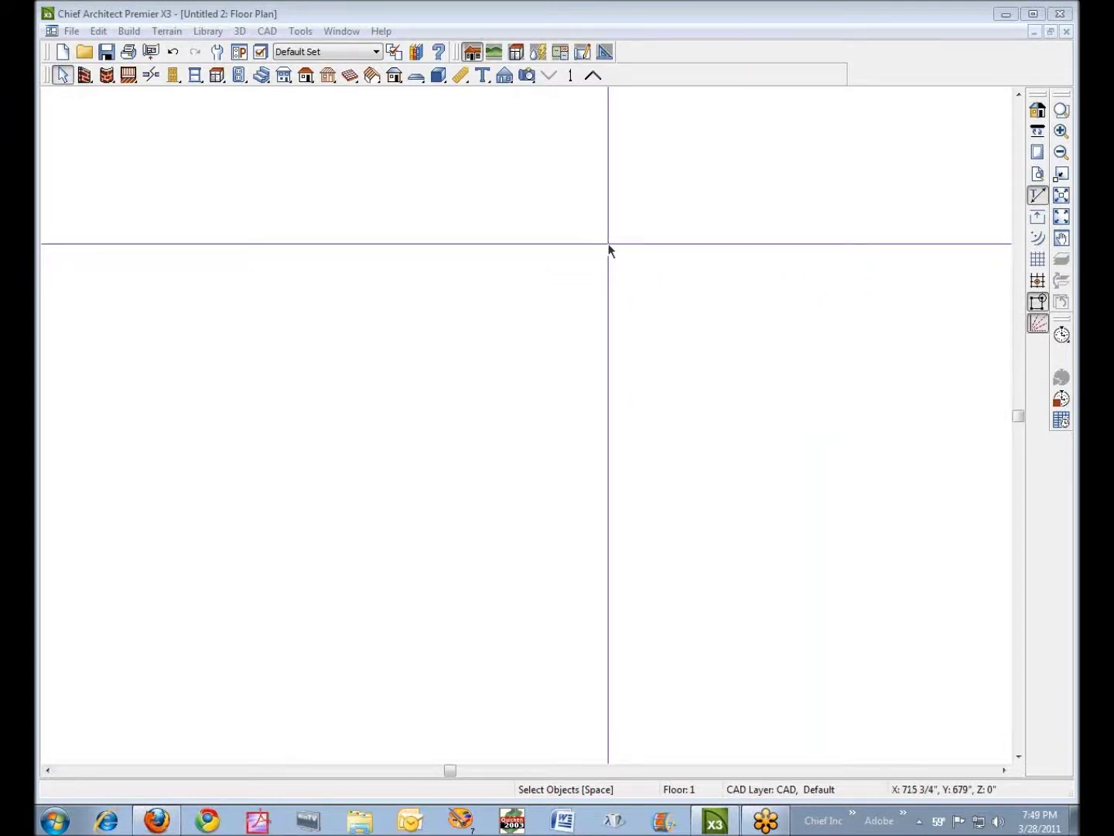
# - Activate the Straight Exterior Wall tool from the wall tools
pyautogui.click(83, 75)
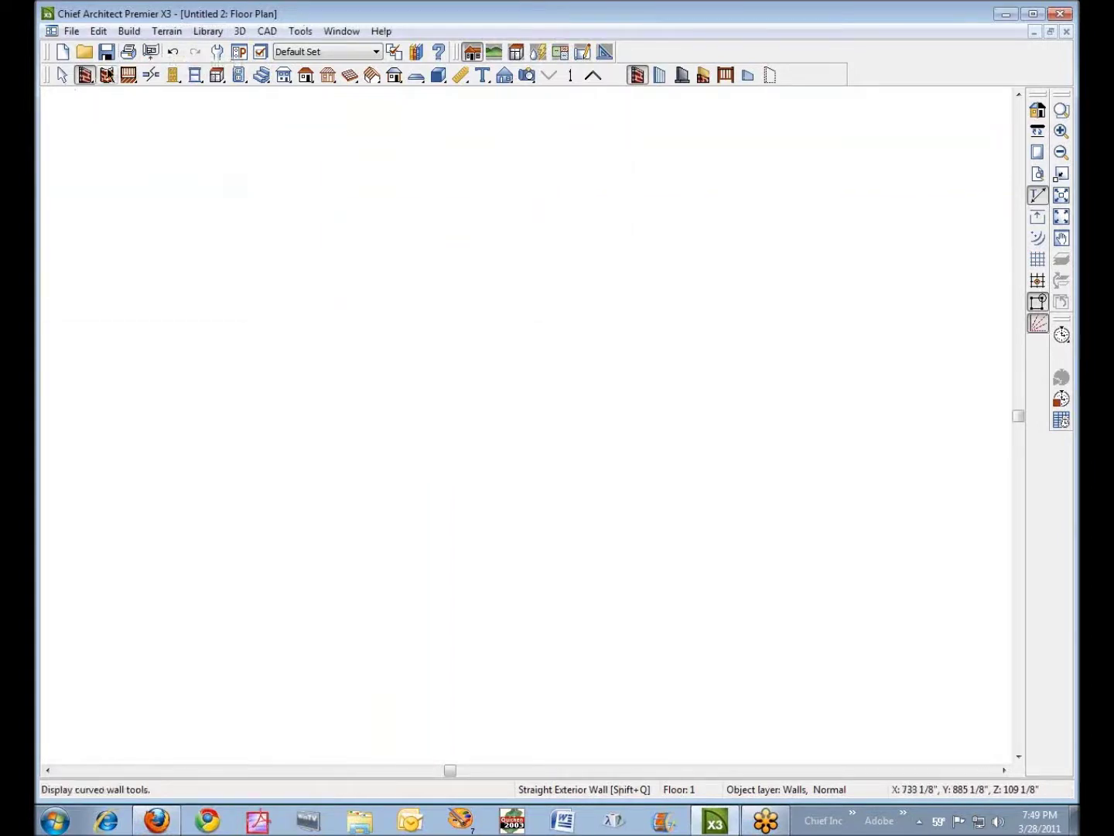
# - Set the default exterior wall type to Brick-4 in the wall defaults
pyautogui.doubleClick(86, 76)
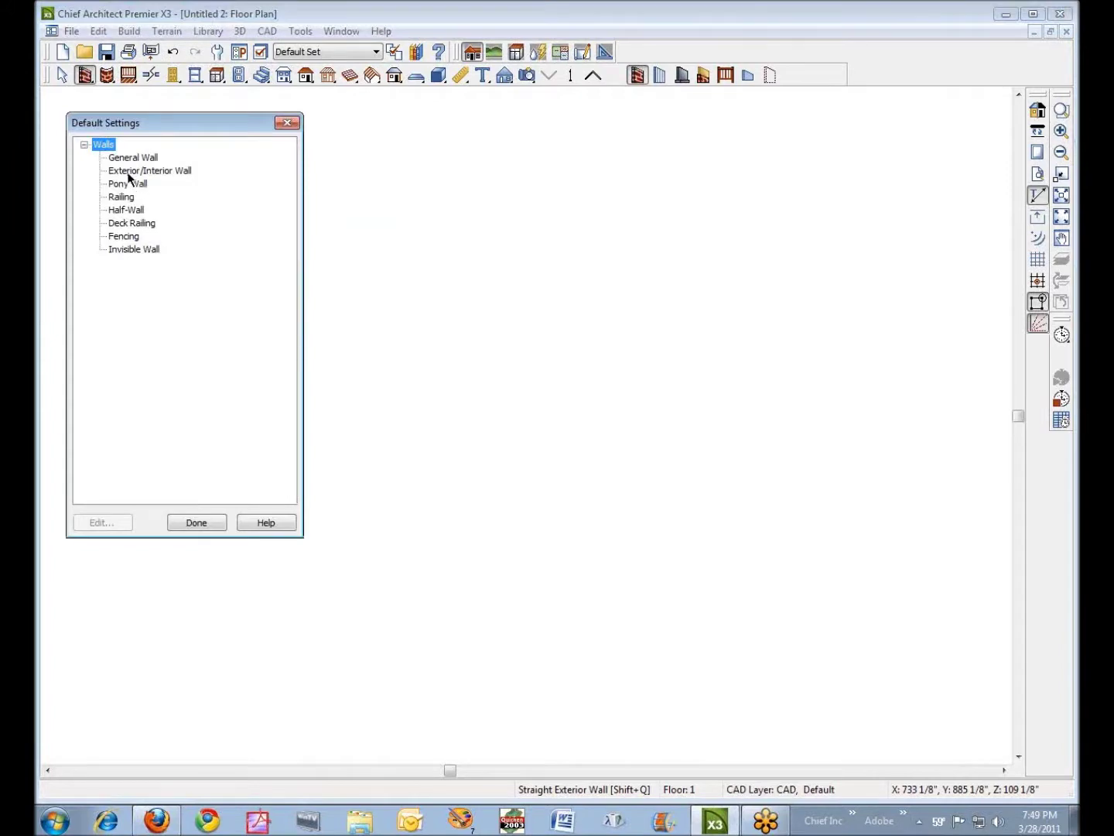
pyautogui.click(100, 523)
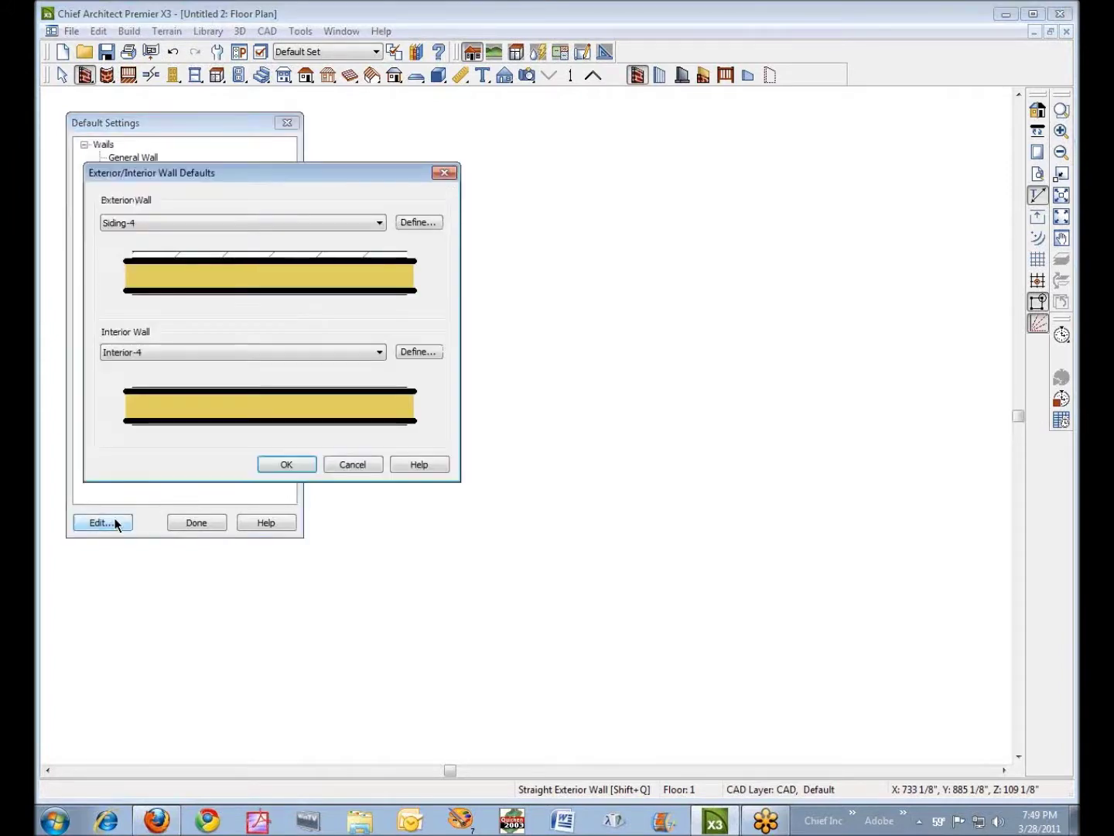
pyautogui.click(378, 227)
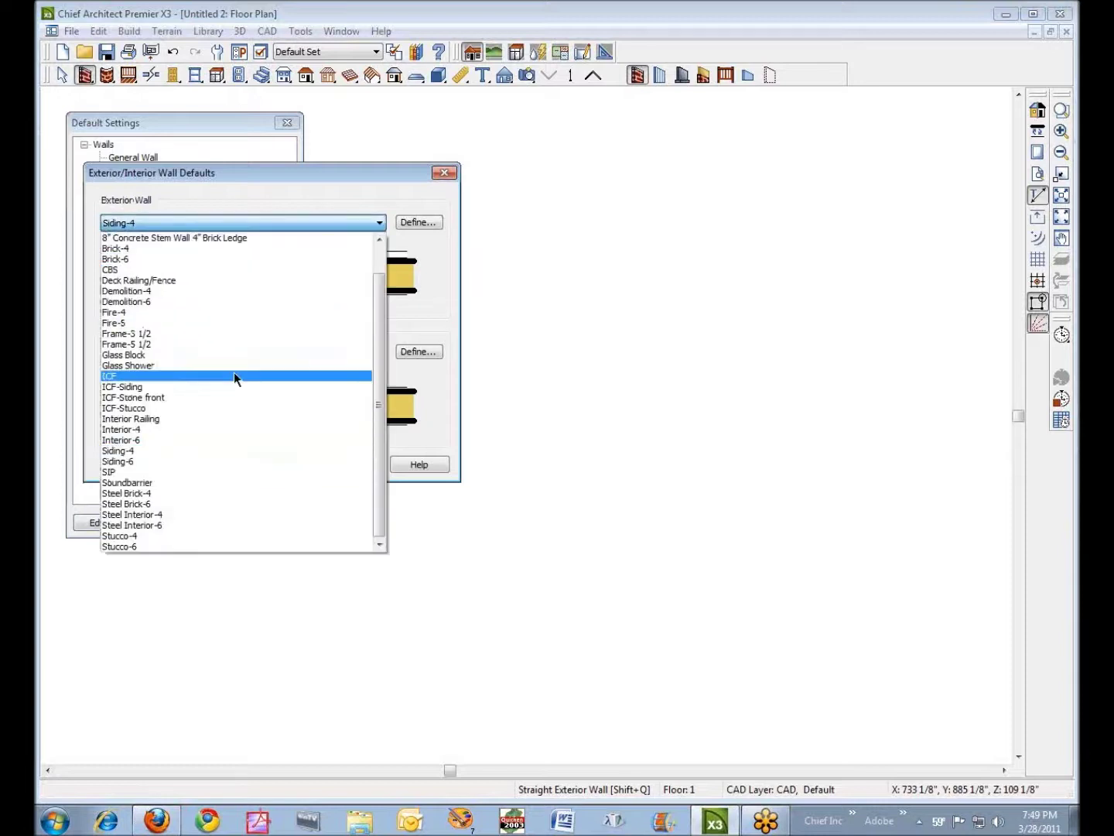
pyautogui.click(187, 249)
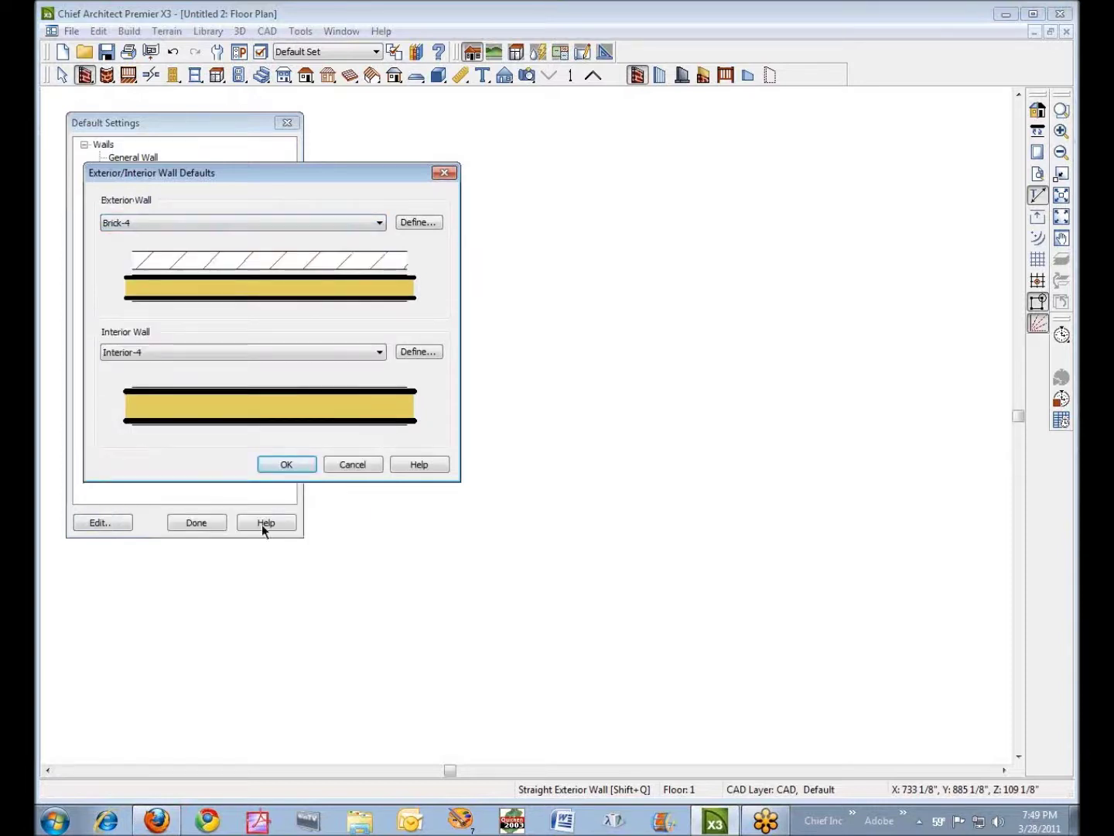
pyautogui.click(287, 465)
pyautogui.click(206, 525)
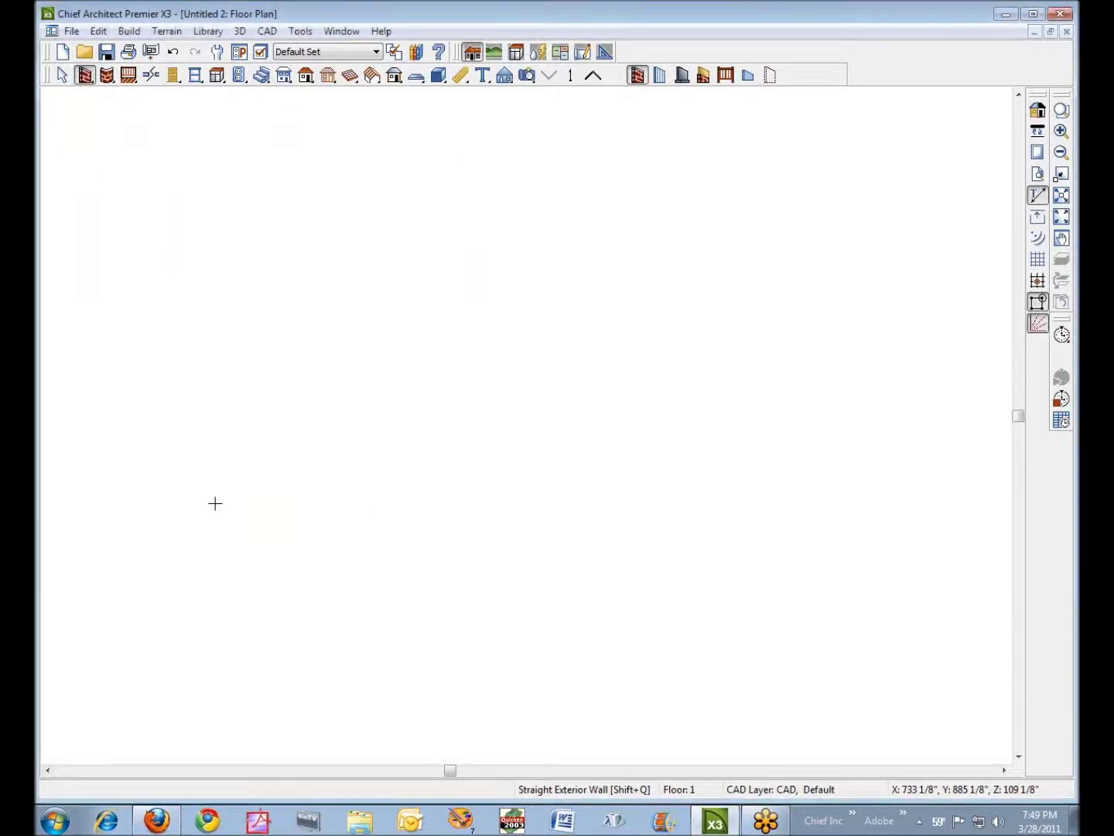
# - Draw a rectangular room of exterior walls and place a window in its top wall
pyautogui.moveTo(331, 336)
pyautogui.mouseDown()
pyautogui.moveTo(521, 330)
pyautogui.moveTo(518, 449)
pyautogui.moveTo(328, 451)
pyautogui.moveTo(338, 328)
pyautogui.moveTo(330, 335)
pyautogui.mouseUp()
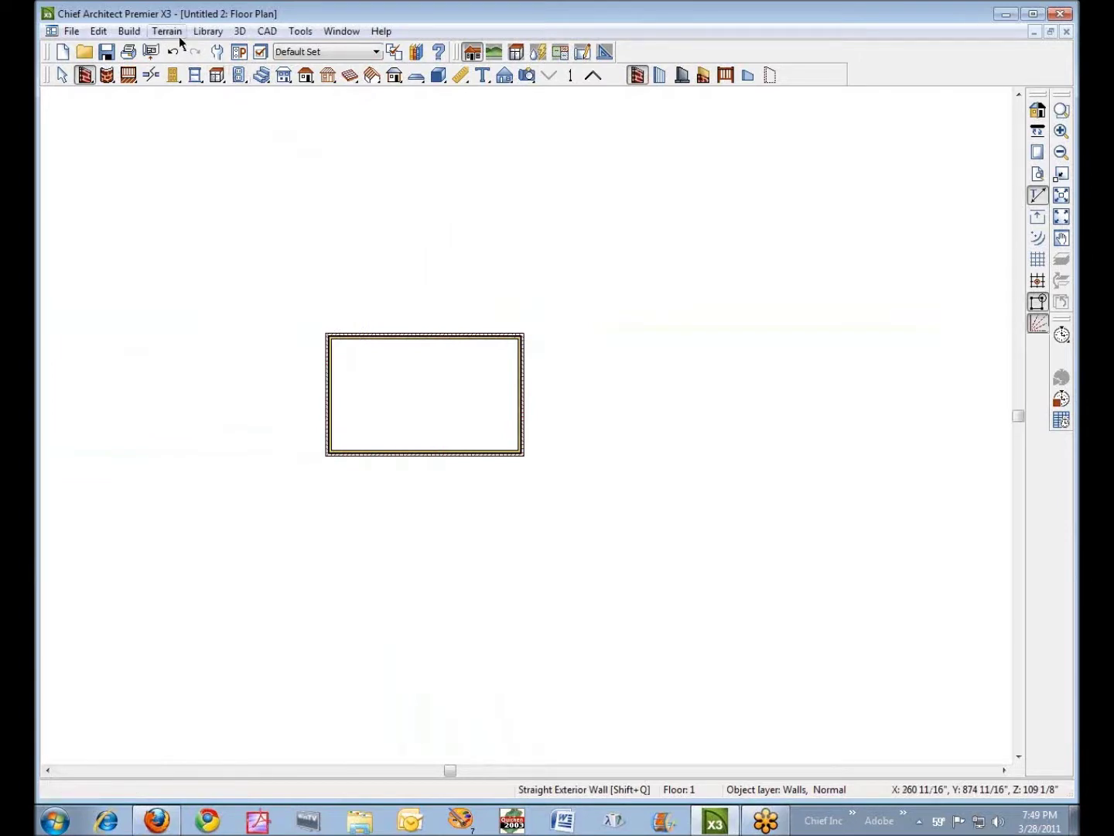
pyautogui.click(190, 80)
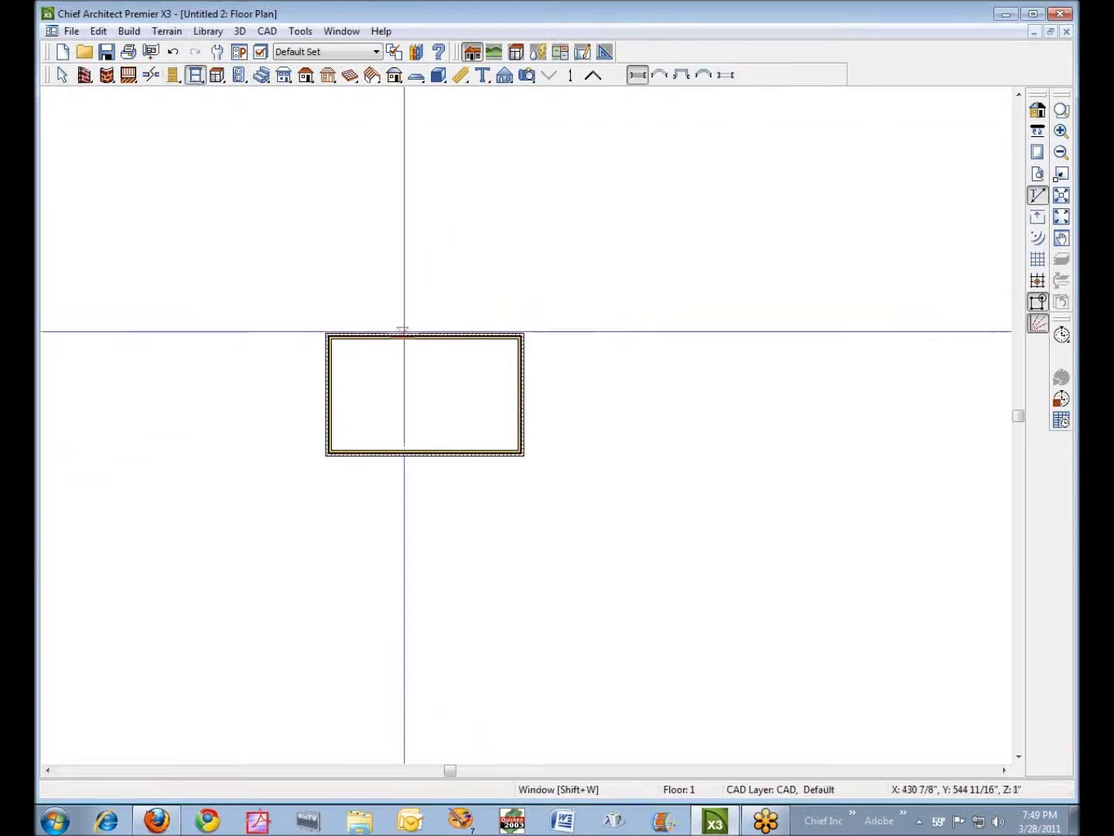
pyautogui.click(428, 335)
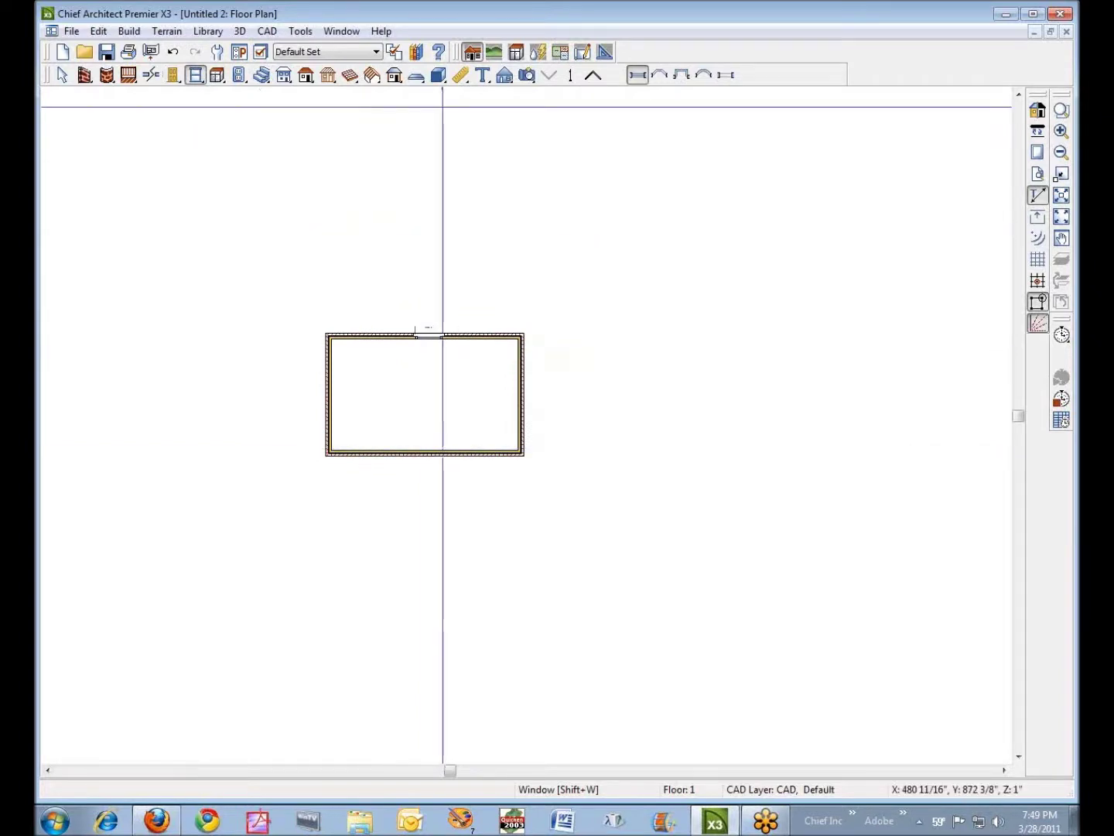
pyautogui.click(506, 75)
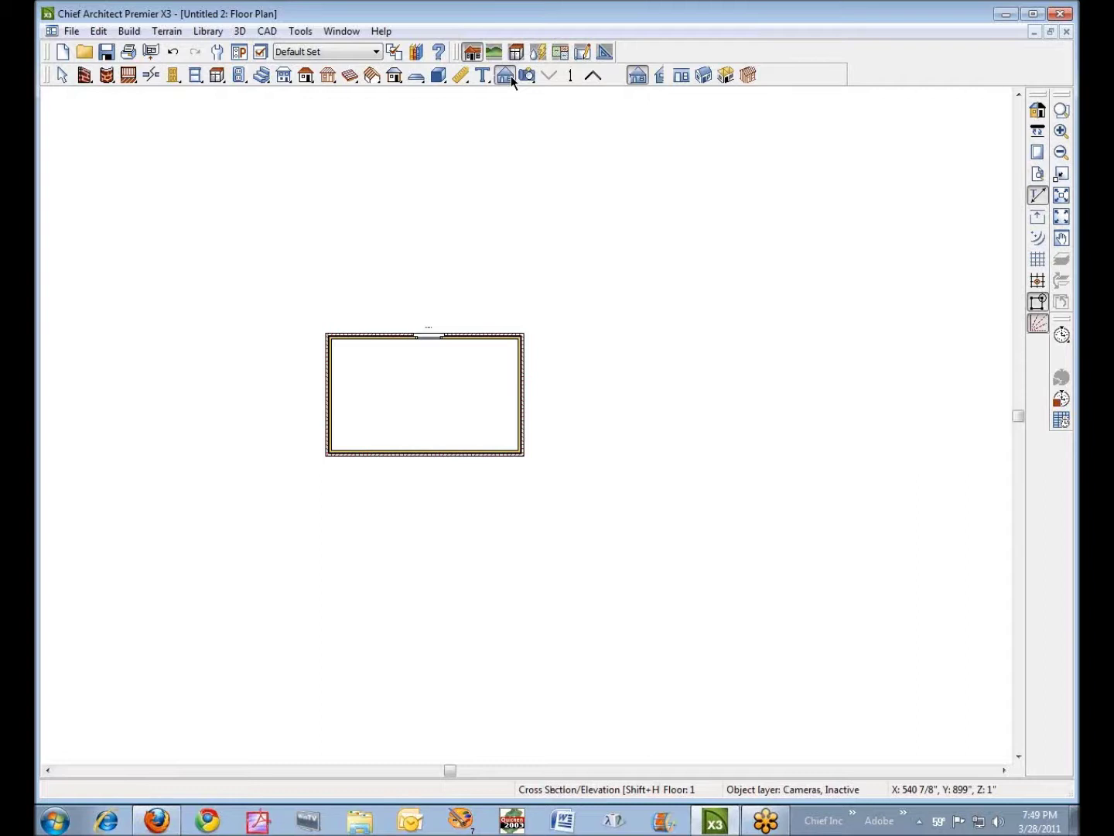
# - Cut a backclipped cross section through the top wall at the window
pyautogui.click(507, 76)
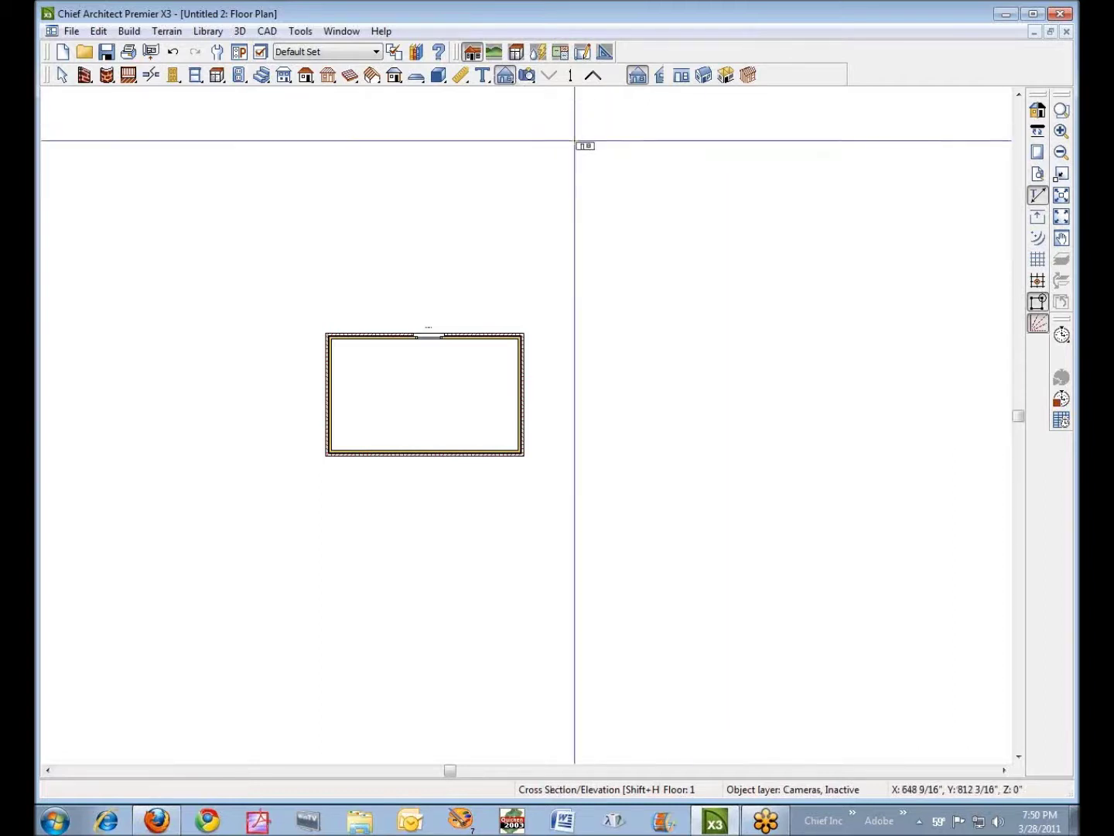
pyautogui.click(659, 75)
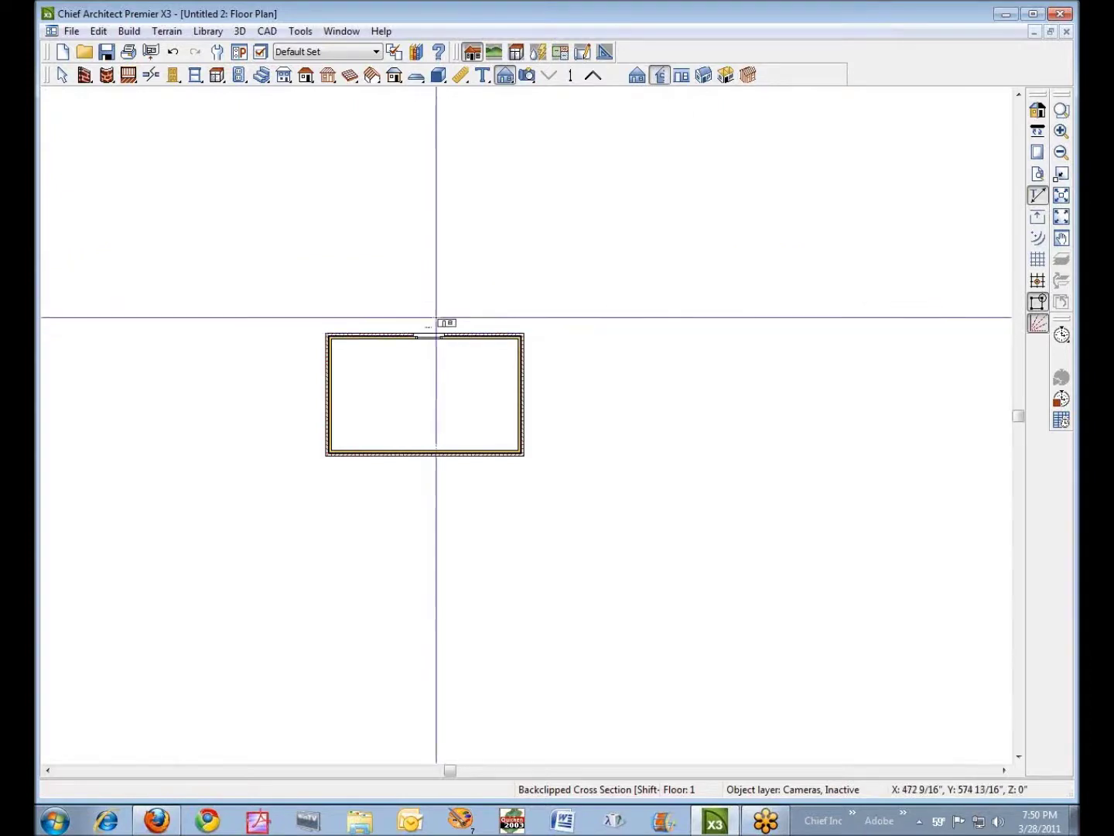
pyautogui.moveTo(436, 306); pyautogui.dragTo(396, 310)
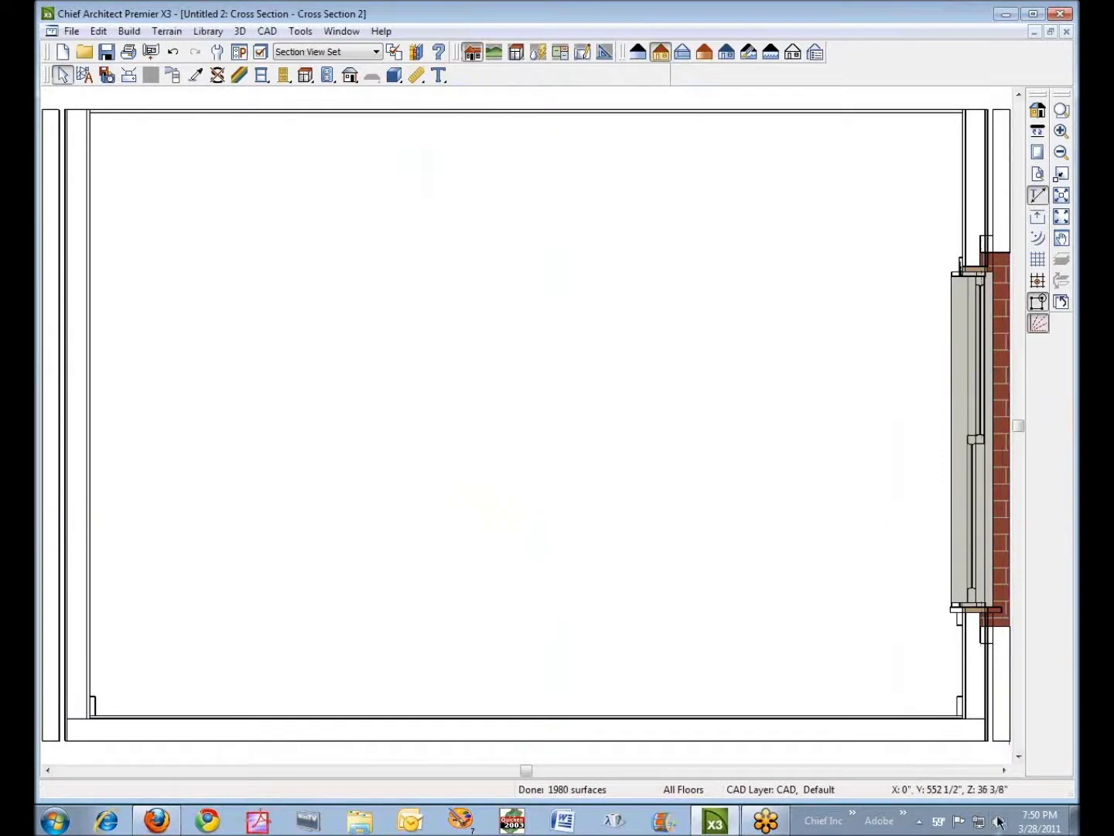
pyautogui.moveTo(1004, 770); pyautogui.dragTo(1004, 770)
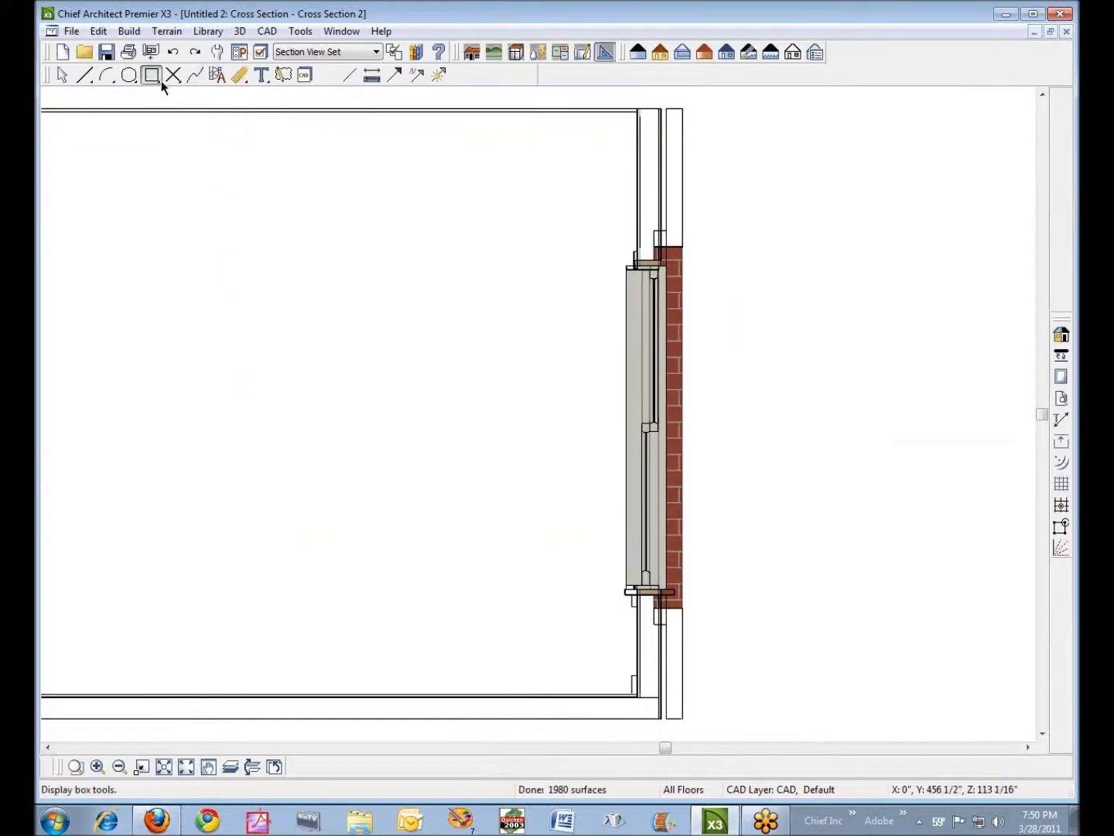
pyautogui.click(158, 77)
pyautogui.moveTo(753, 379); pyautogui.dragTo(775, 432)
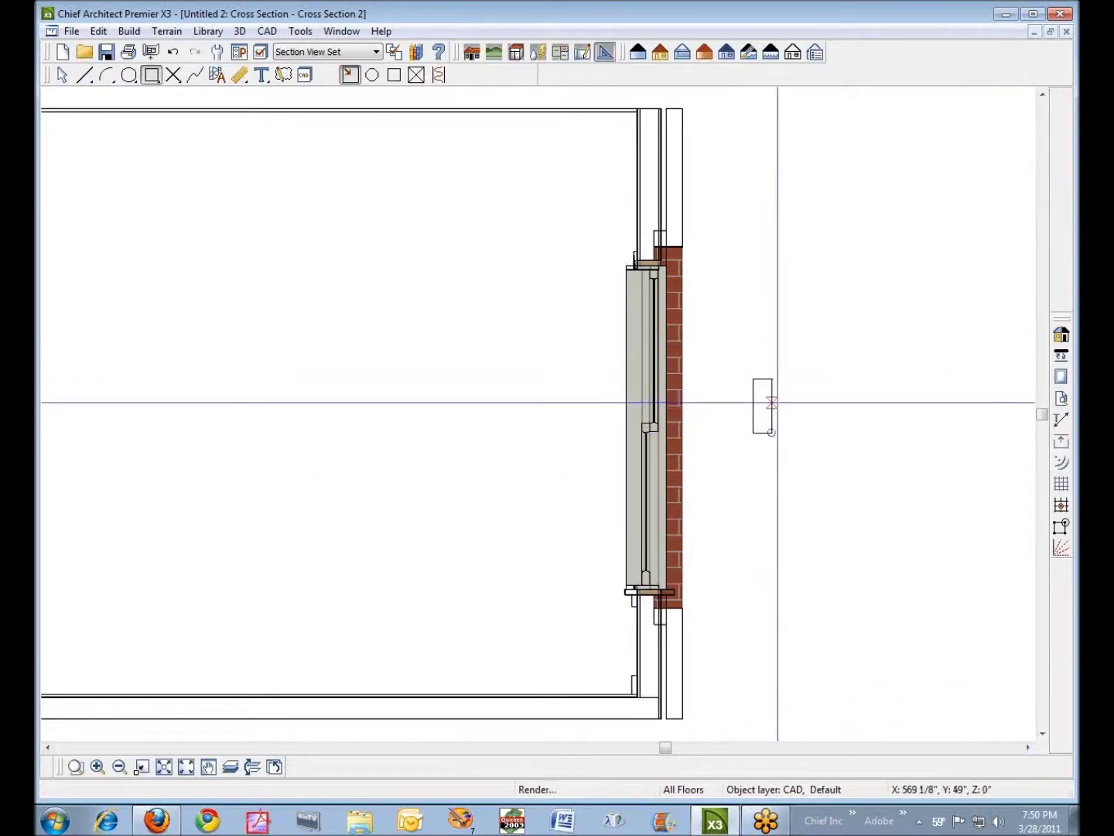
pyautogui.moveTo(768, 371); pyautogui.dragTo(820, 420)
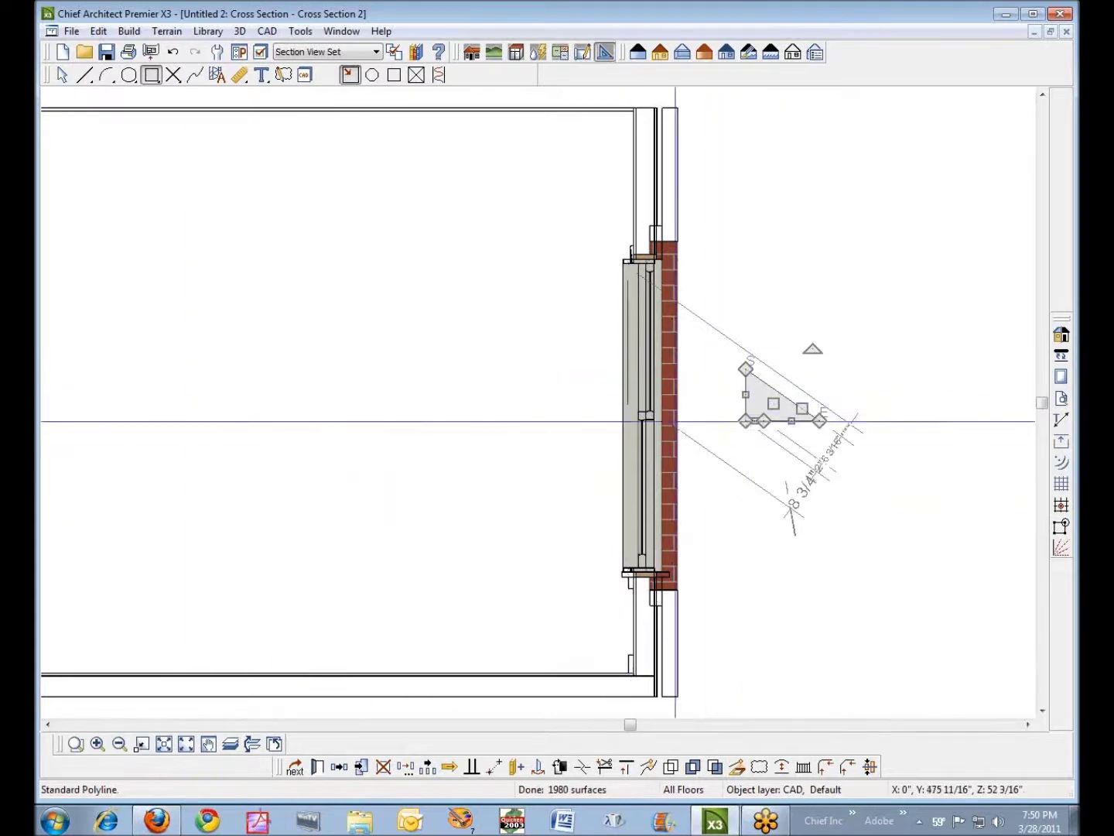
pyautogui.hotkey('ctrl', 'F4')
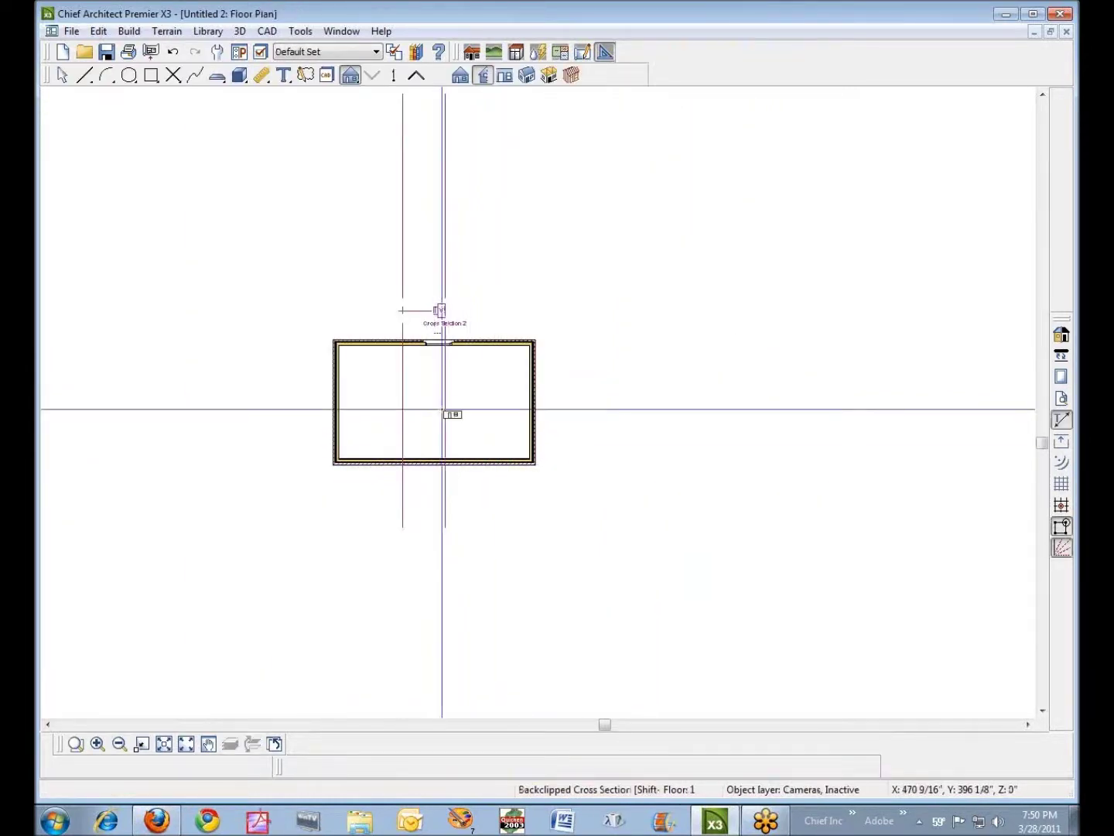
pyautogui.hotkey('ctrl', 'Tab')
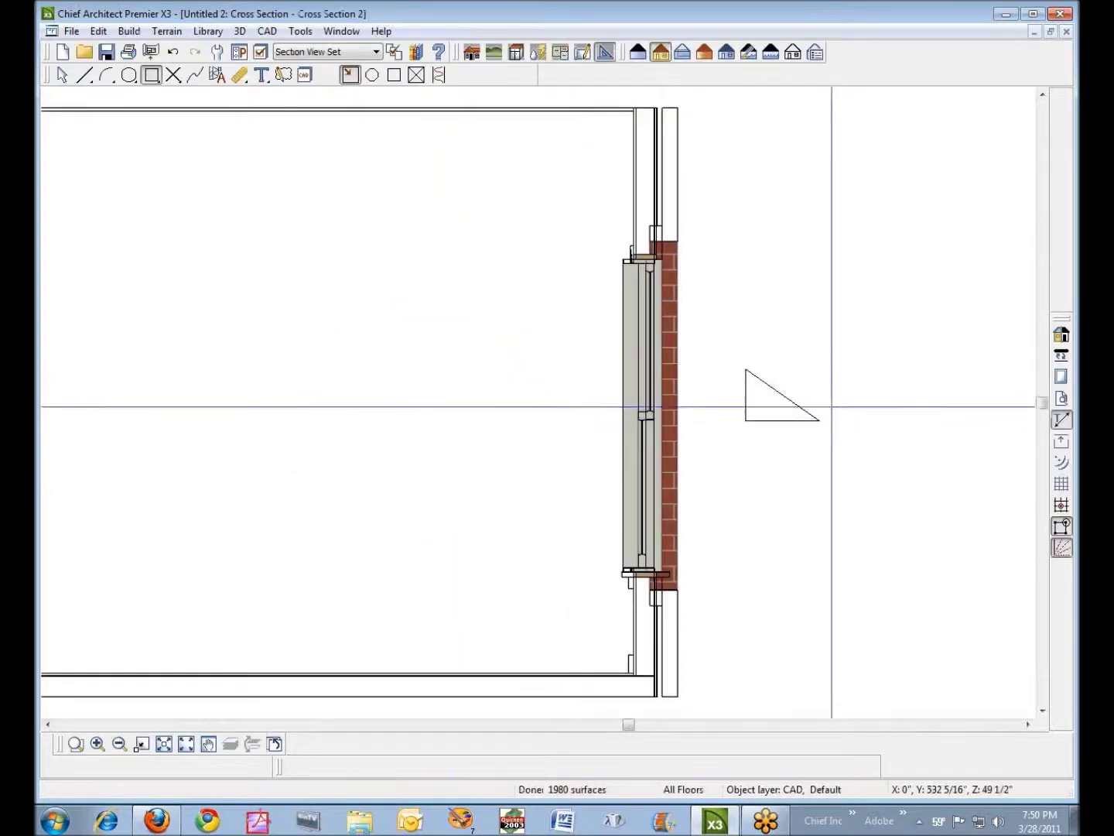
pyautogui.click(785, 396)
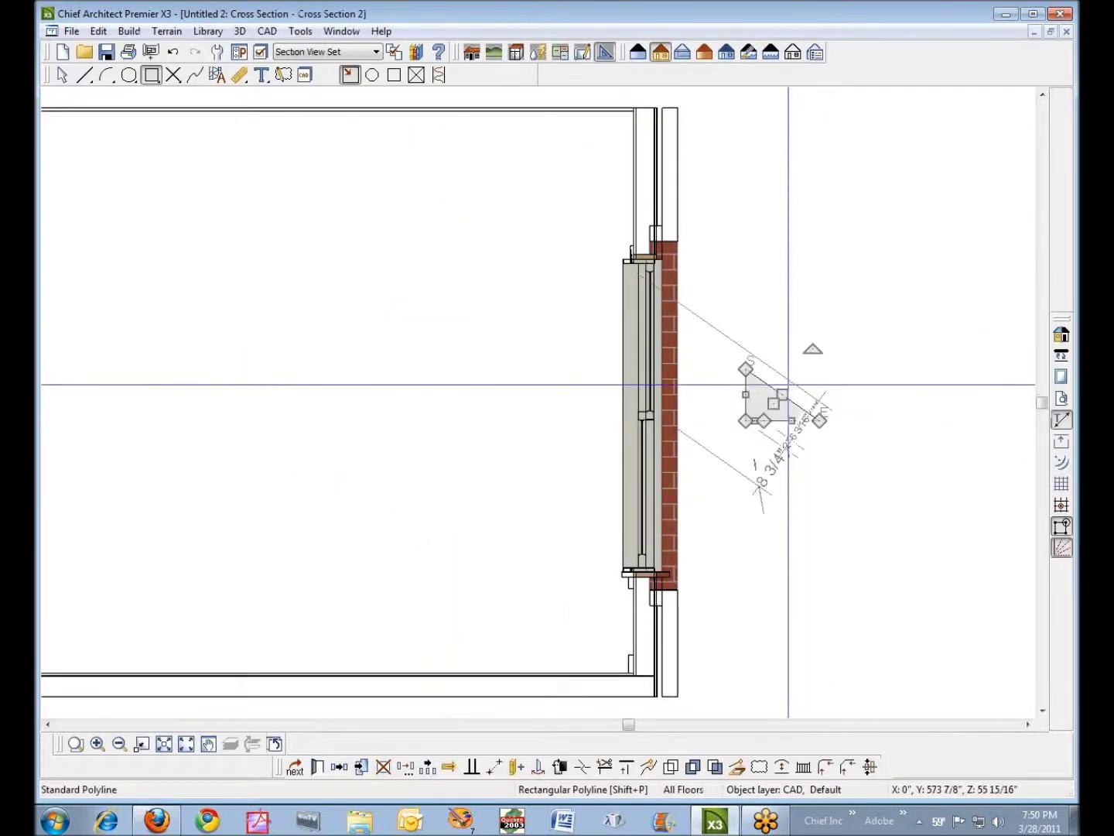
pyautogui.press('Delete')
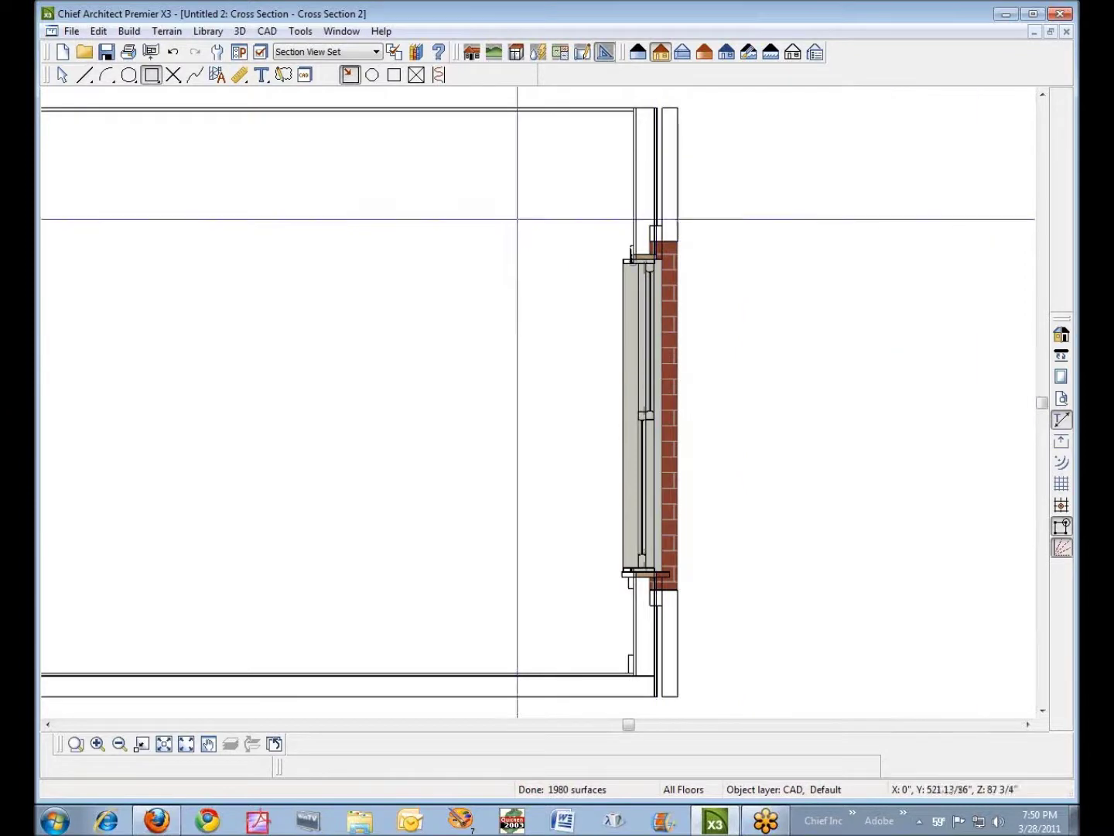
pyautogui.click(80, 743)
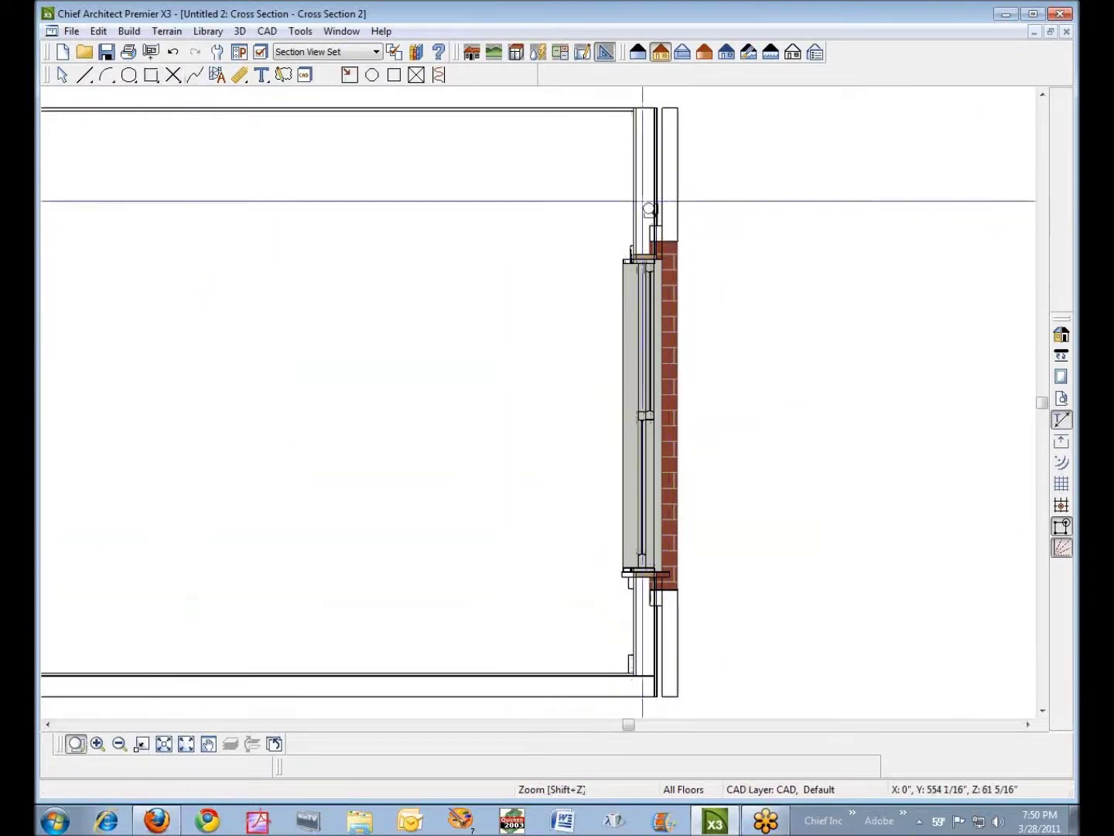
# - Draw a 3 9/16" rectangle, move it onto the brick above the window, and open the window's options
pyautogui.moveTo(593, 200); pyautogui.dragTo(804, 314)
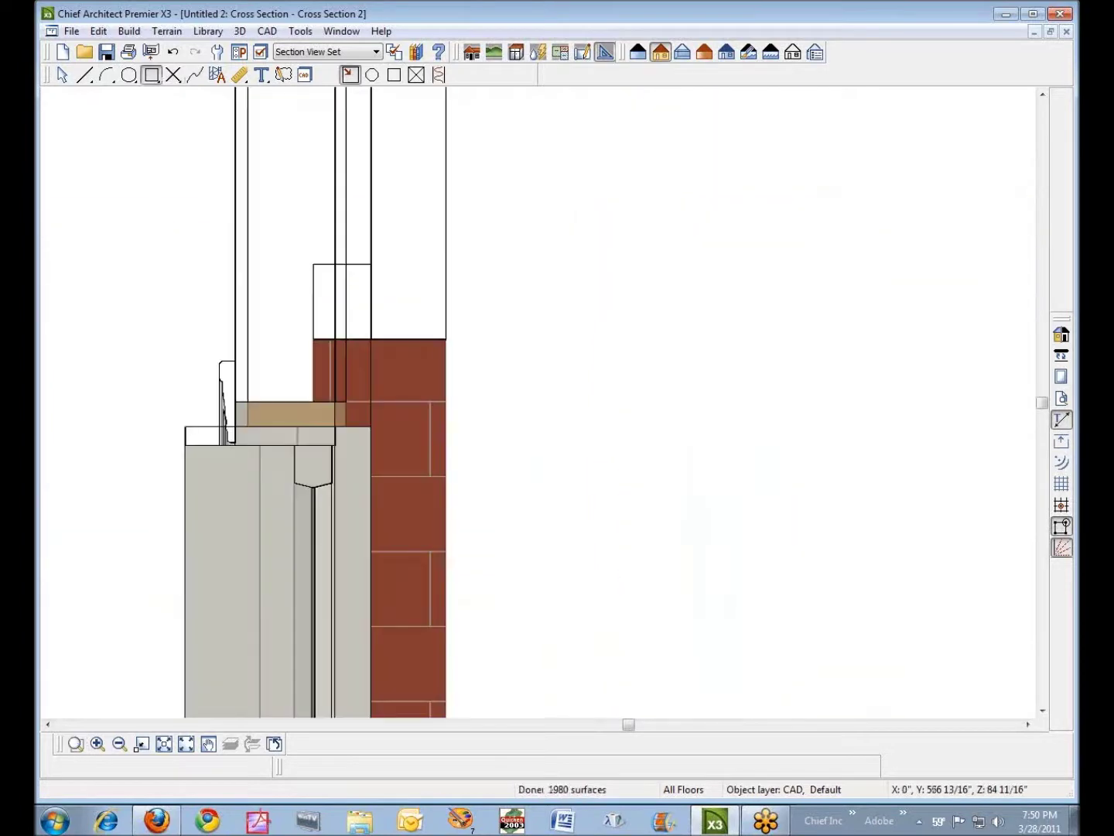
pyautogui.click(155, 79)
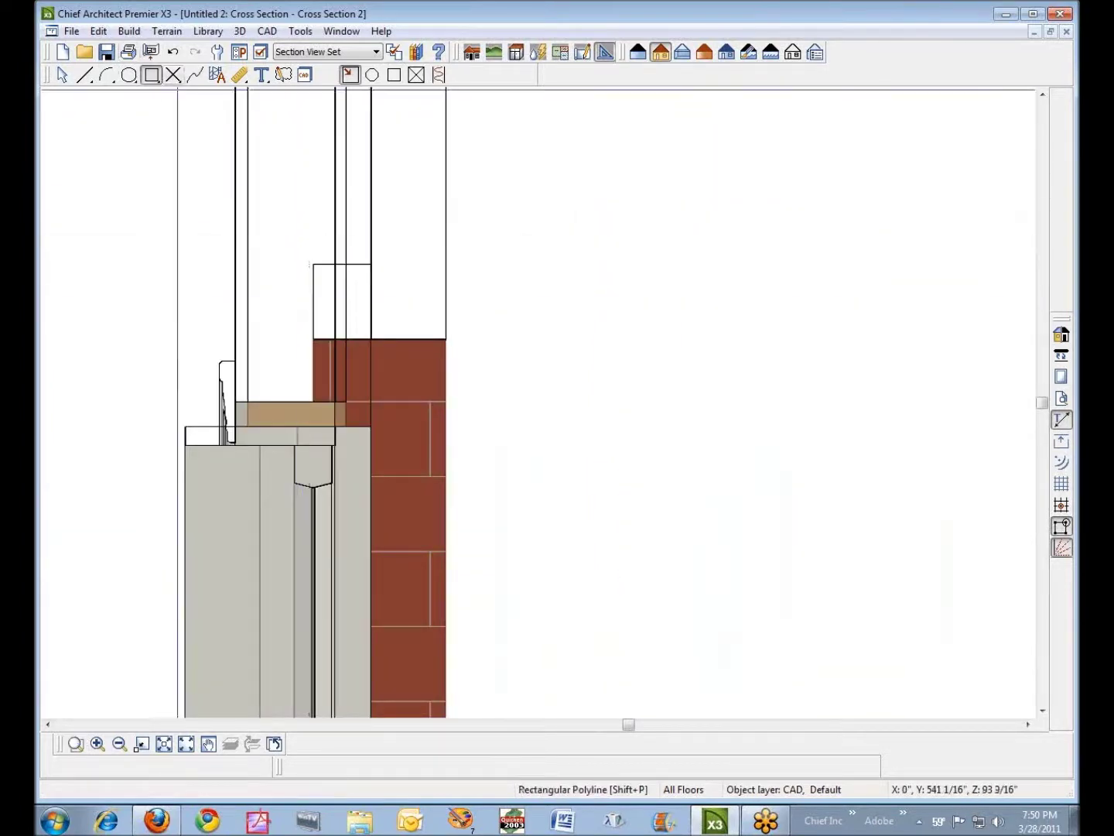
pyautogui.moveTo(528, 283); pyautogui.dragTo(616, 421)
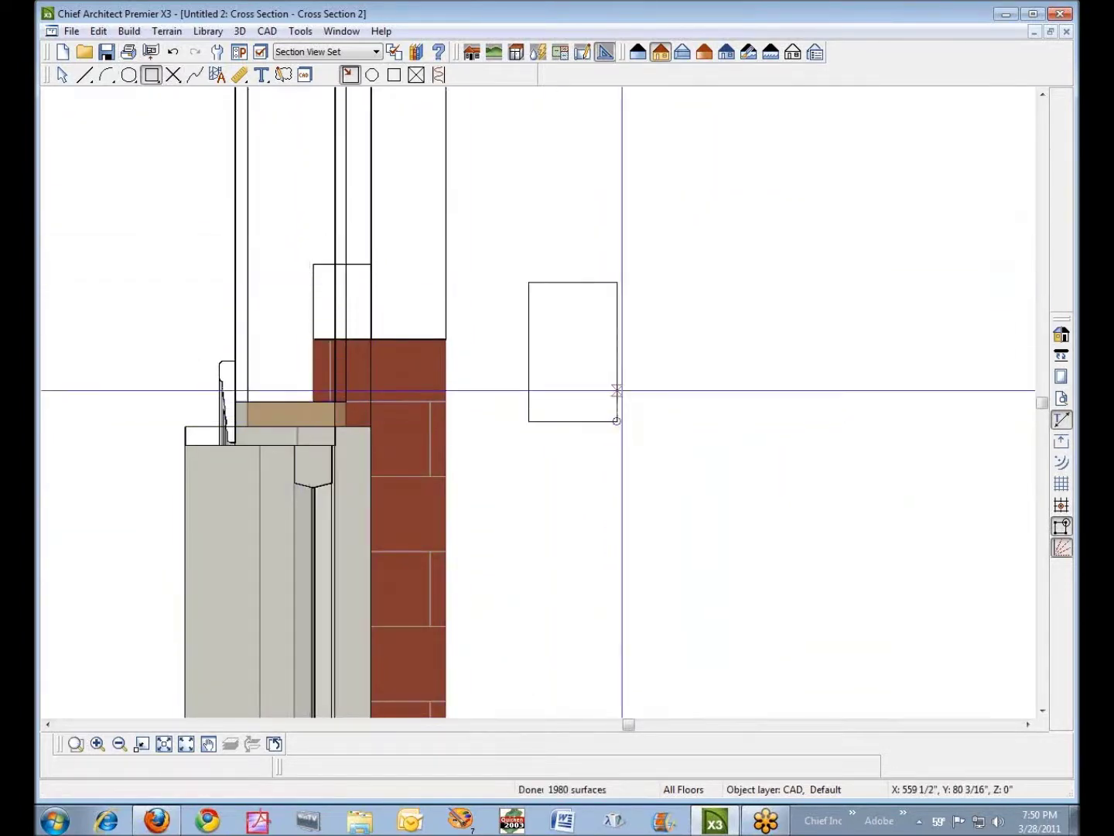
pyautogui.click(619, 391)
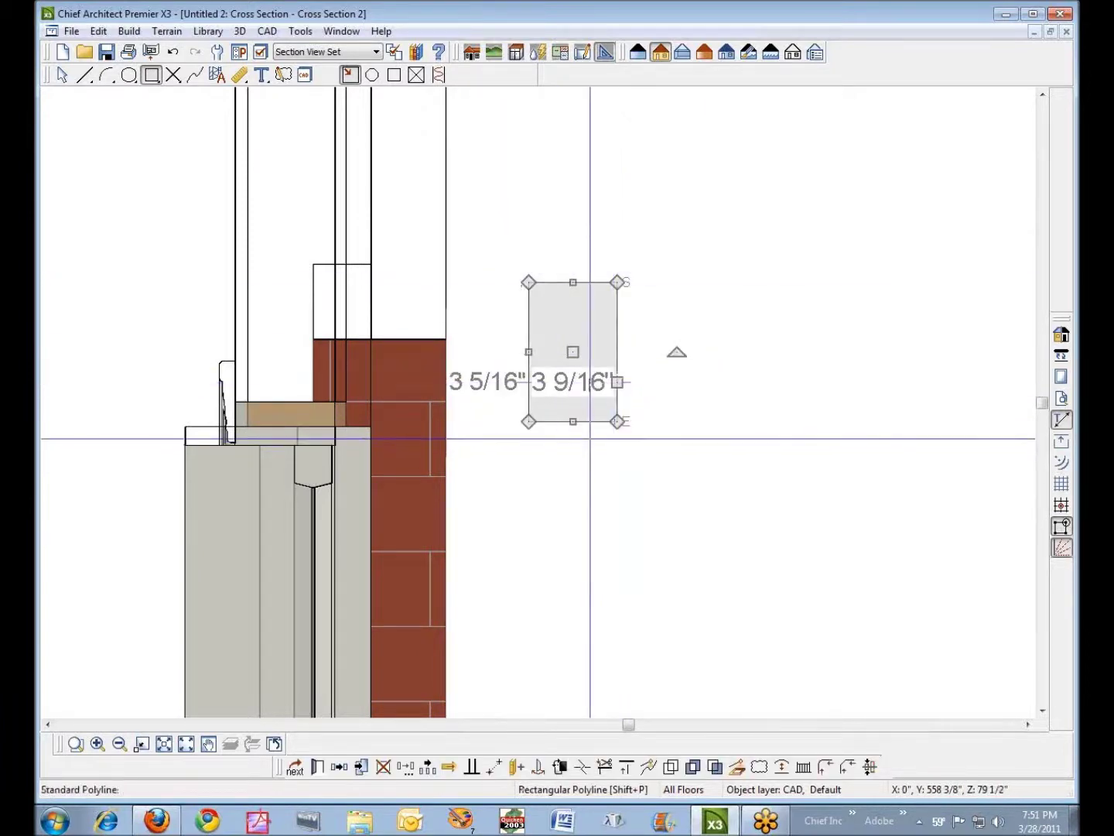
pyautogui.click(588, 383)
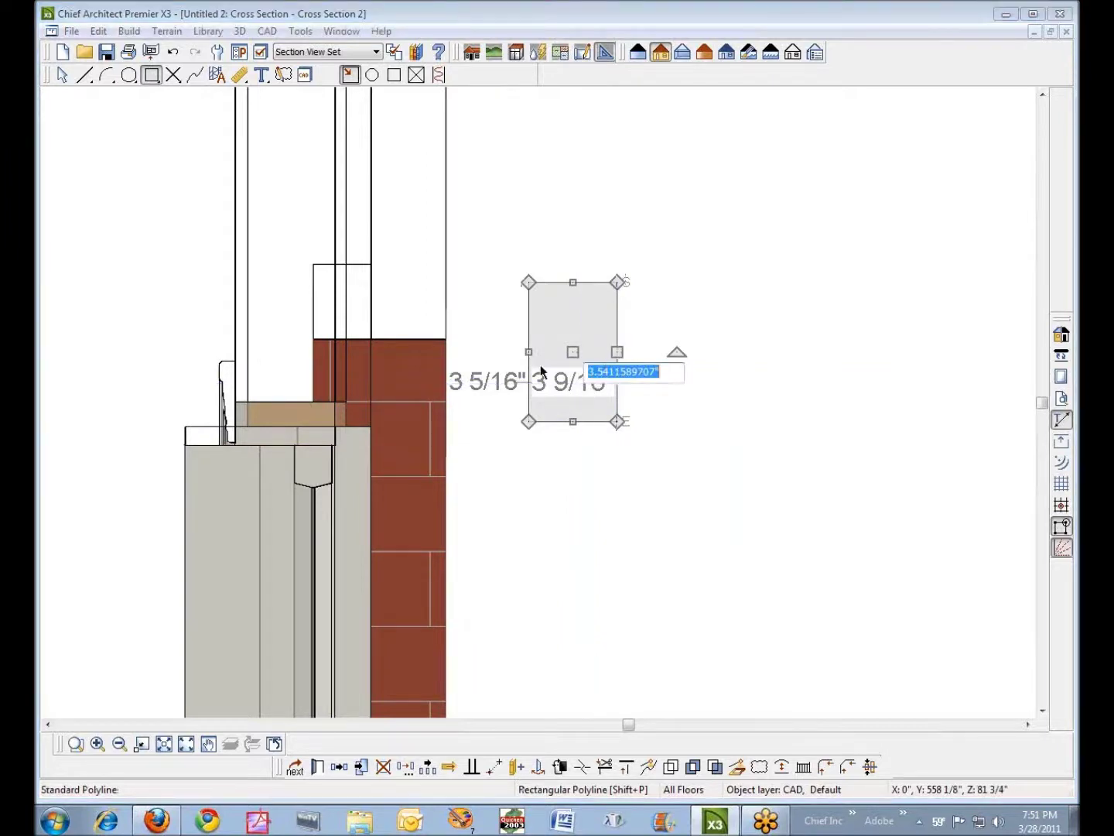
pyautogui.press('Return')
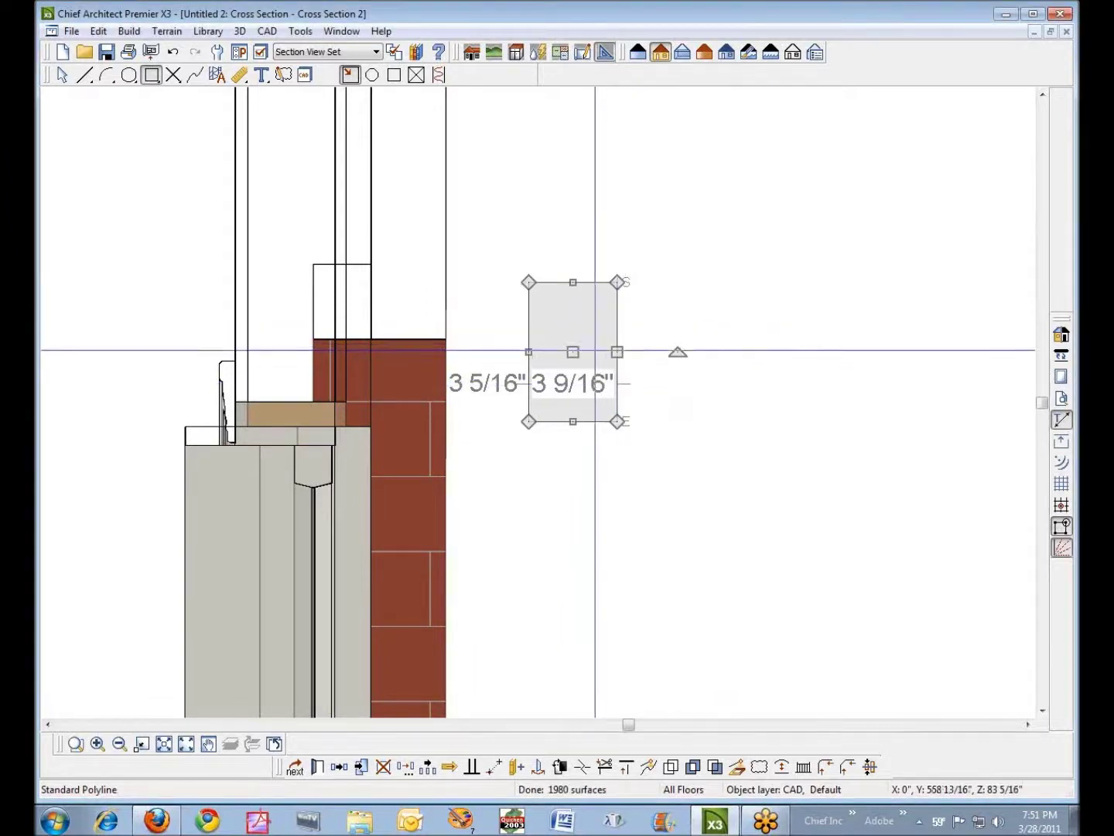
pyautogui.moveTo(575, 353); pyautogui.dragTo(482, 323)
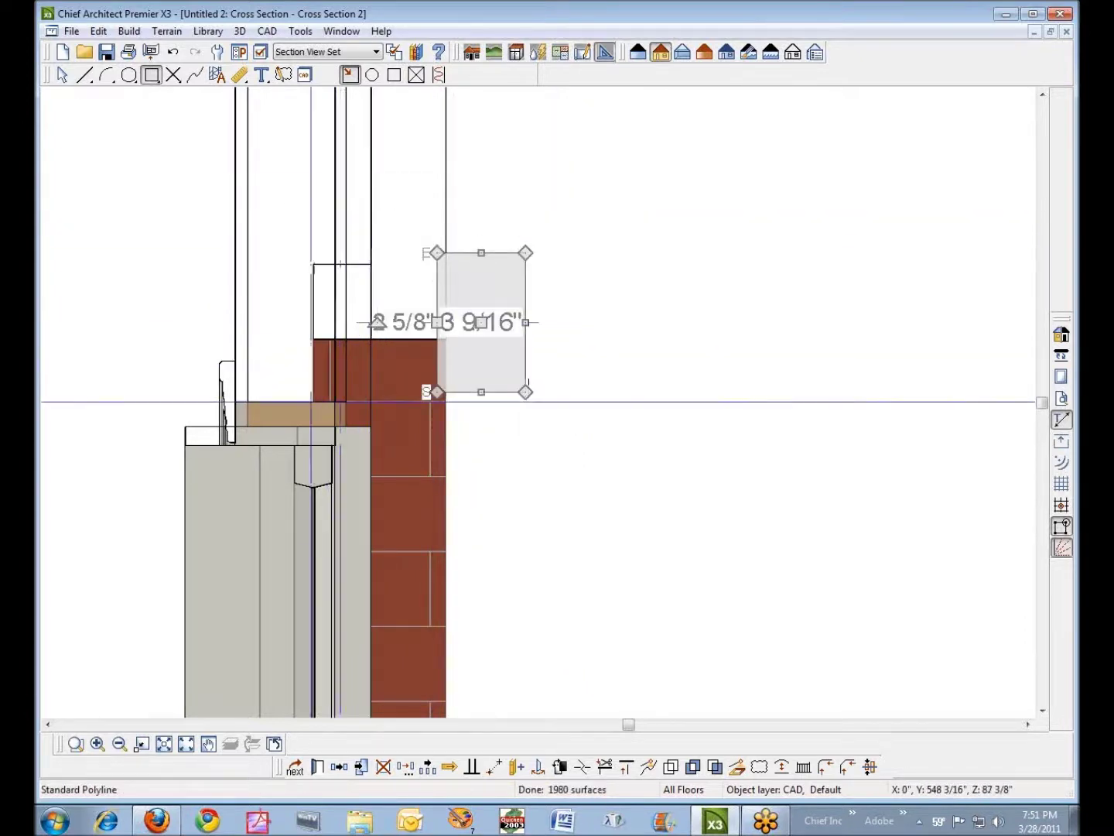
pyautogui.rightClick(269, 546)
# - Set the window to Recessed > To Sheathing Layer in its specification Options
pyautogui.click(319, 590)
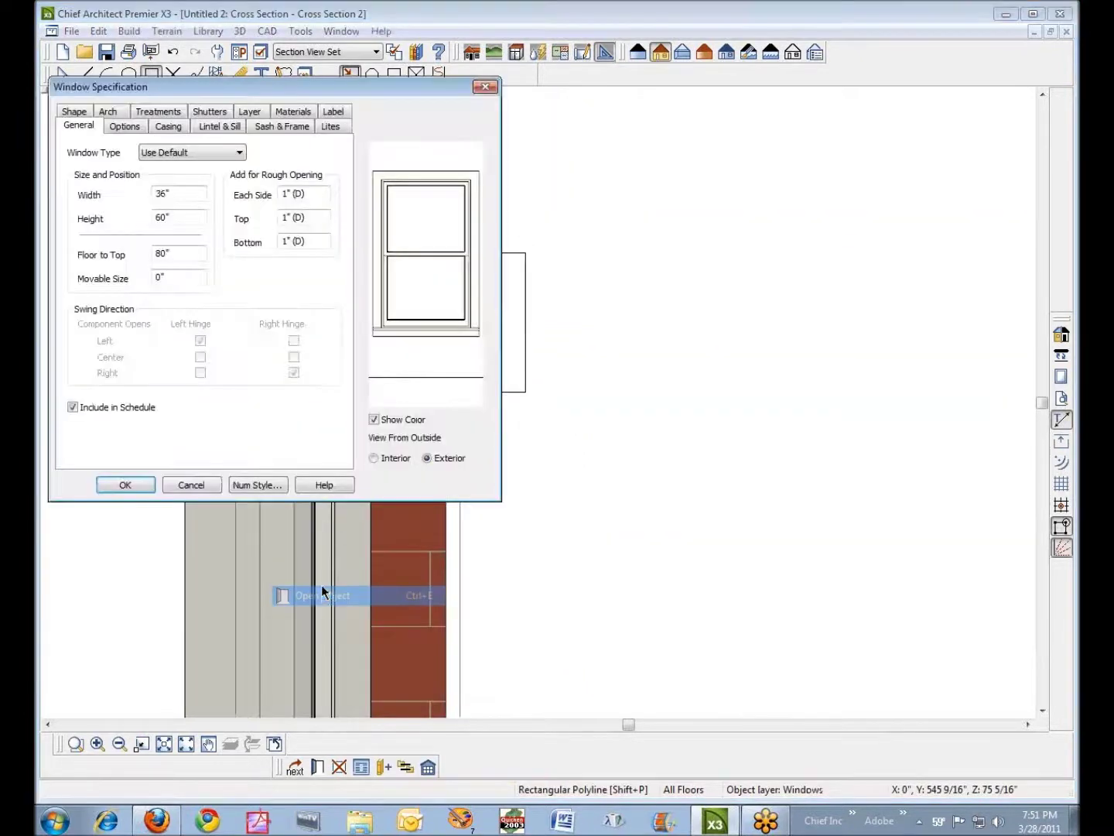
pyautogui.click(124, 126)
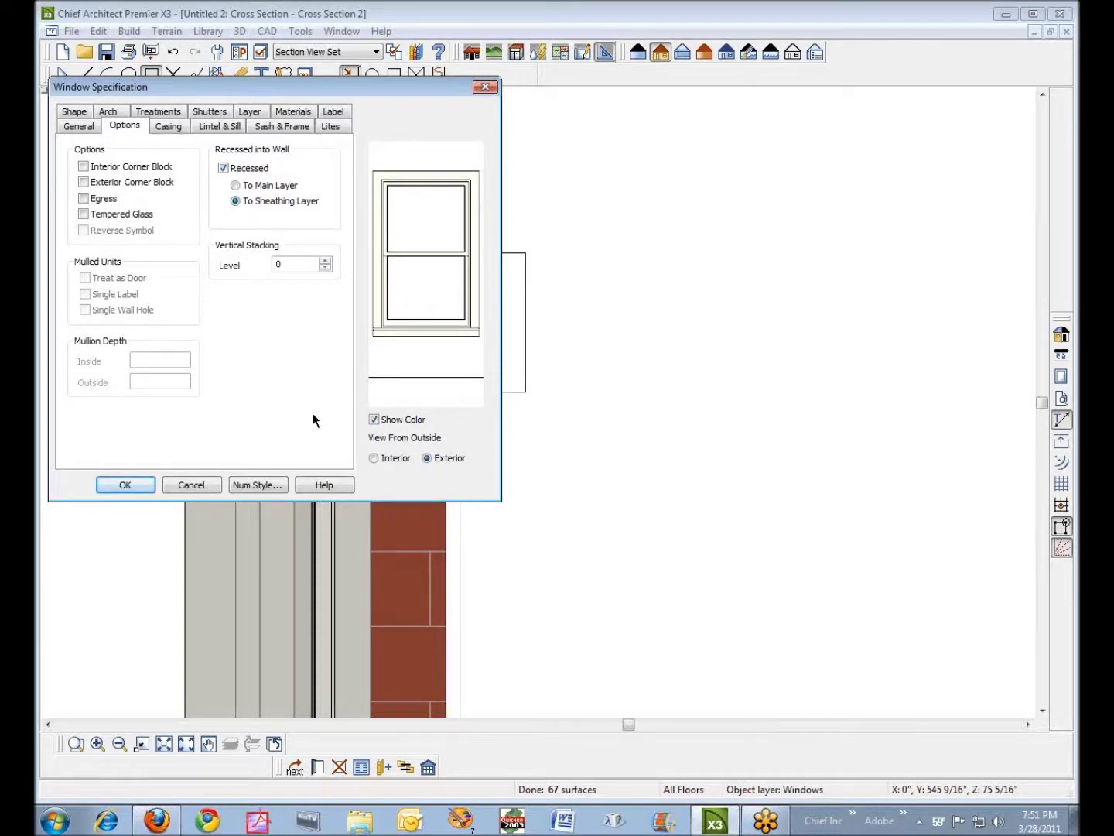
pyautogui.click(236, 201)
# - Apply the window recess and snap the rectangle's bottom-left corner to the window sill corner
pyautogui.click(125, 485)
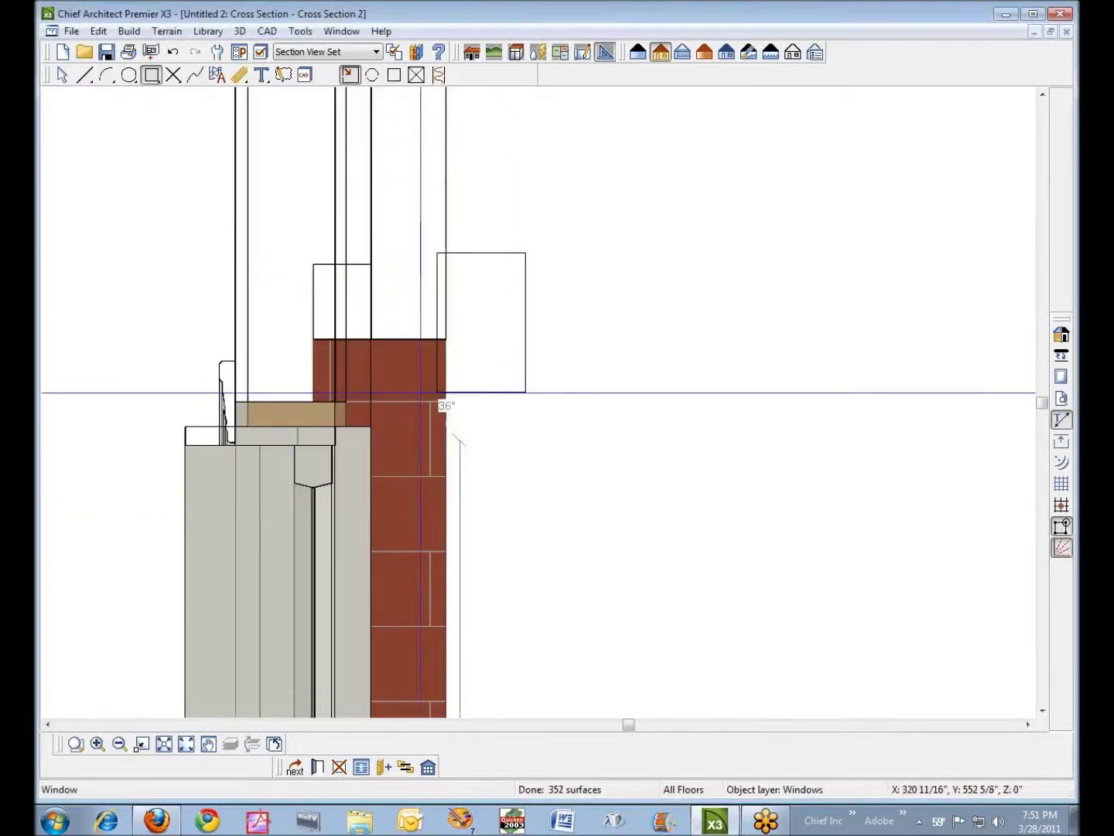
pyautogui.click(434, 311)
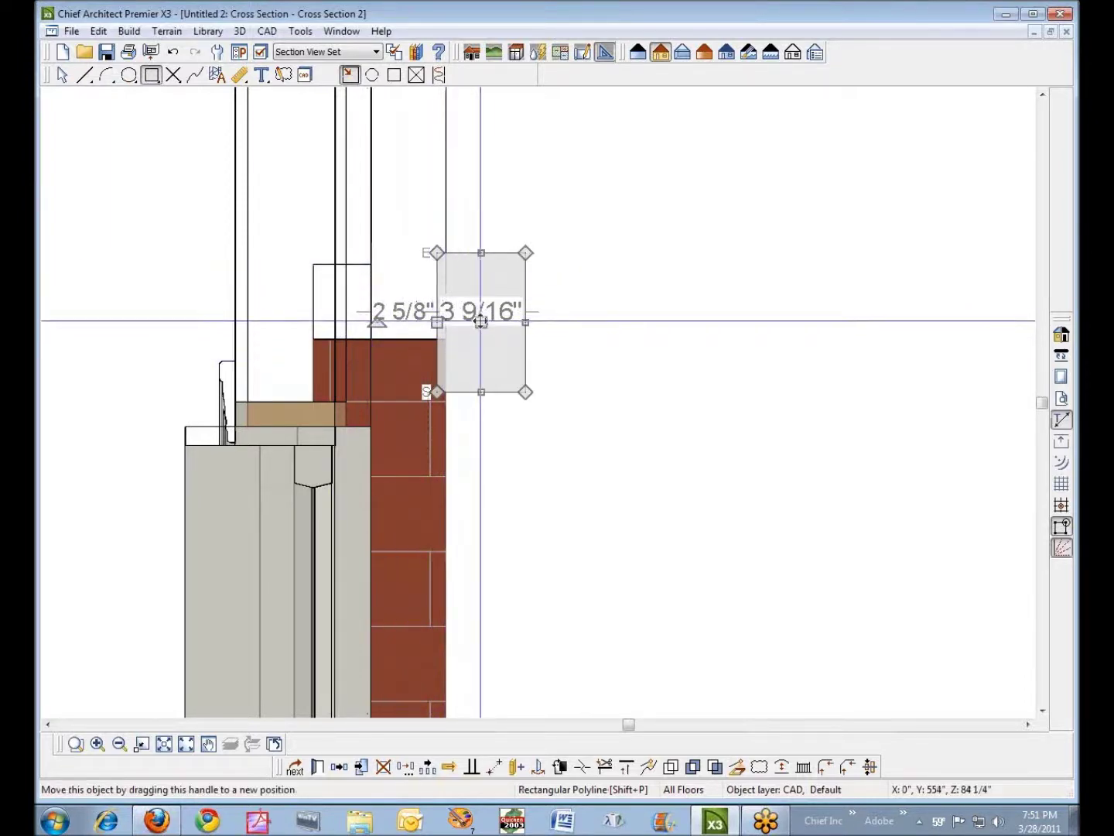
pyautogui.moveTo(481, 321); pyautogui.dragTo(390, 323)
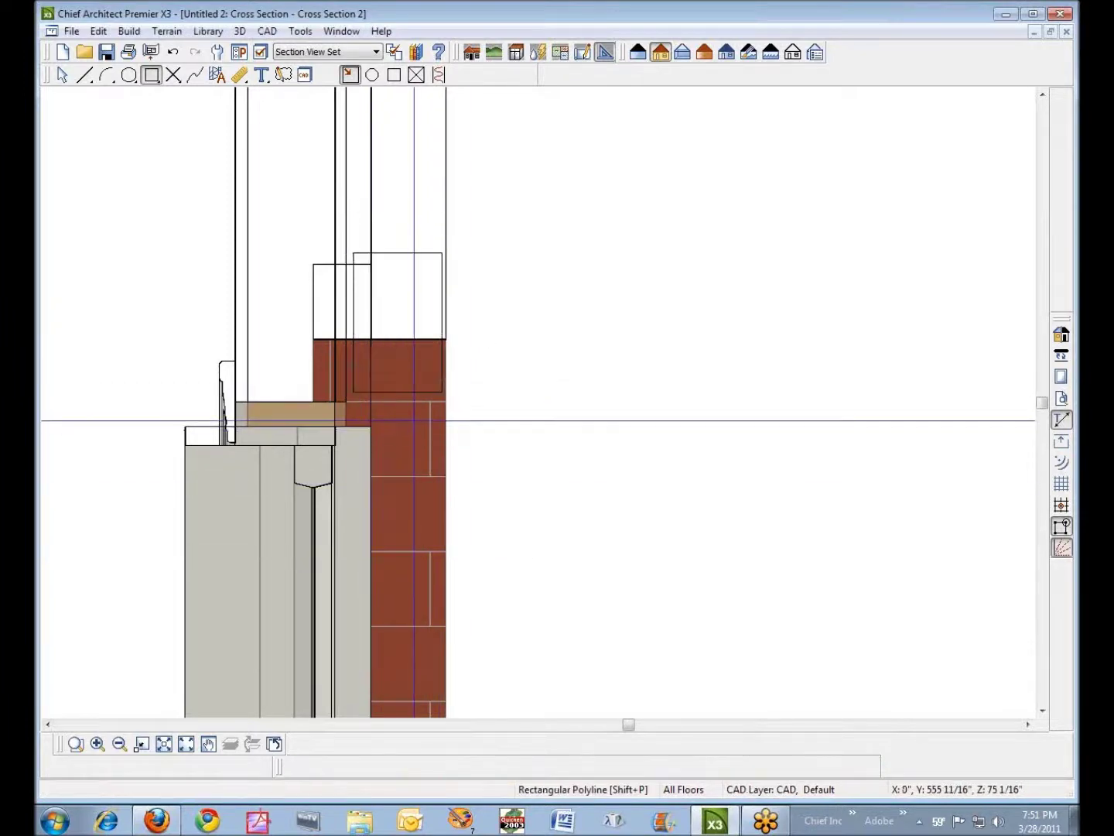
pyautogui.click(494, 766)
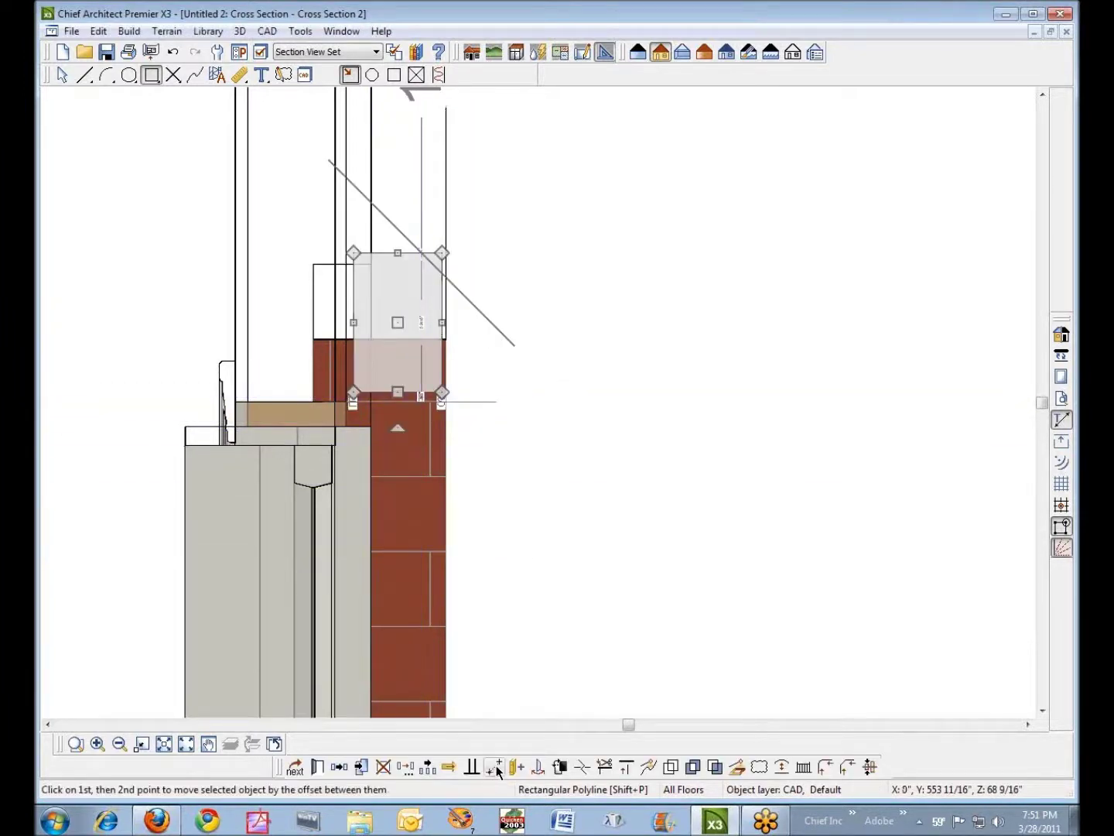
pyautogui.click(352, 398)
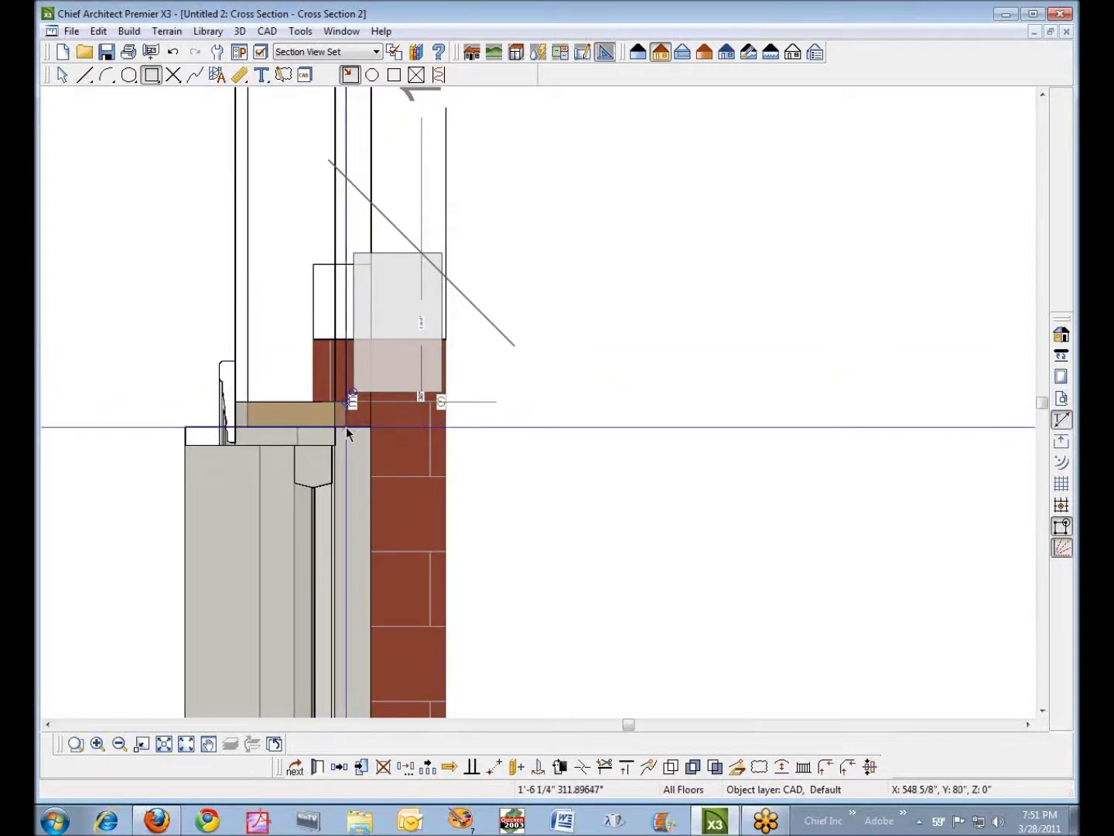
pyautogui.click(346, 426)
# - Resize the rectangle to 8" tall and 5" wide and save it as a Molding library item
pyautogui.click(391, 306)
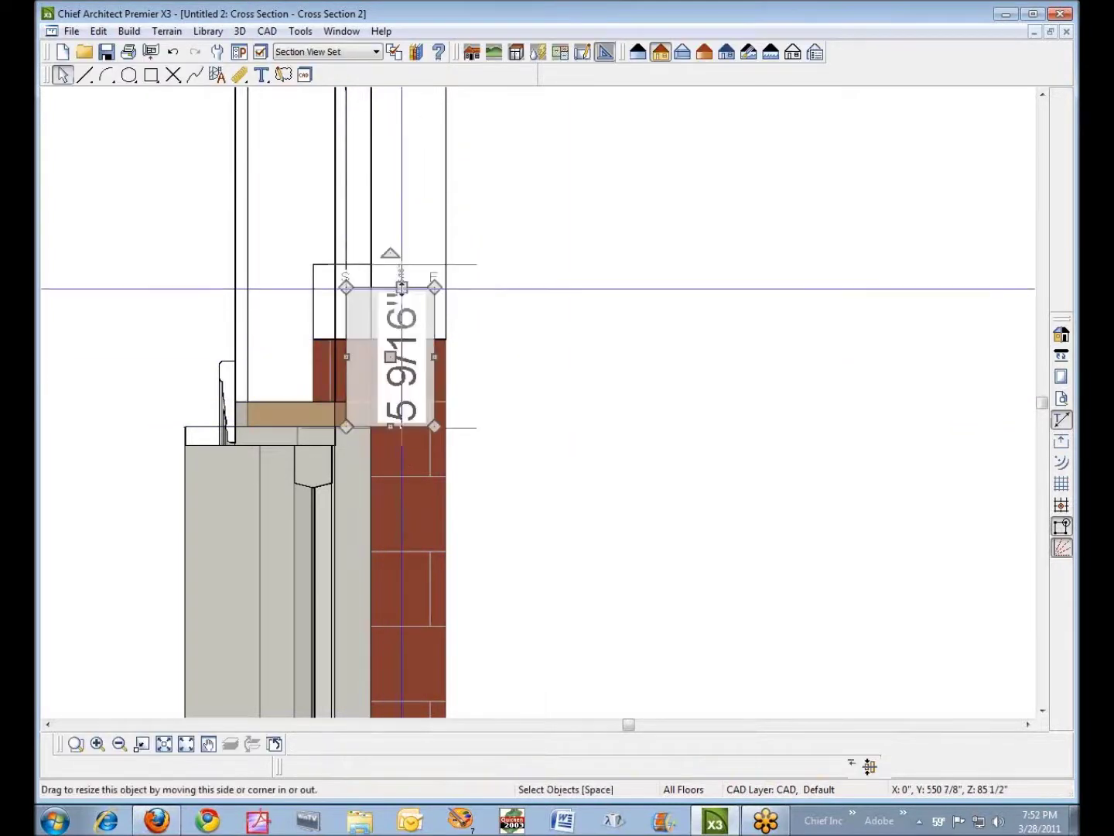
pyautogui.click(430, 302)
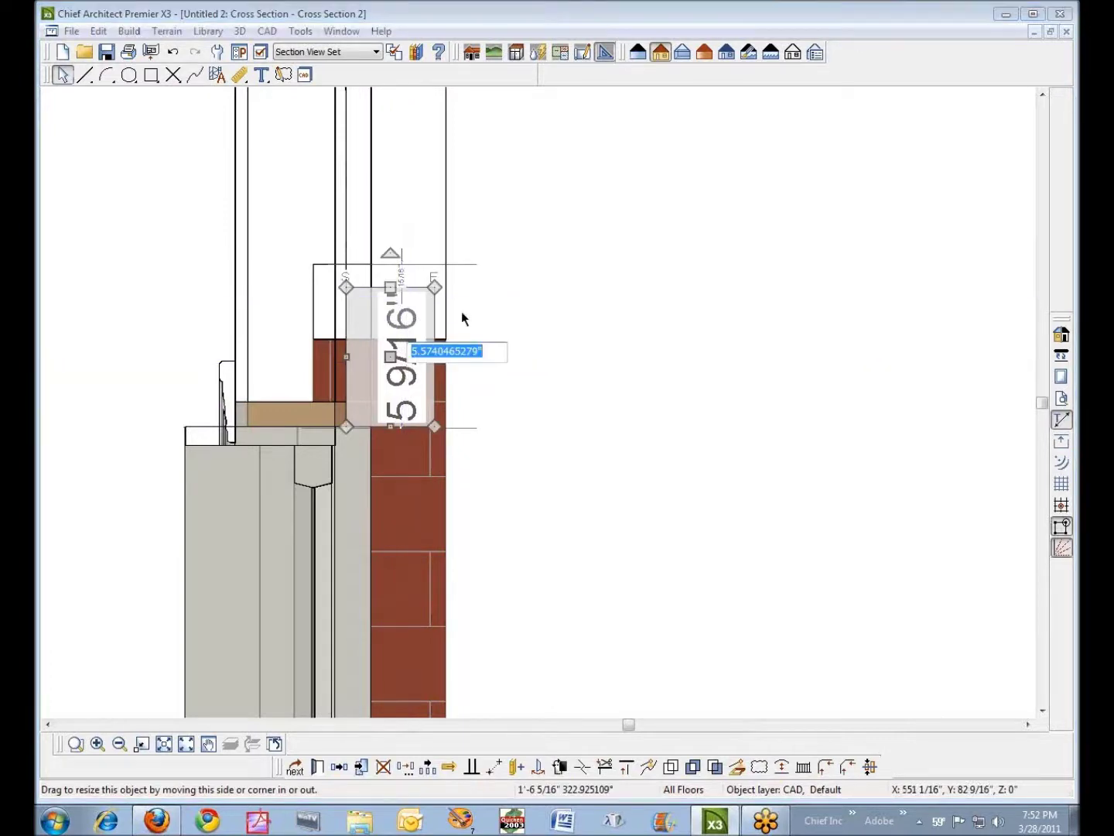
pyautogui.write('8')
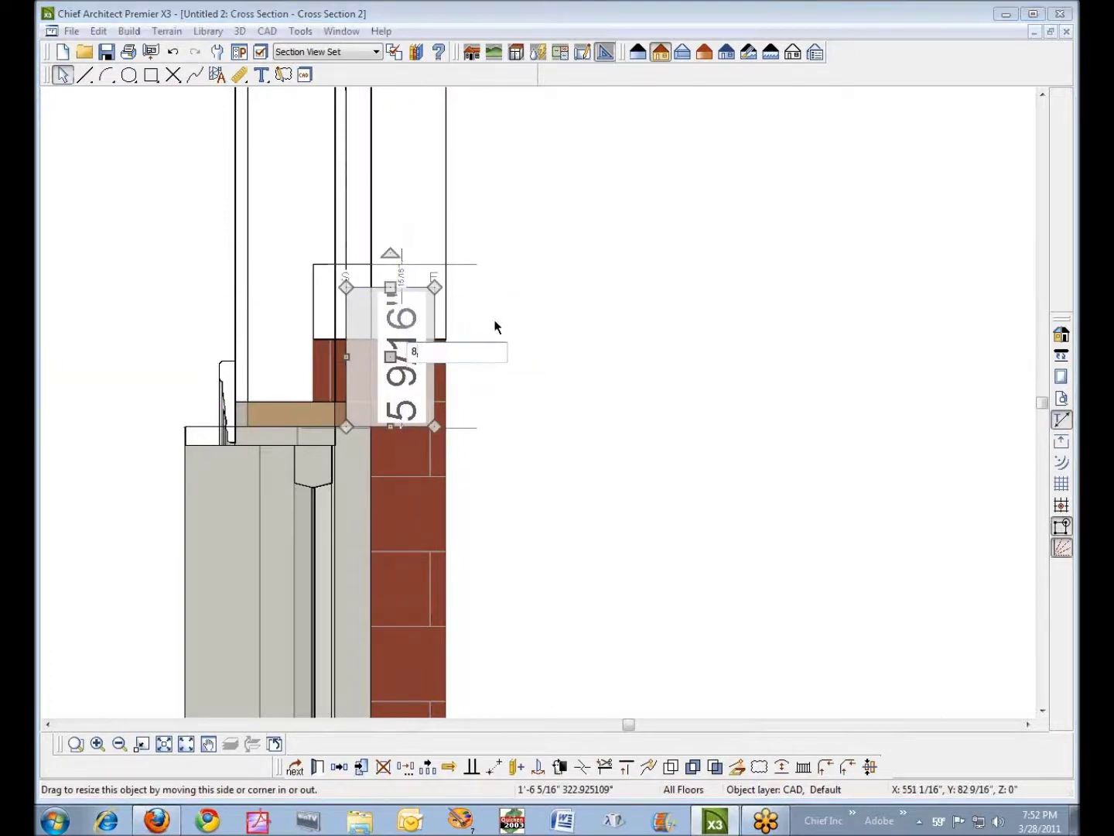
pyautogui.press('Return')
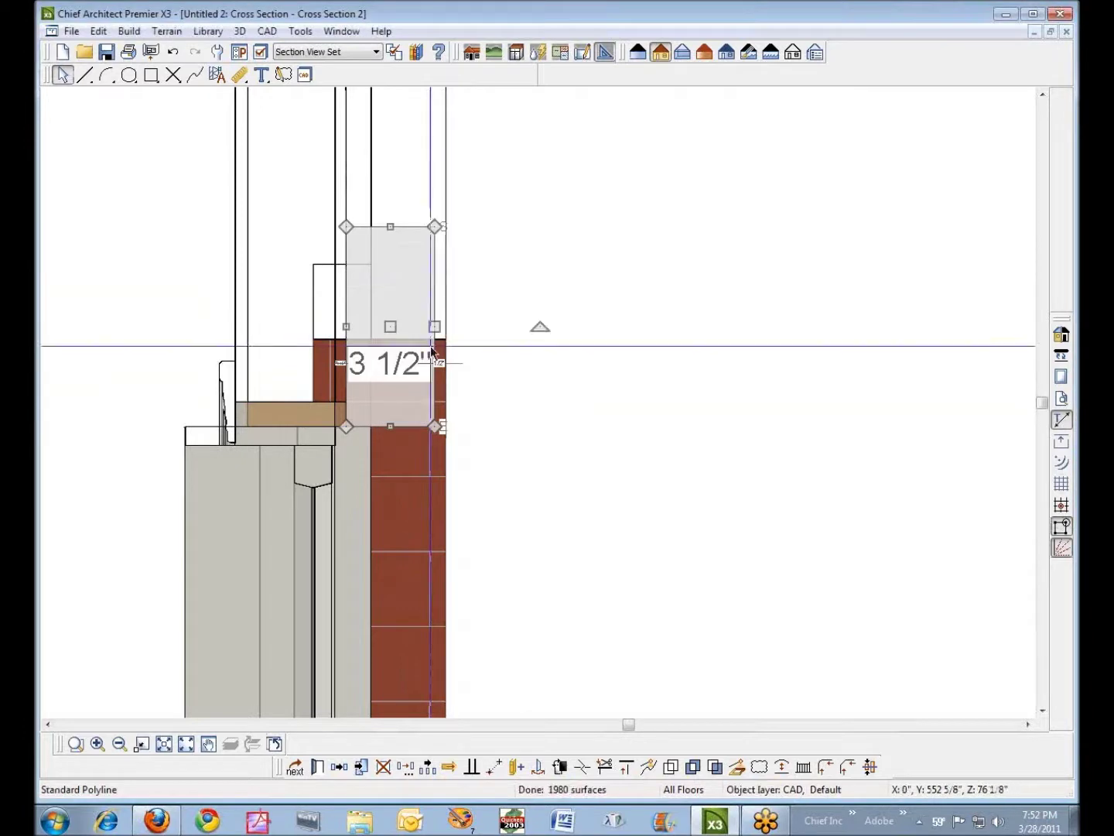
pyautogui.click(495, 406)
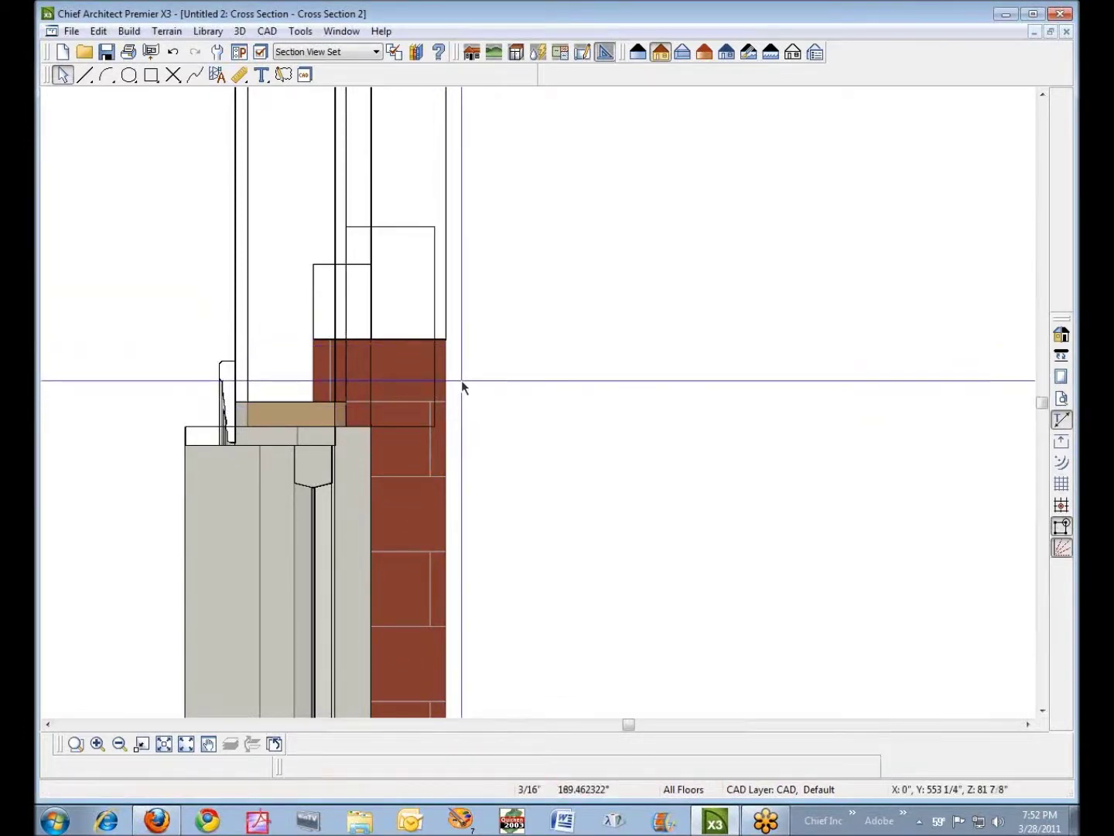
pyautogui.click(440, 364)
pyautogui.moveTo(440, 364); pyautogui.dragTo(447, 312)
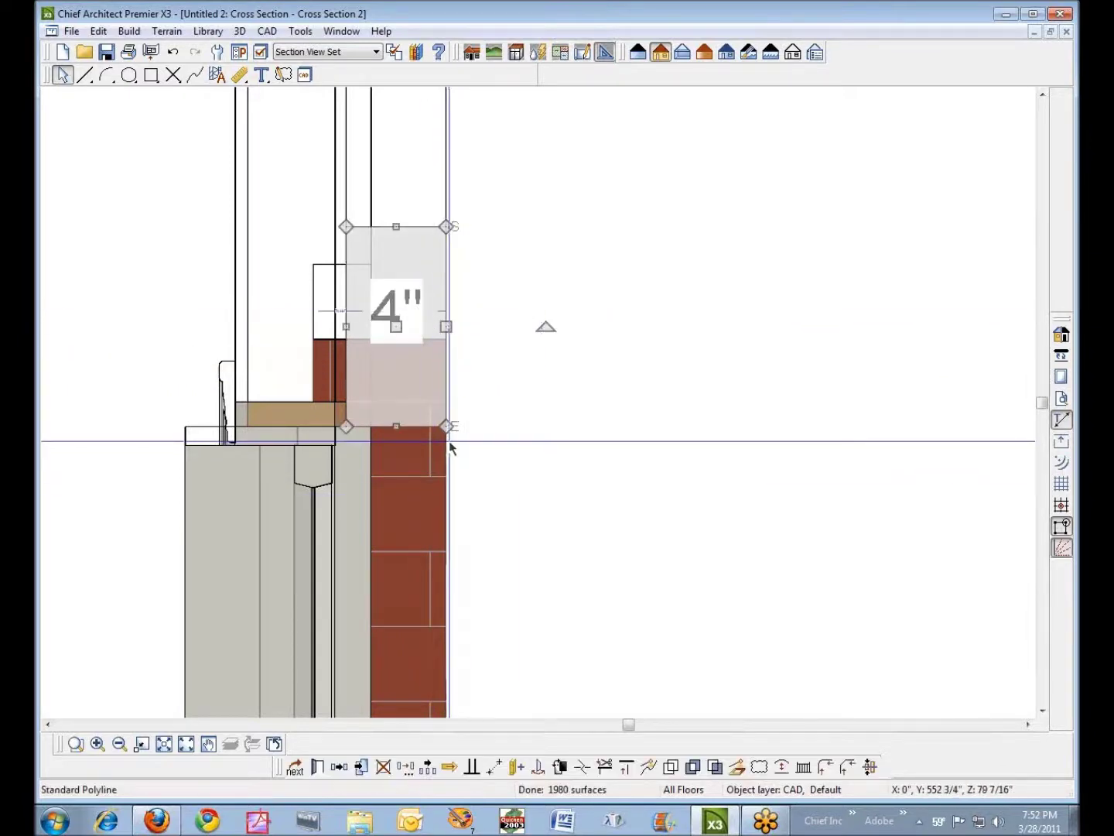
pyautogui.click(414, 317)
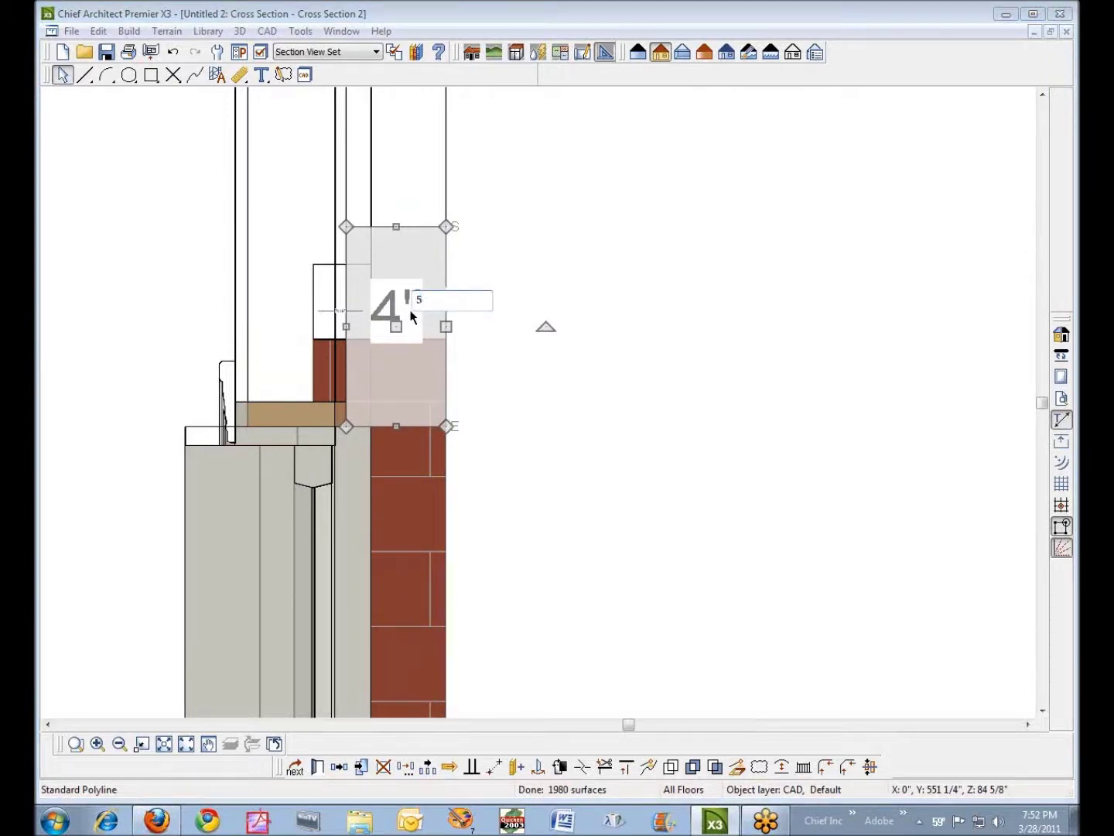
pyautogui.press('Return')
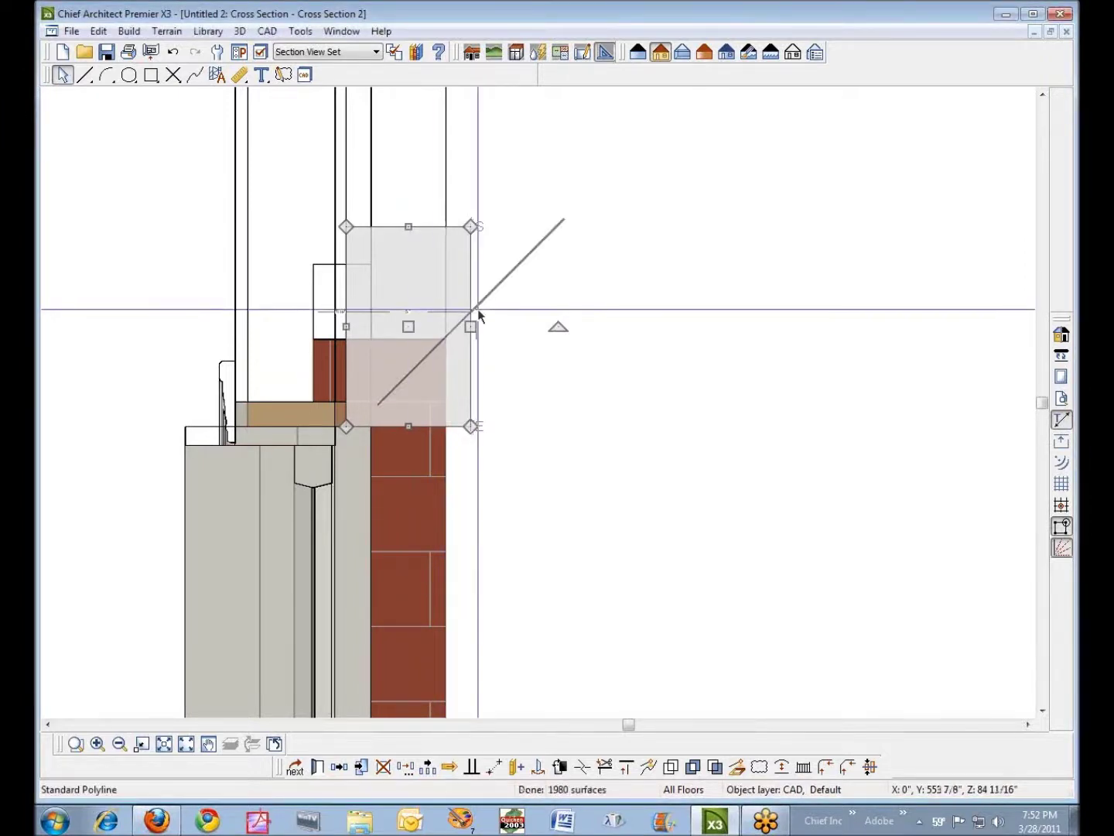
pyautogui.click(516, 766)
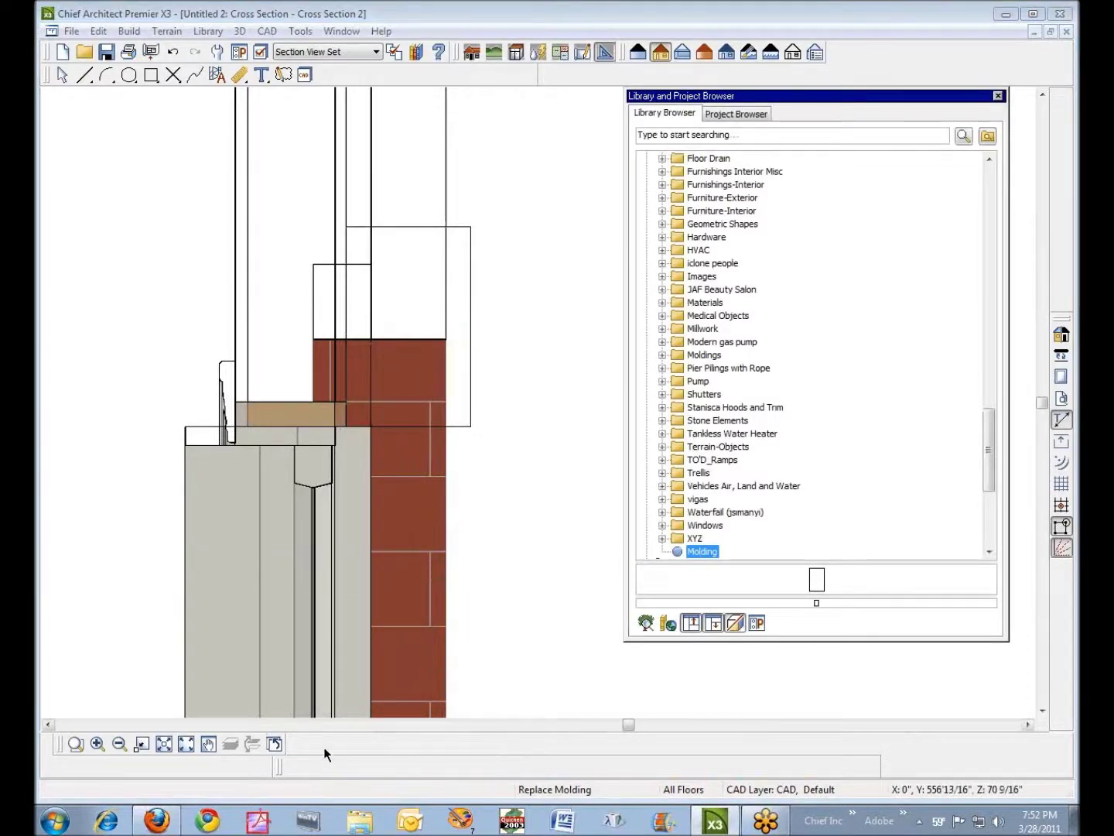
pyautogui.click(998, 96)
# - Float and reposition the View Tools toolbar, then float and redock the Edit toolbar
pyautogui.press('space')
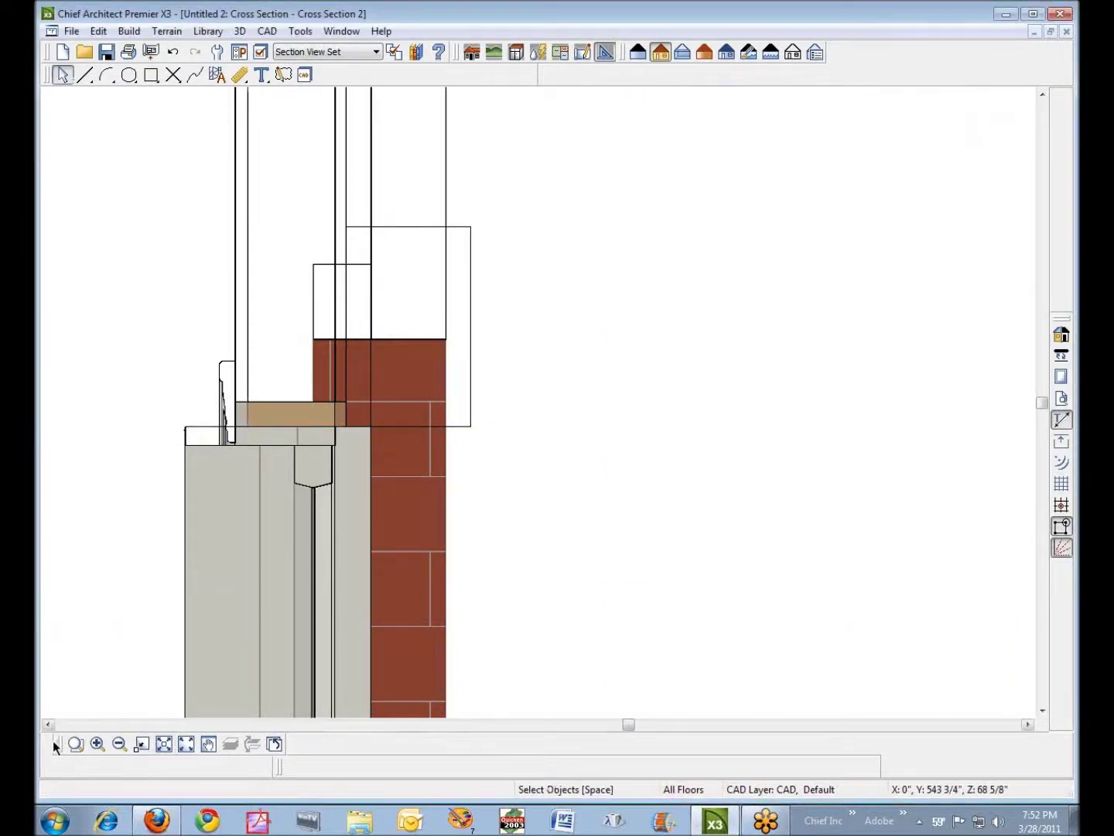
pyautogui.moveTo(61, 743); pyautogui.dragTo(484, 466)
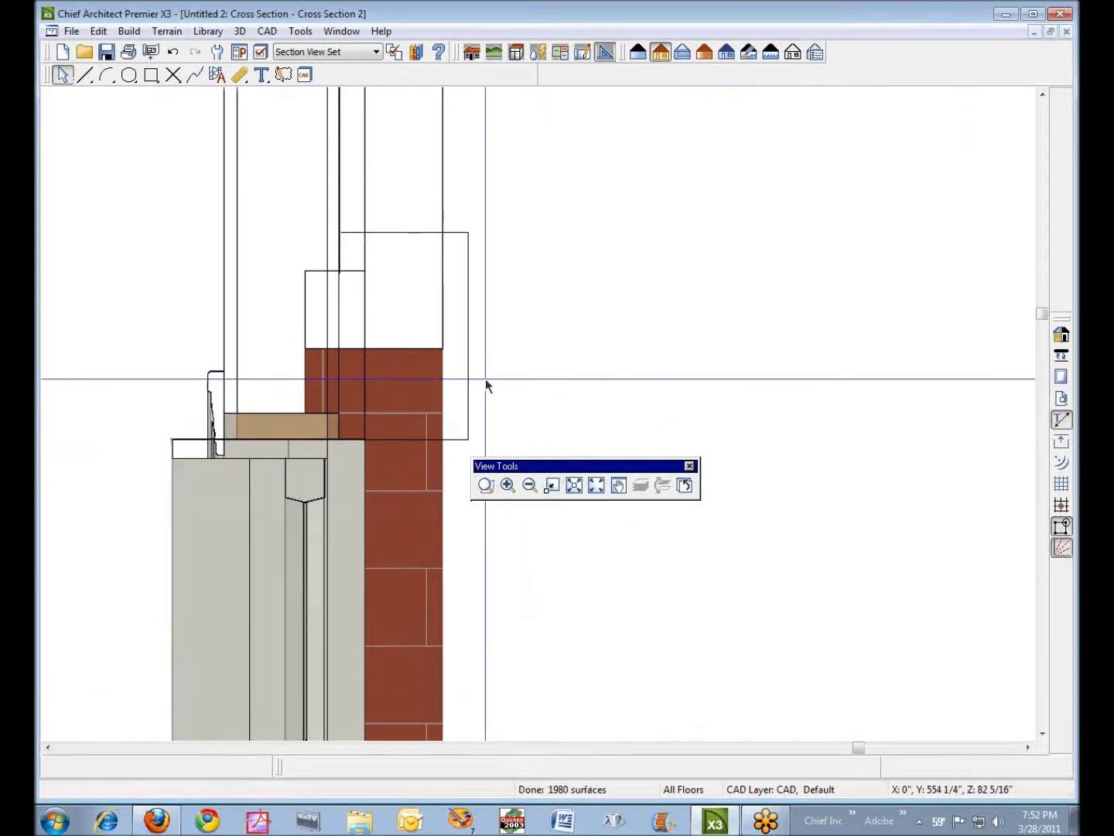
pyautogui.moveTo(542, 469); pyautogui.dragTo(1064, 149)
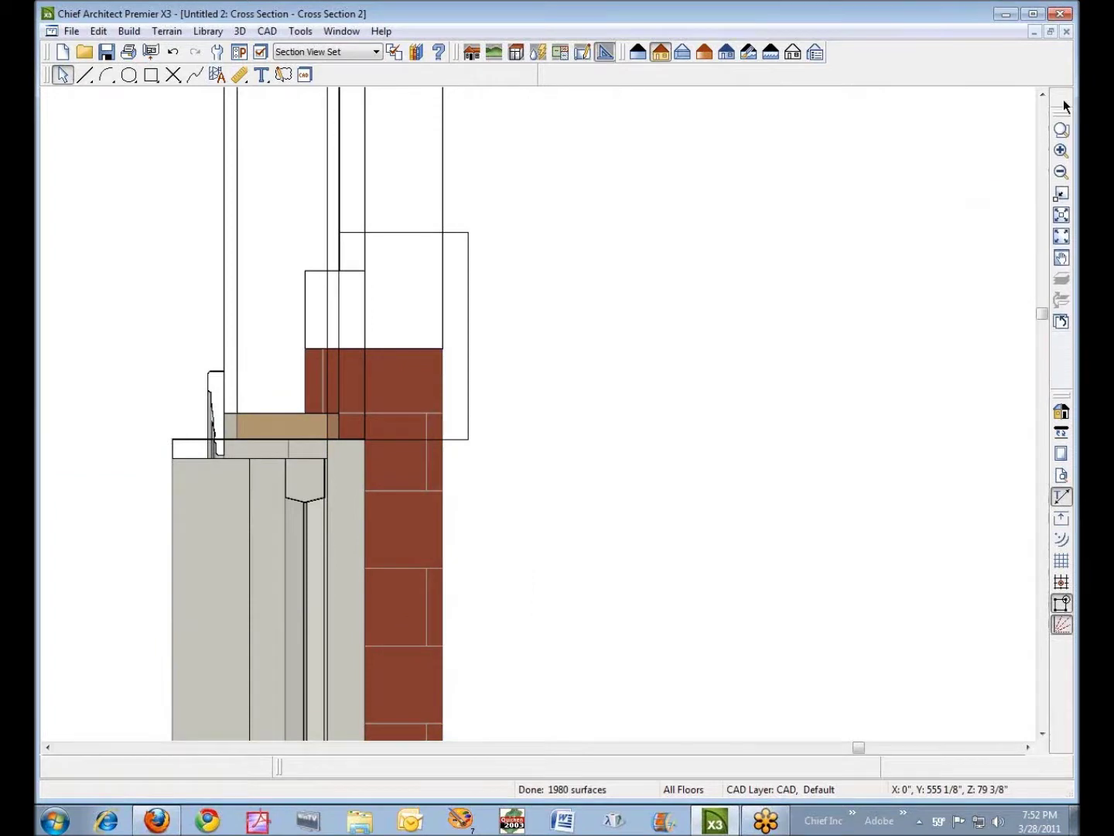
pyautogui.click(470, 307)
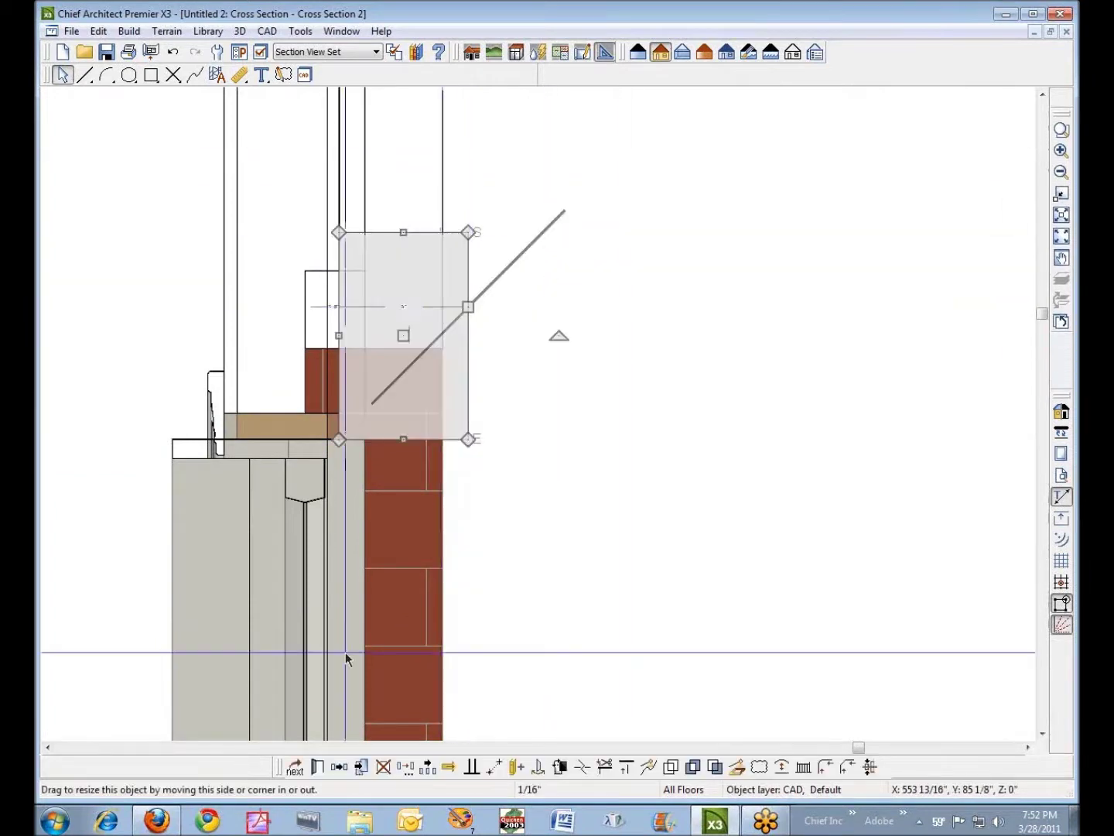
pyautogui.moveTo(286, 766)
pyautogui.mouseDown()
pyautogui.moveTo(325, 754)
pyautogui.moveTo(334, 623)
pyautogui.mouseUp()
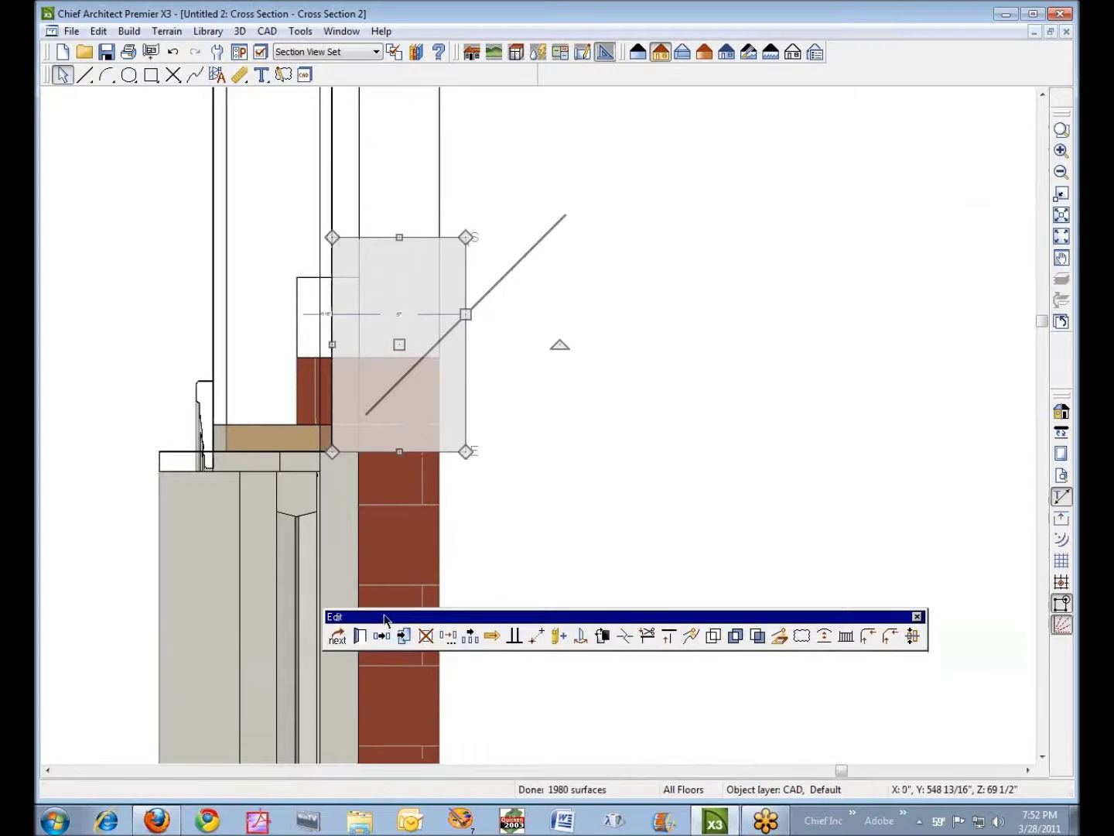
pyautogui.moveTo(385, 617); pyautogui.dragTo(317, 768)
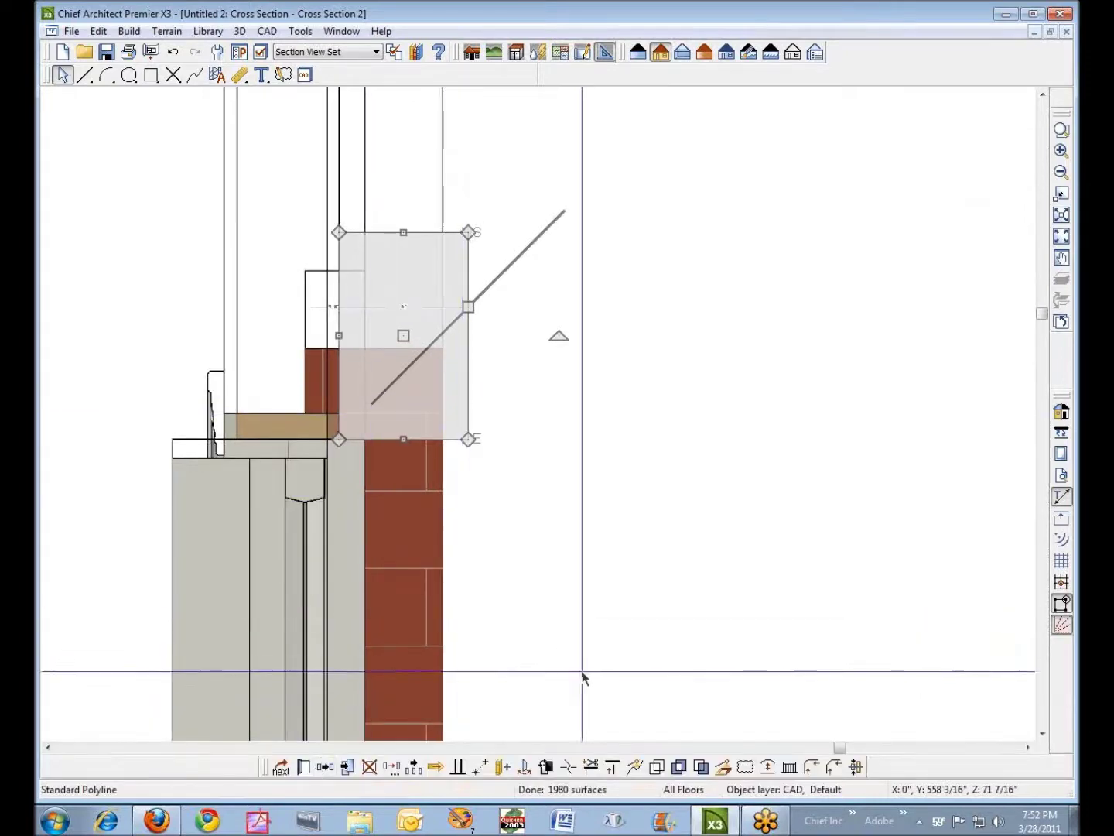
pyautogui.click(505, 767)
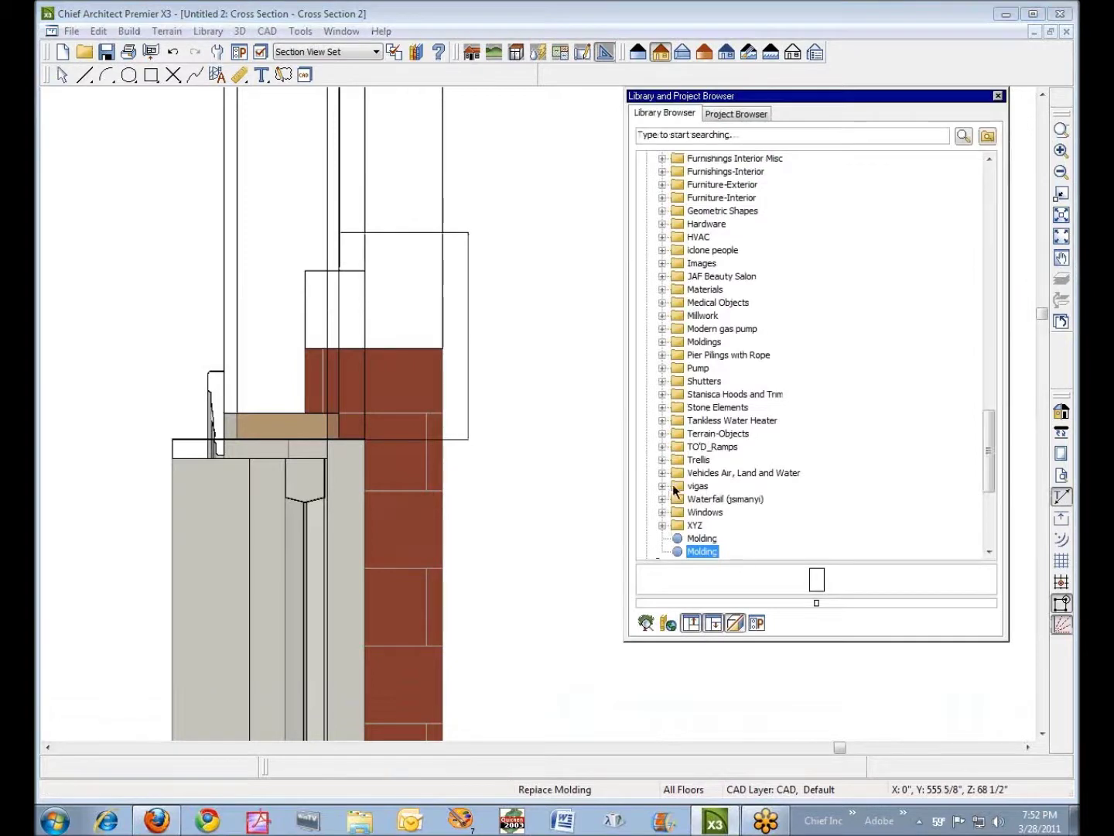
# - Delete the older duplicate Molding entry from the library
pyautogui.click(691, 541)
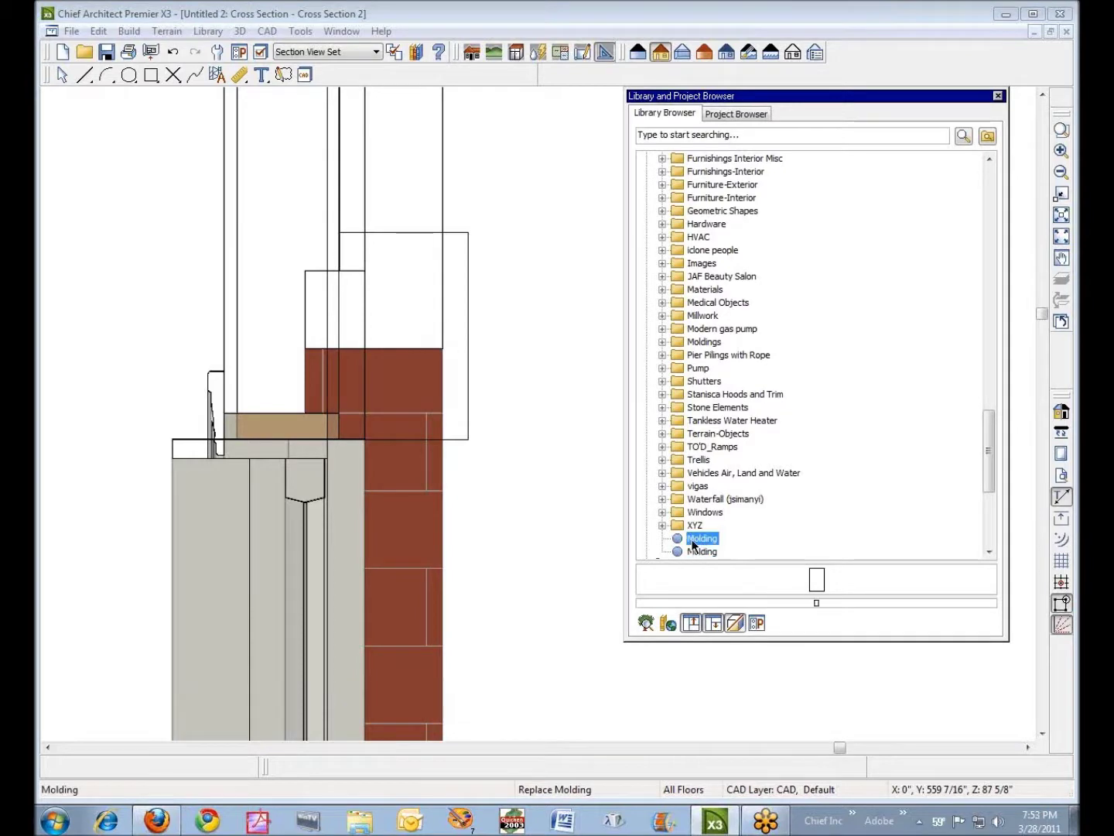
pyautogui.rightClick(681, 541)
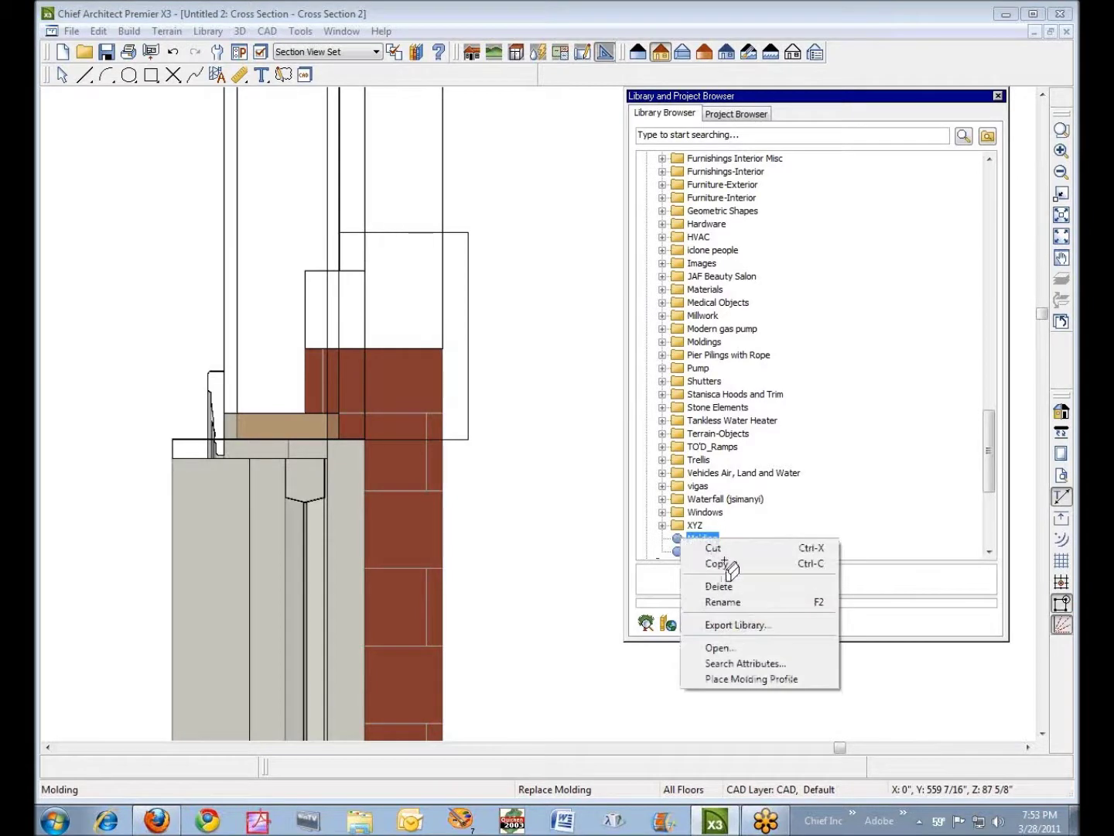
pyautogui.click(720, 586)
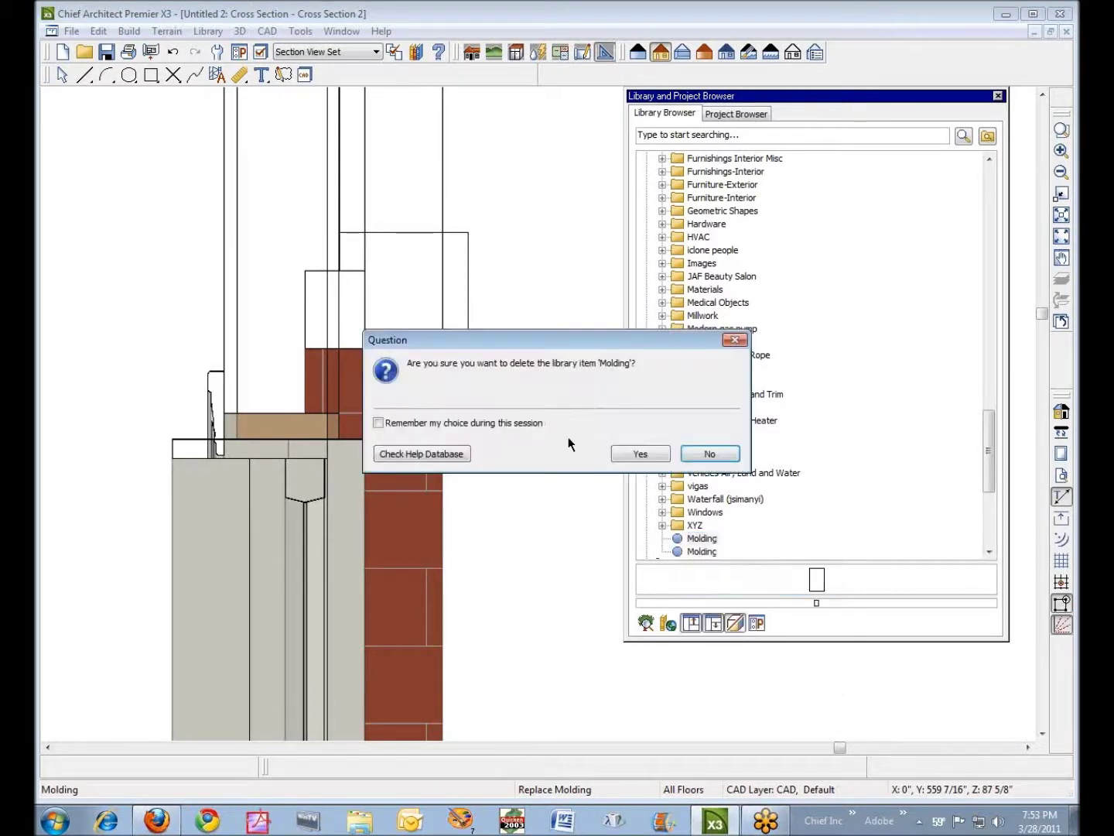
pyautogui.click(630, 454)
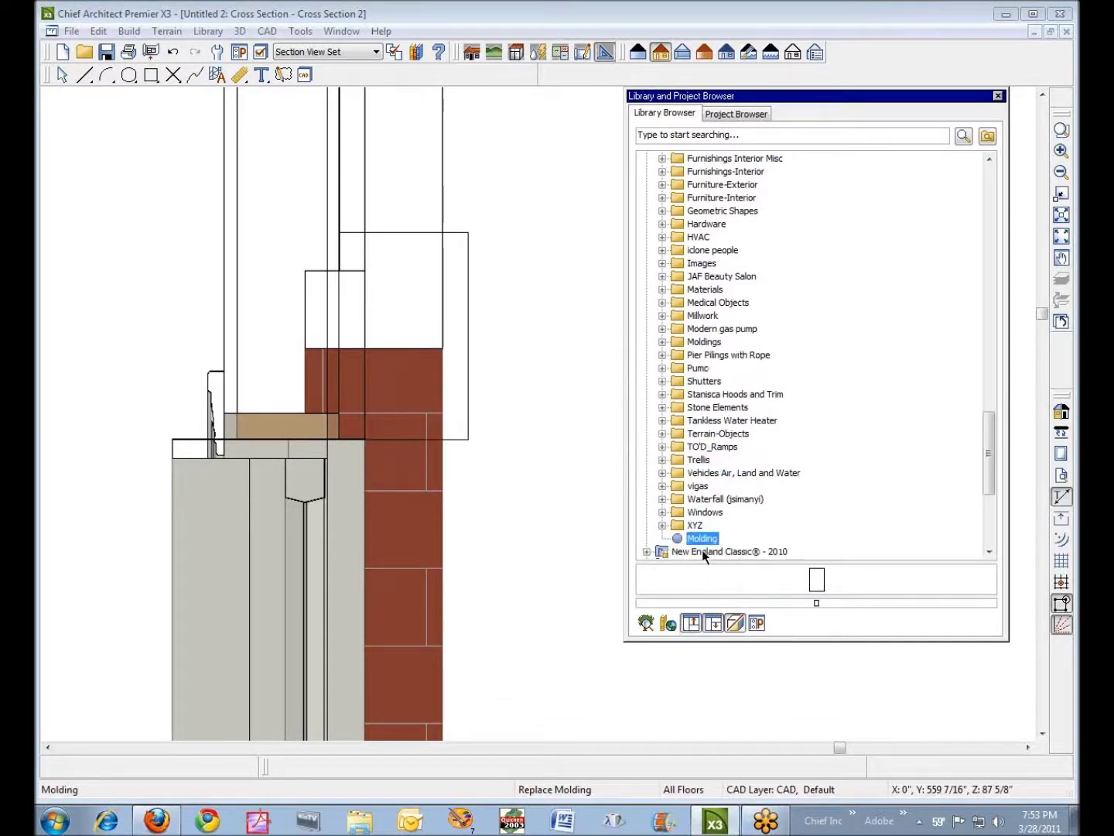
# - Rename the remaining Molding library entry to Brick-4-Lintel
pyautogui.rightClick(701, 544)
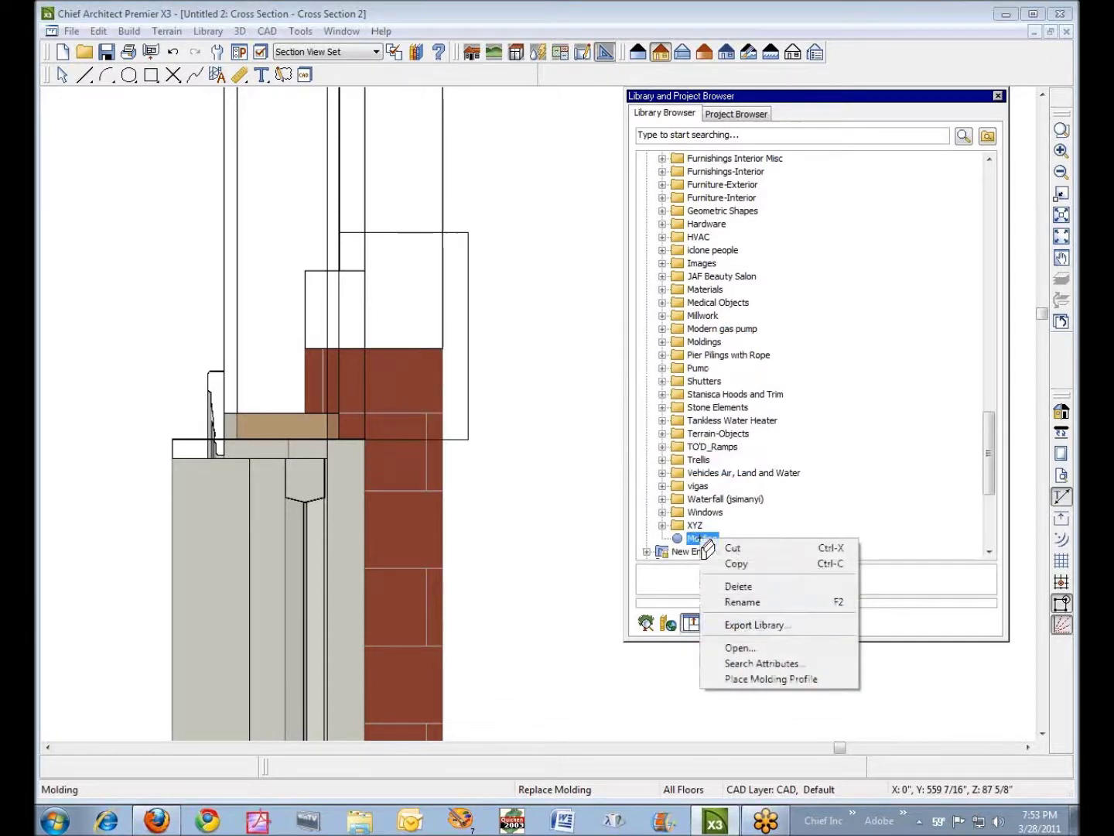
pyautogui.click(760, 602)
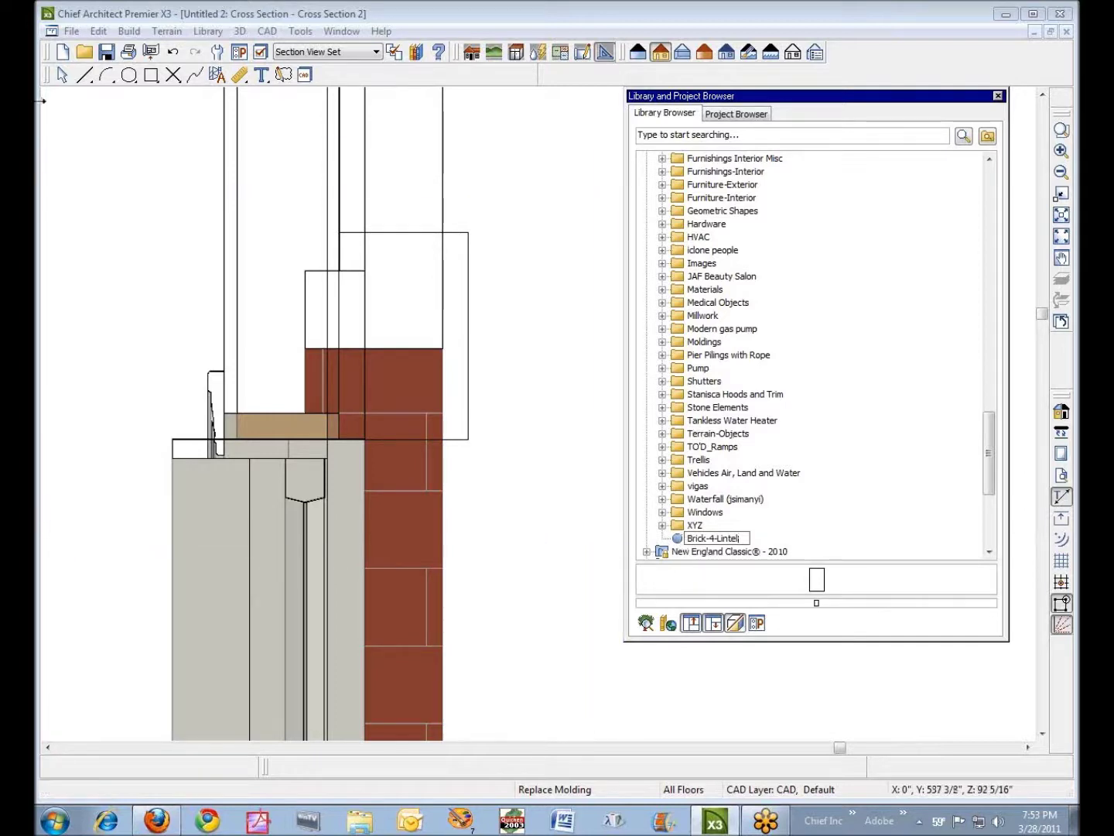
pyautogui.click(61, 74)
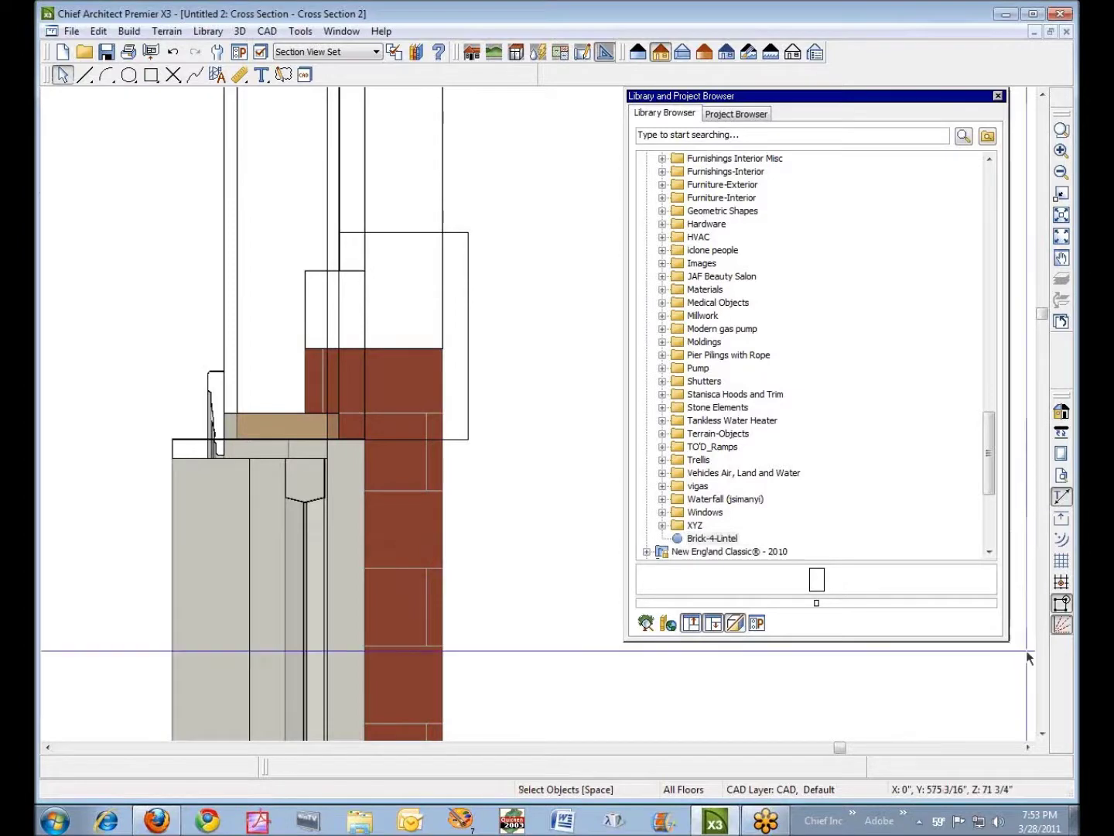
pyautogui.click(1043, 733)
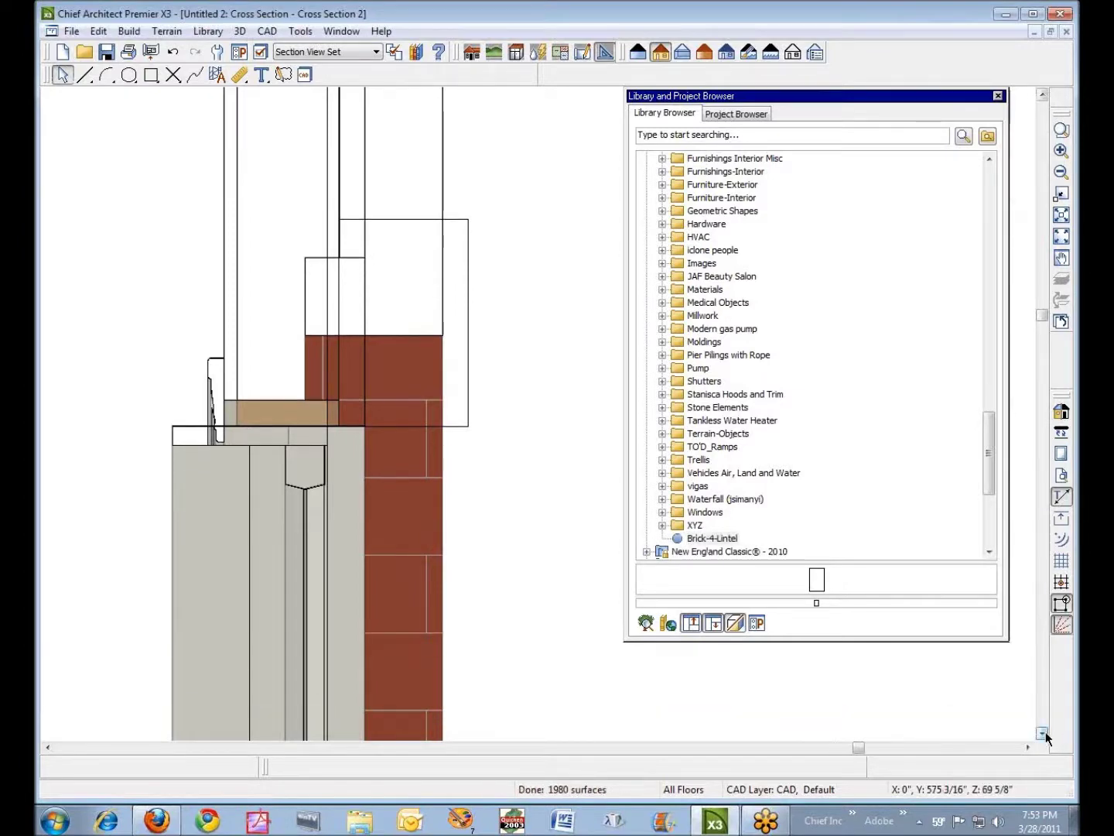
# - Draw a rectangle below the window sill and set its height to 3 inches
pyautogui.moveTo(1044, 735); pyautogui.dragTo(1044, 736)
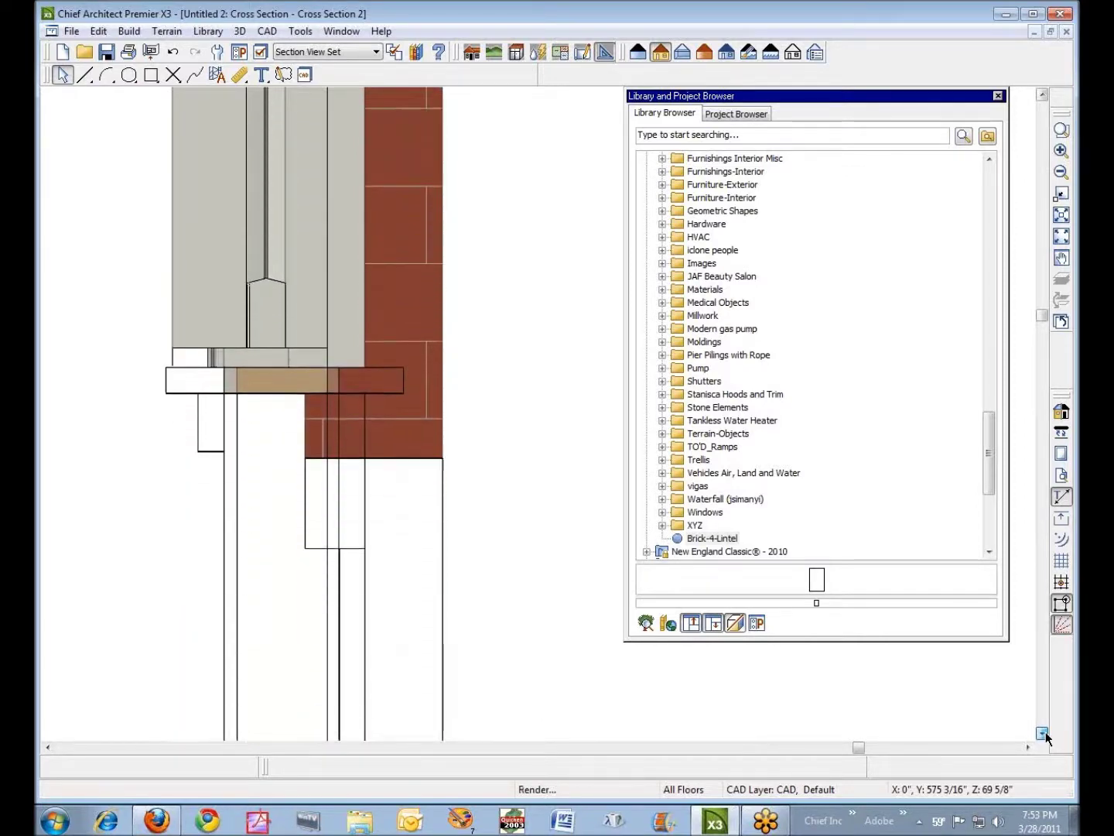
pyautogui.click(153, 74)
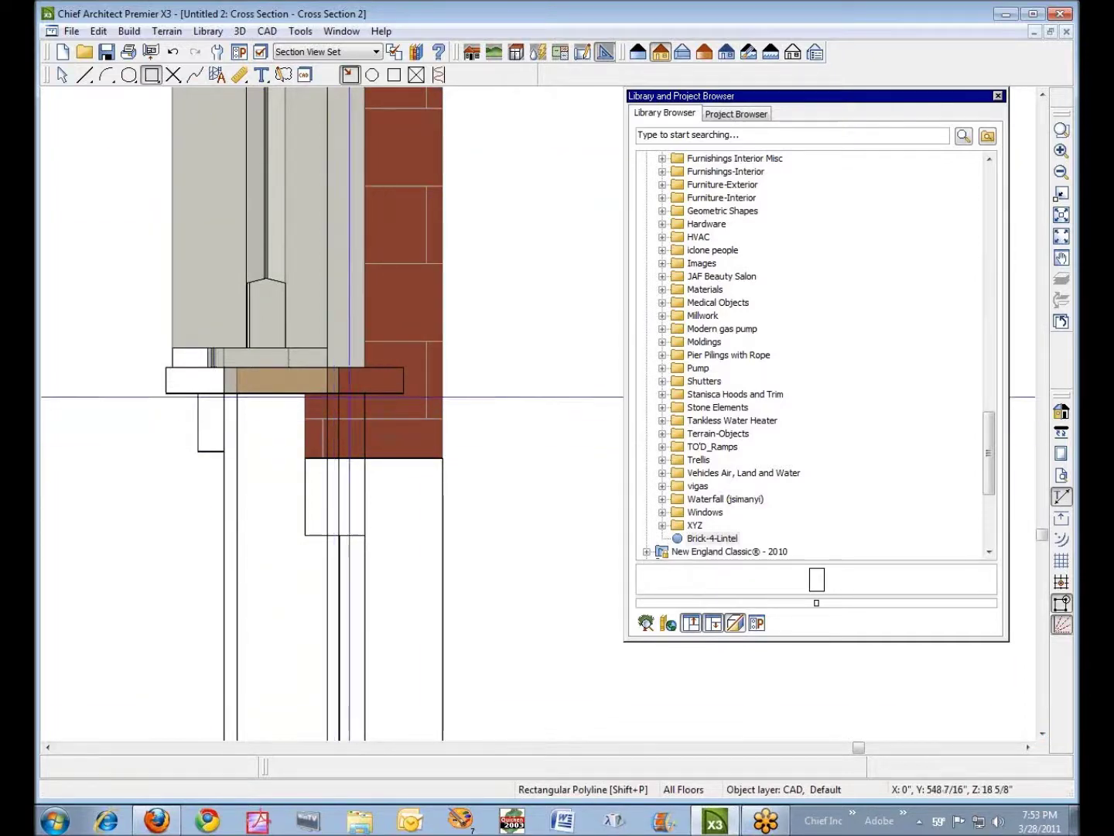
pyautogui.moveTo(337, 395)
pyautogui.mouseDown()
pyautogui.moveTo(410, 495)
pyautogui.moveTo(542, 529)
pyautogui.mouseUp()
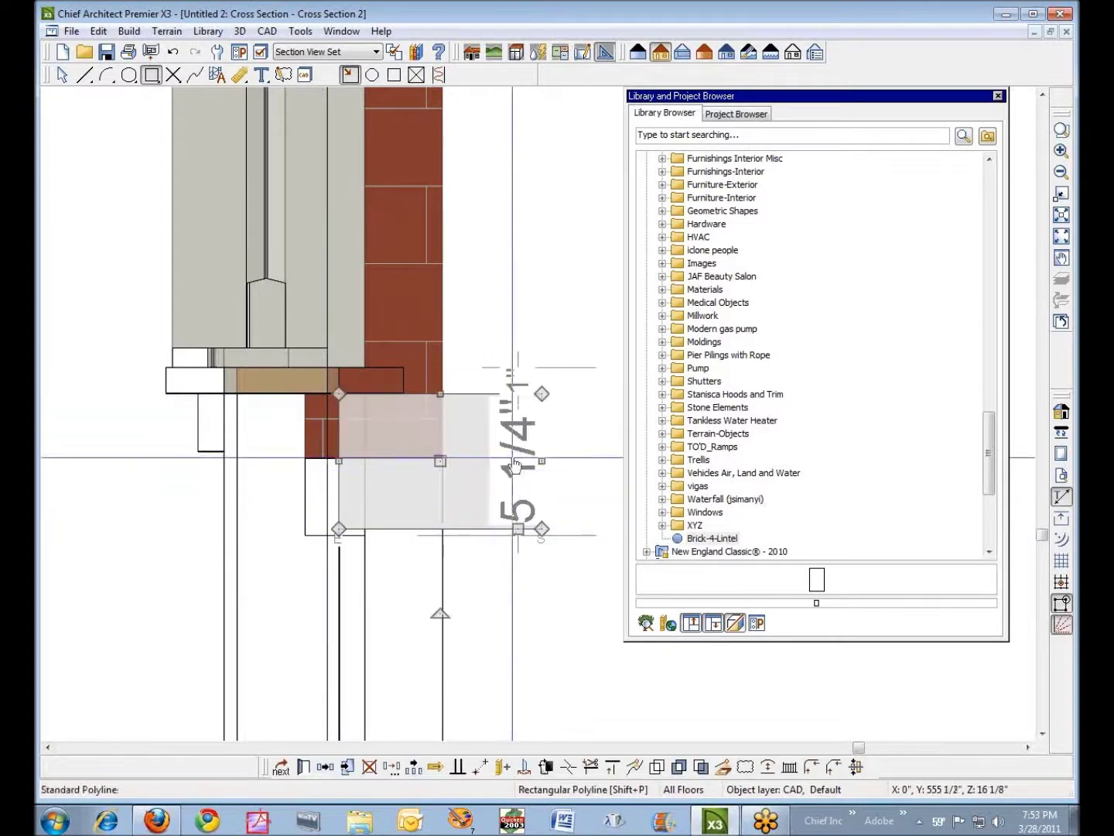
pyautogui.click(528, 472)
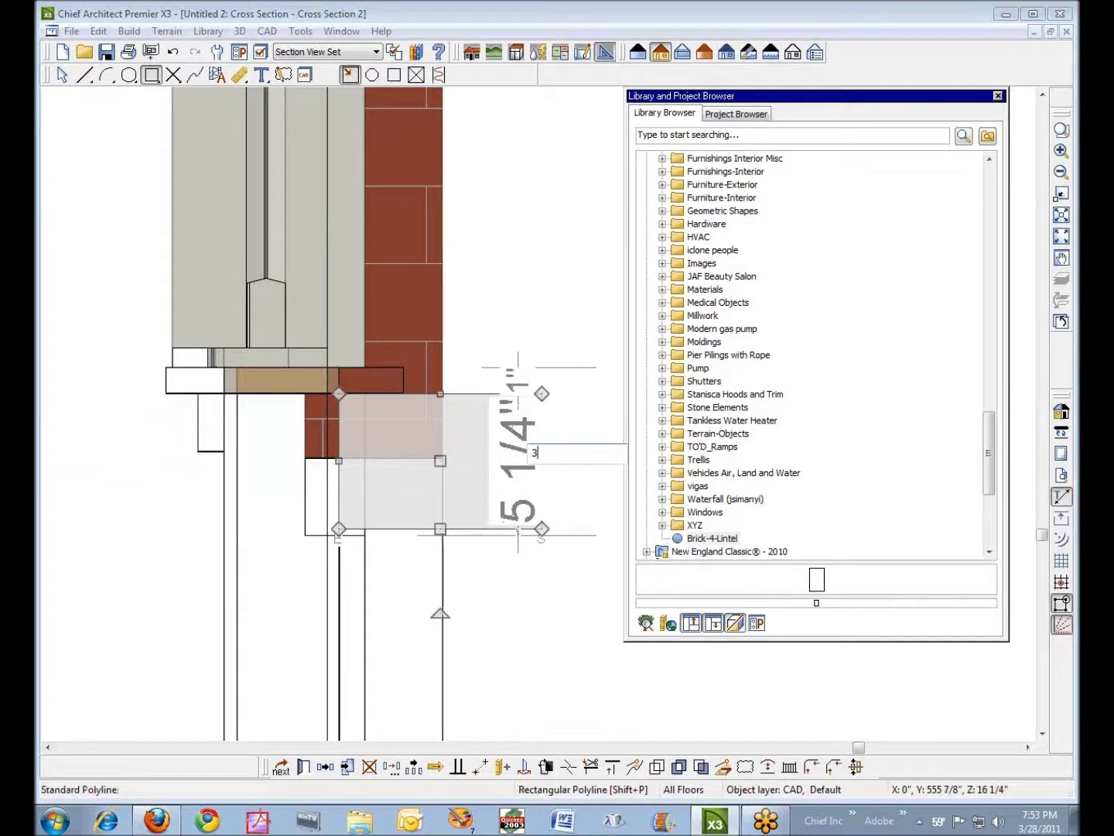
pyautogui.press('Return')
# - Rotate the rectangle so it slopes down and outward beside the brick
pyautogui.press('space')
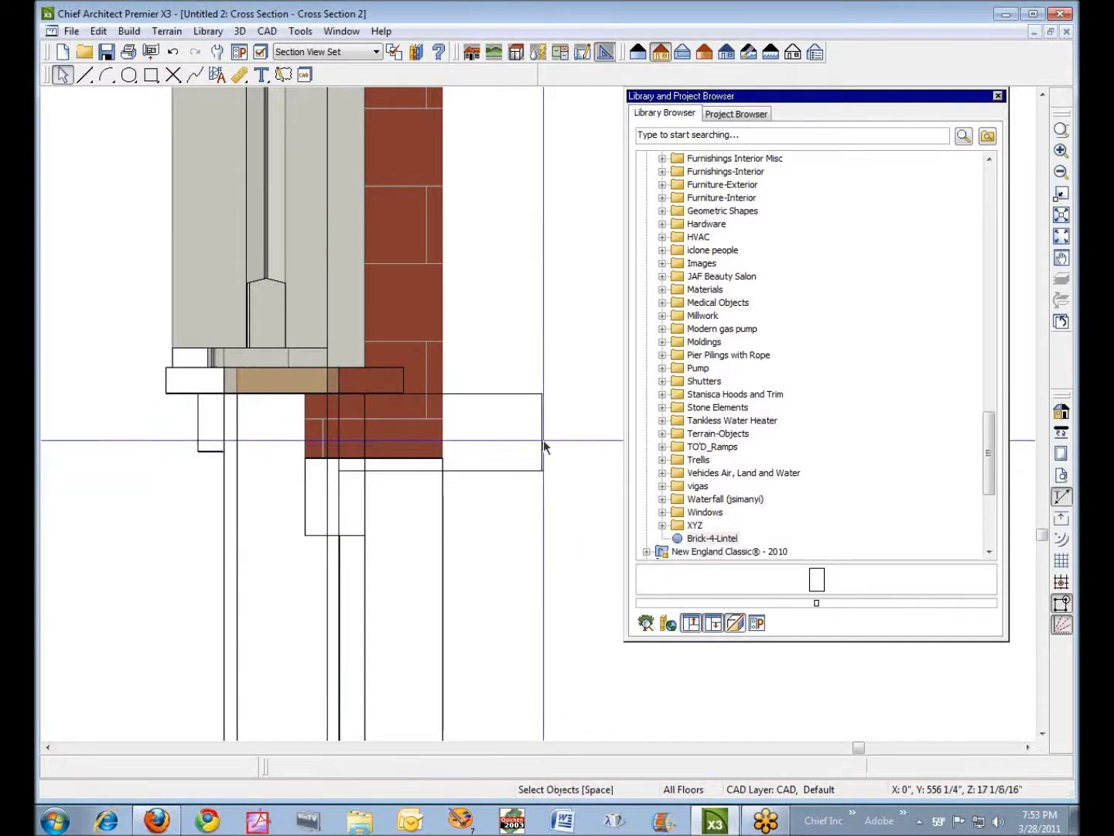
pyautogui.click(544, 438)
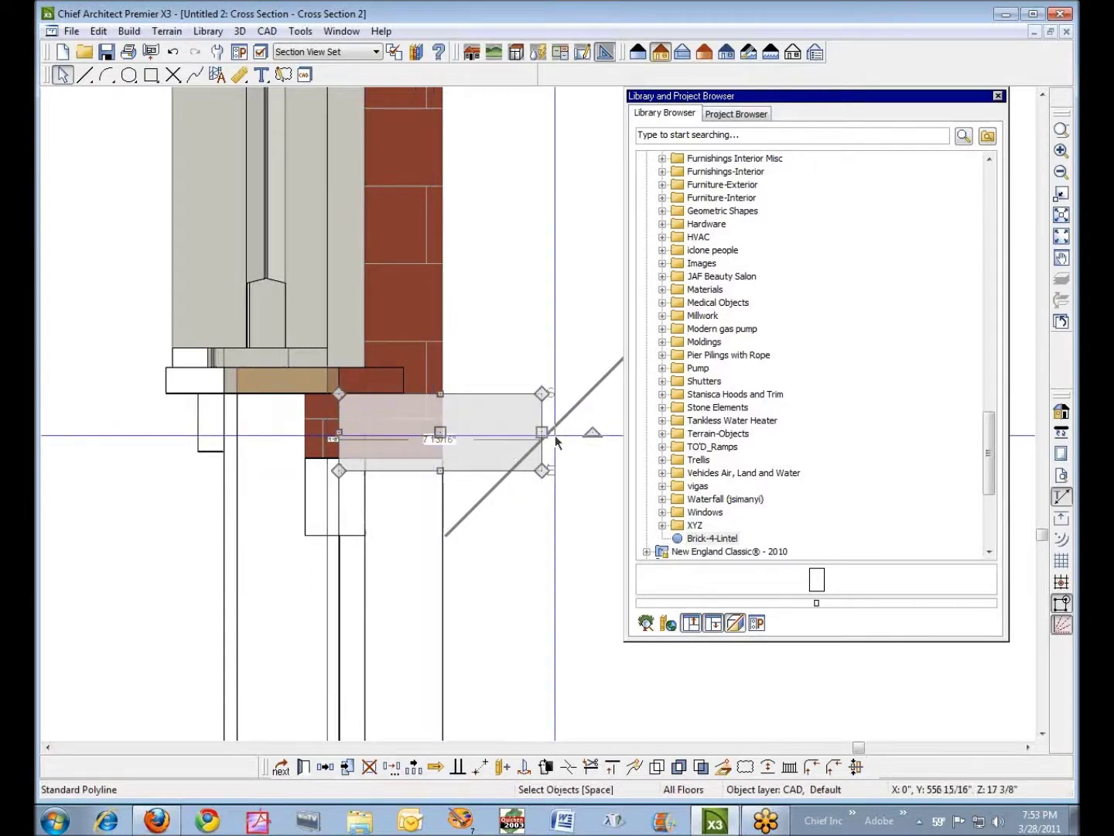
pyautogui.moveTo(592, 435); pyautogui.dragTo(640, 514)
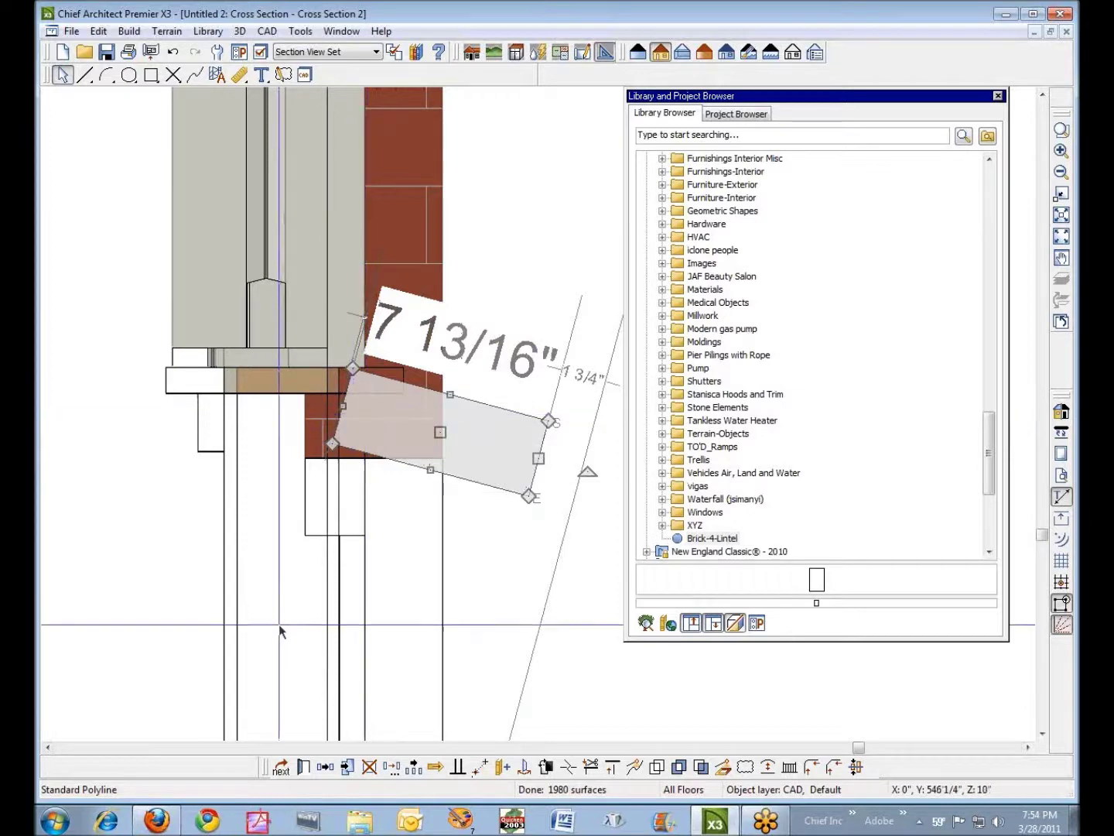
pyautogui.click(481, 766)
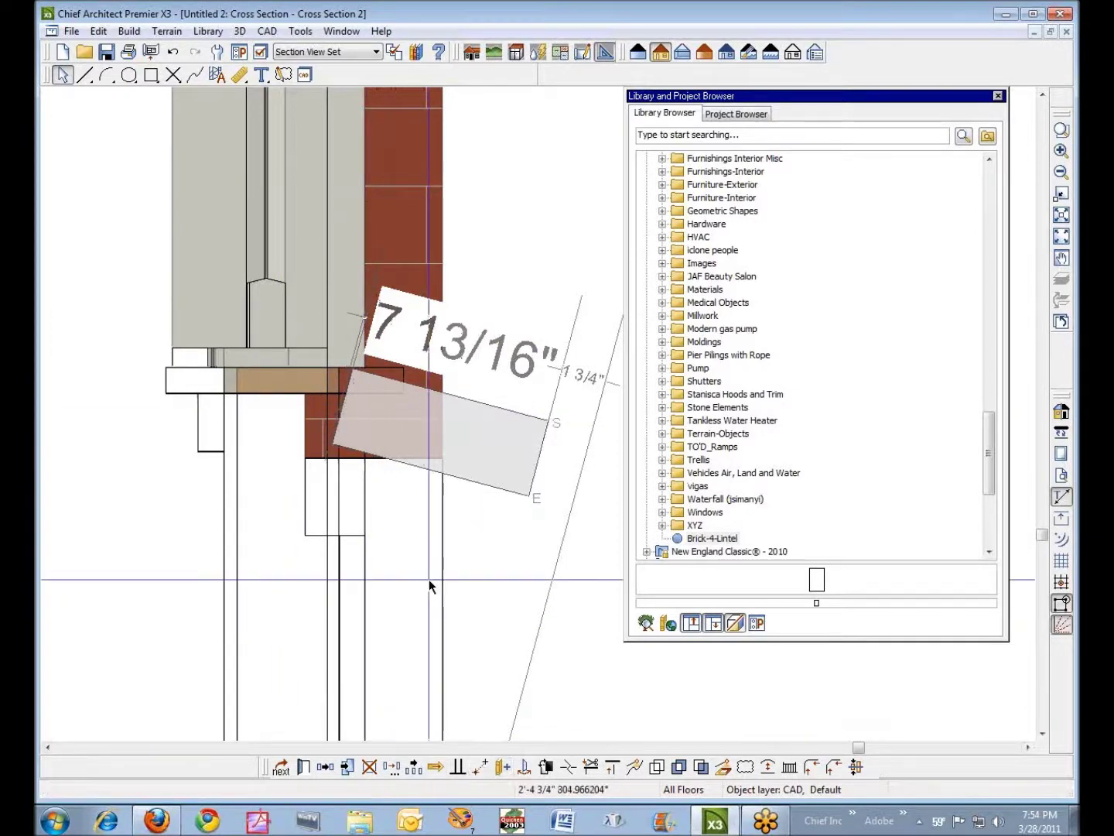
# - Snap the sloped sill shape's corner up to the window sill corner against the brick
pyautogui.click(339, 459)
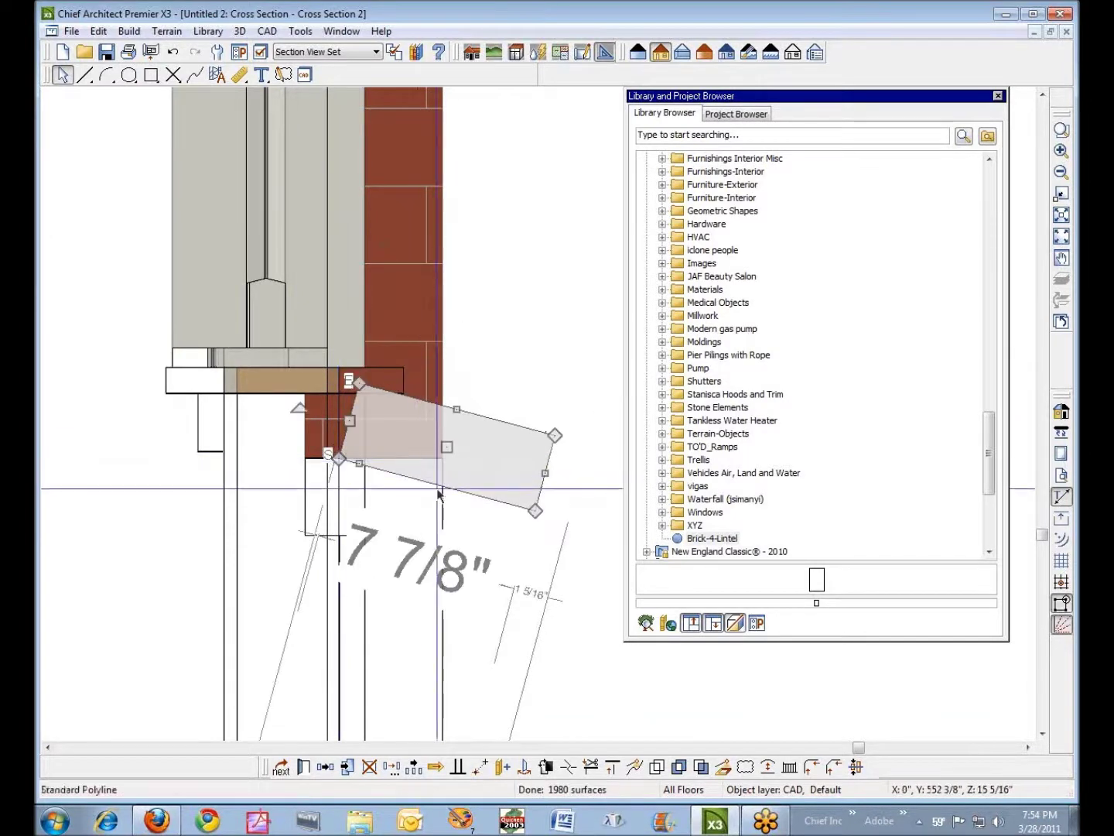
pyautogui.moveTo(356, 382); pyautogui.dragTo(338, 377)
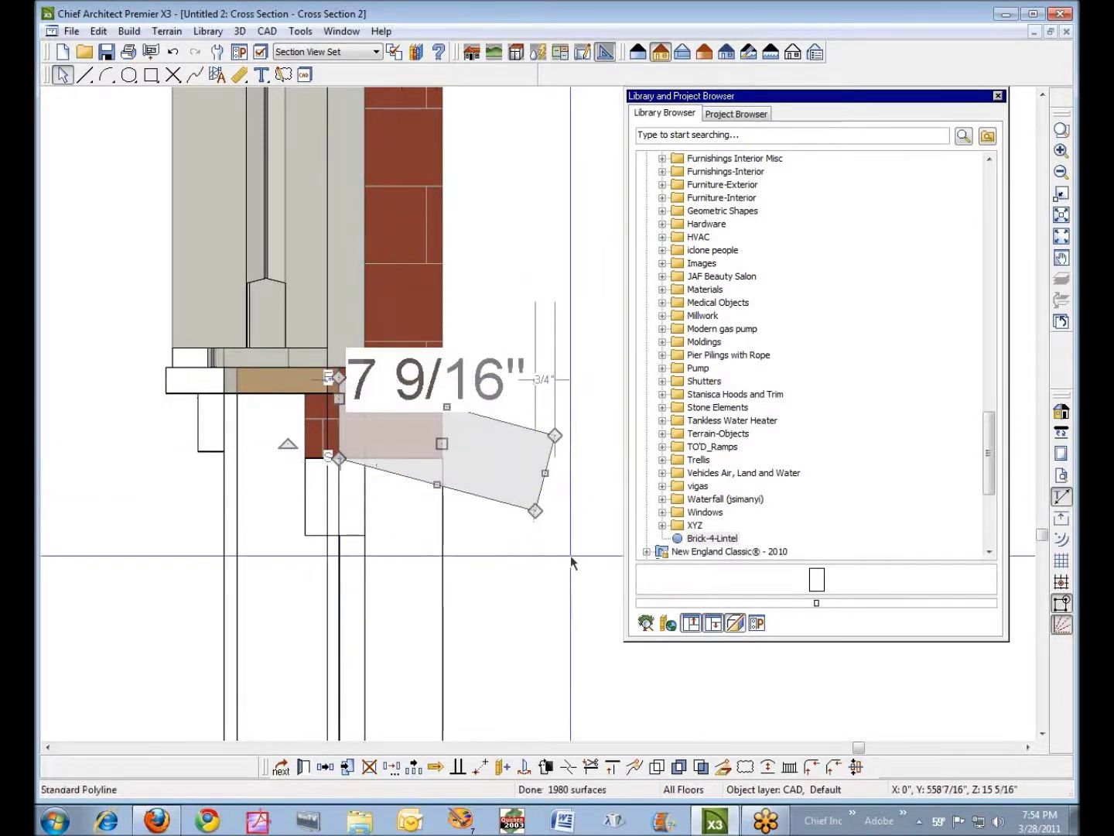
pyautogui.click(488, 518)
pyautogui.click(508, 424)
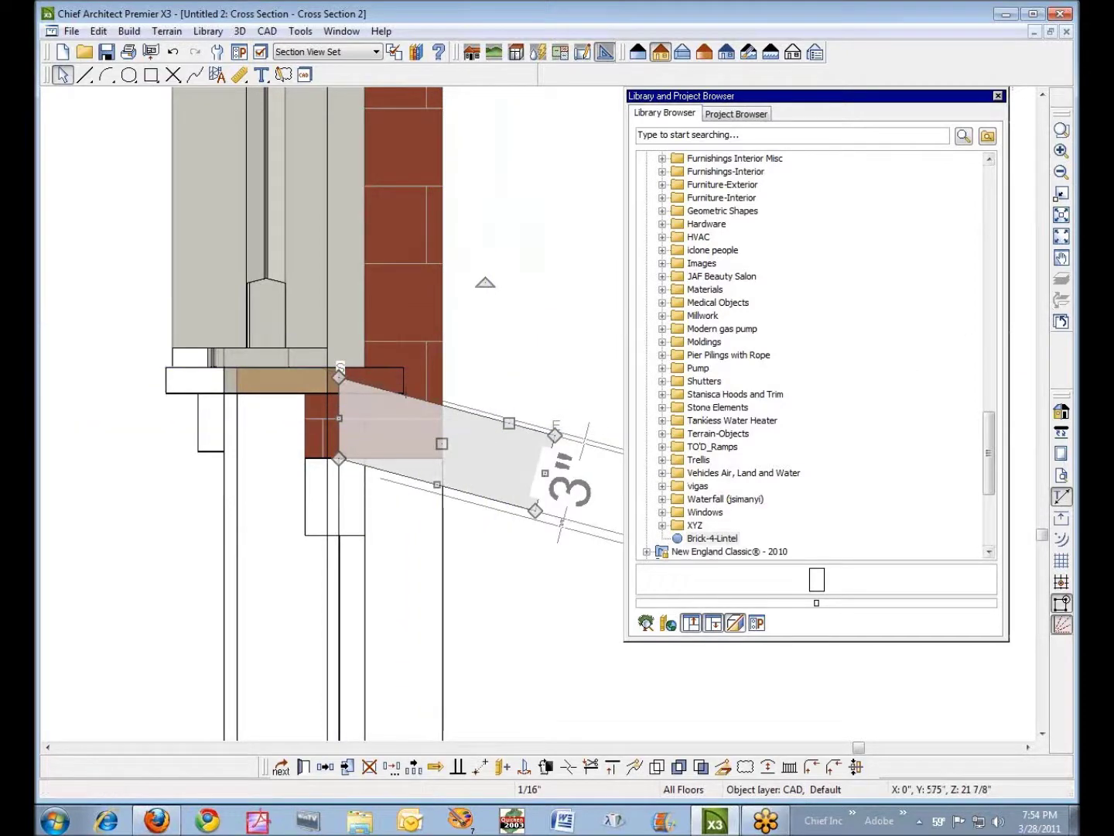
pyautogui.click(1062, 130)
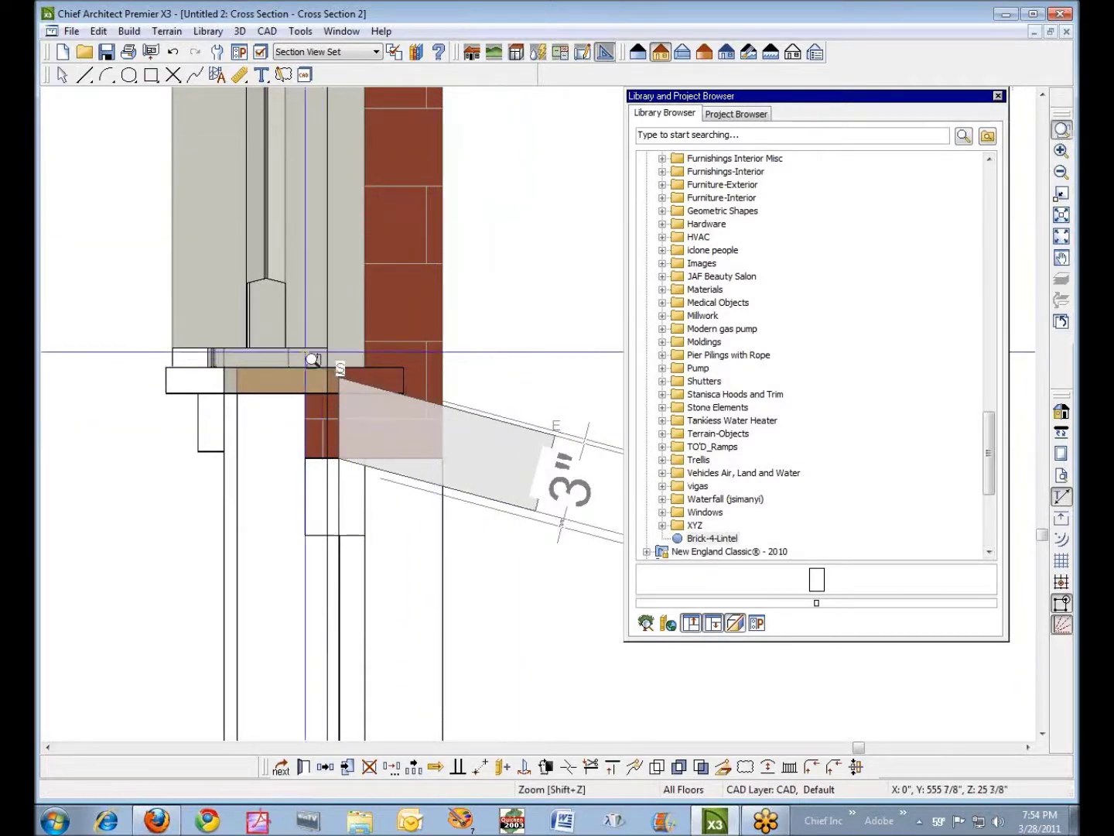
pyautogui.moveTo(267, 346); pyautogui.dragTo(489, 493)
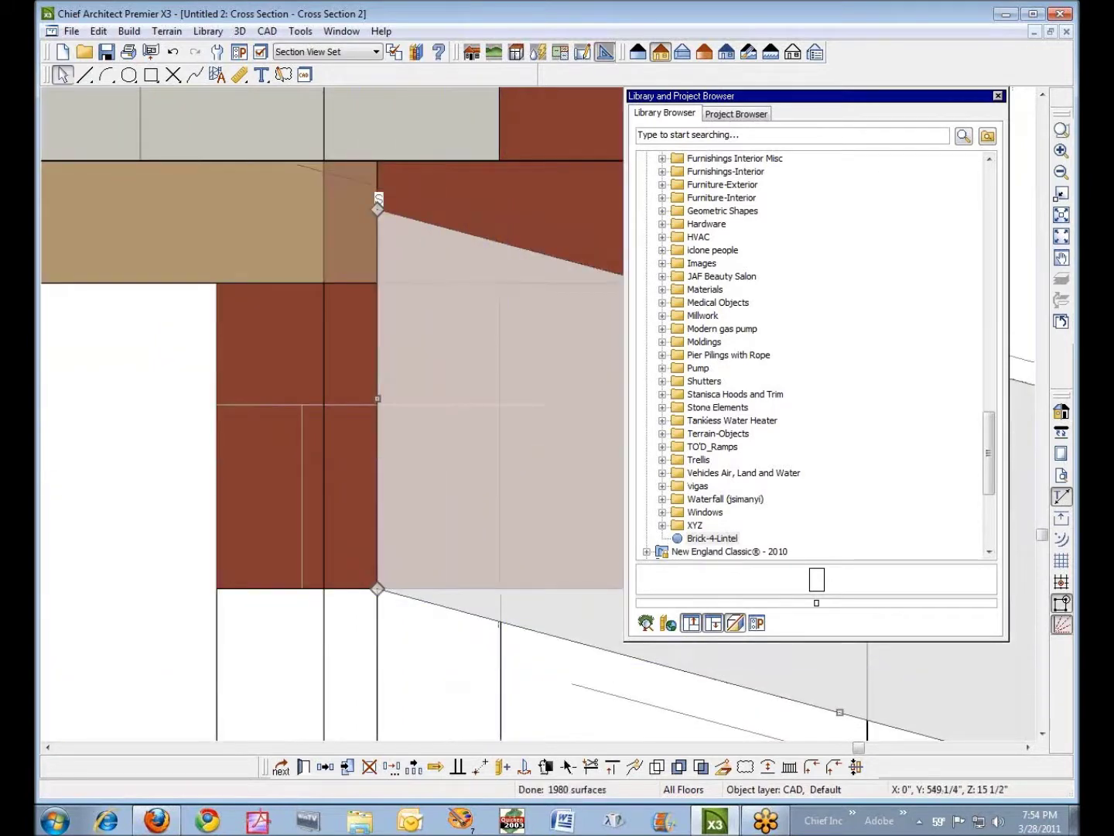
pyautogui.click(478, 768)
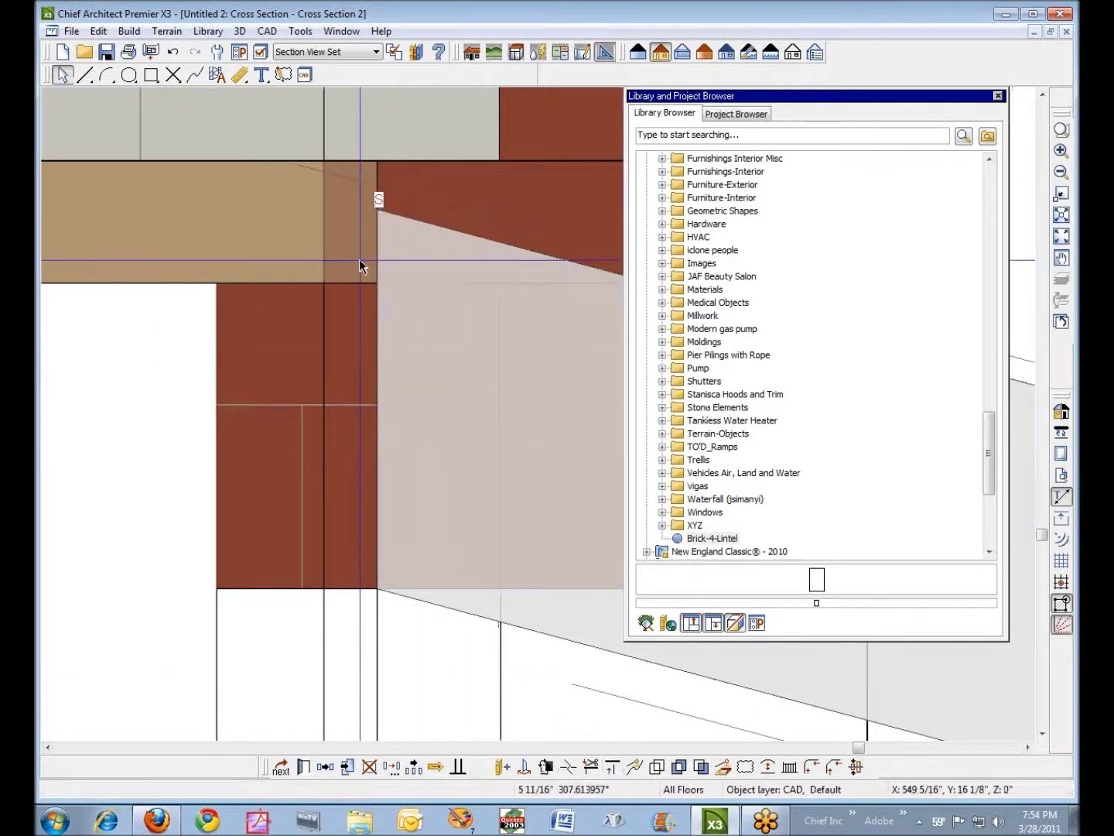
pyautogui.click(378, 211)
pyautogui.click(379, 160)
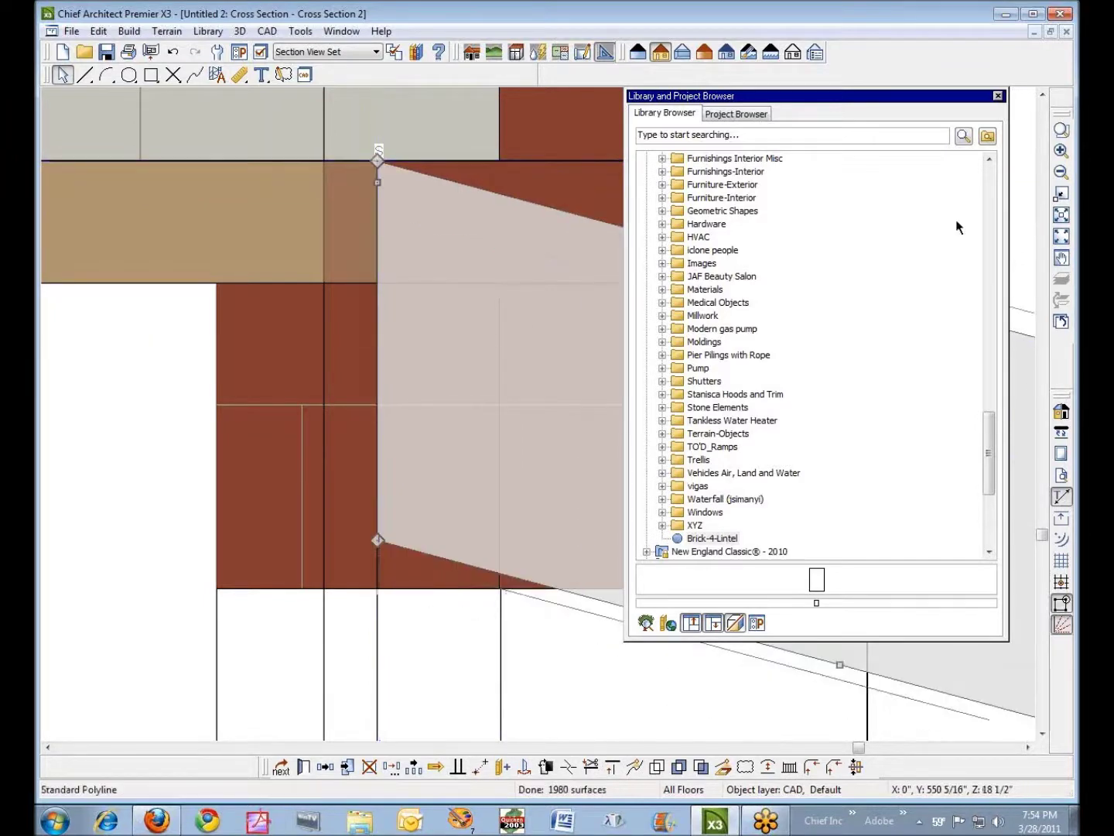
pyautogui.click(1065, 194)
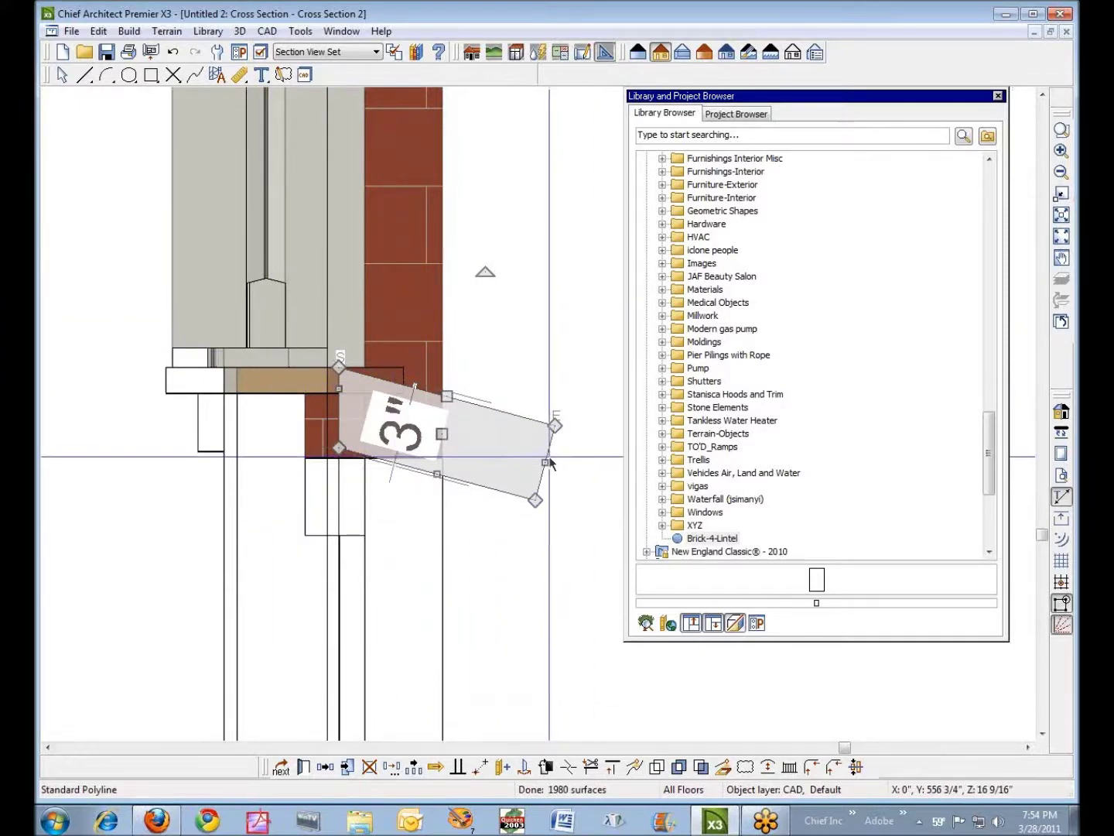
# - Shorten the sloped sill to 4 9/16" long and move its length dimension aside
pyautogui.moveTo(546, 462); pyautogui.dragTo(464, 443)
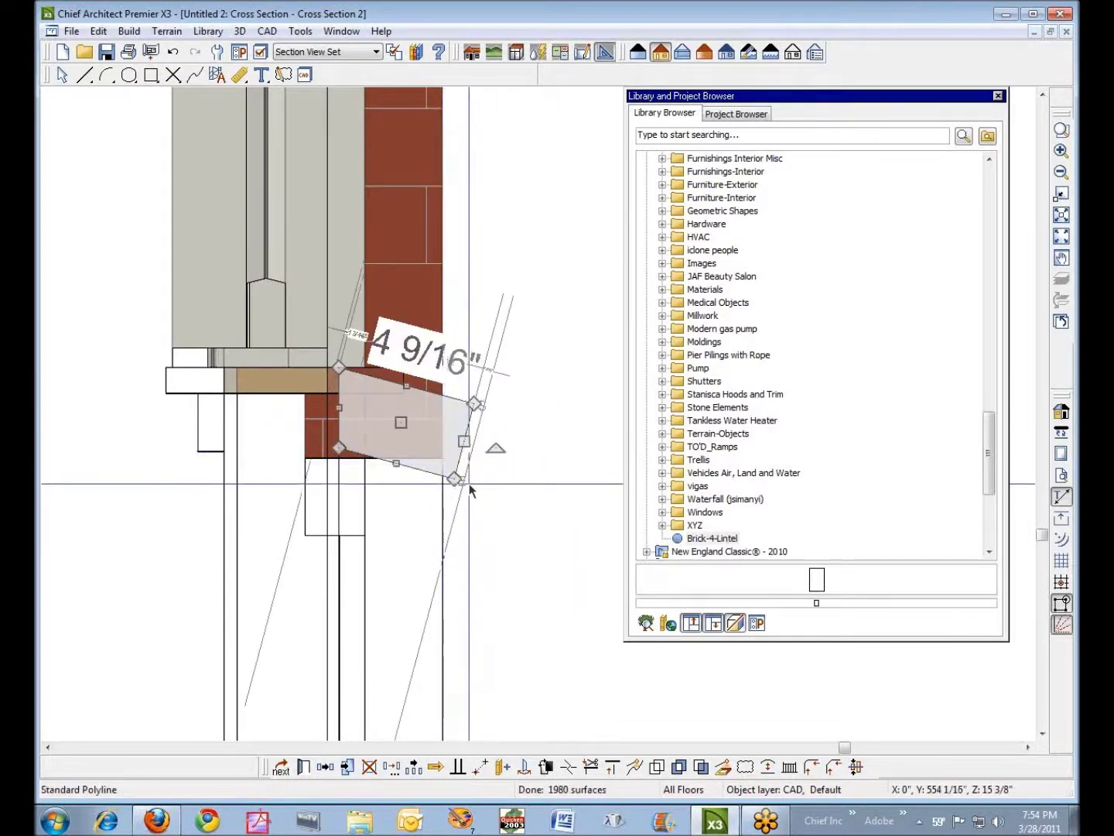
pyautogui.click(506, 512)
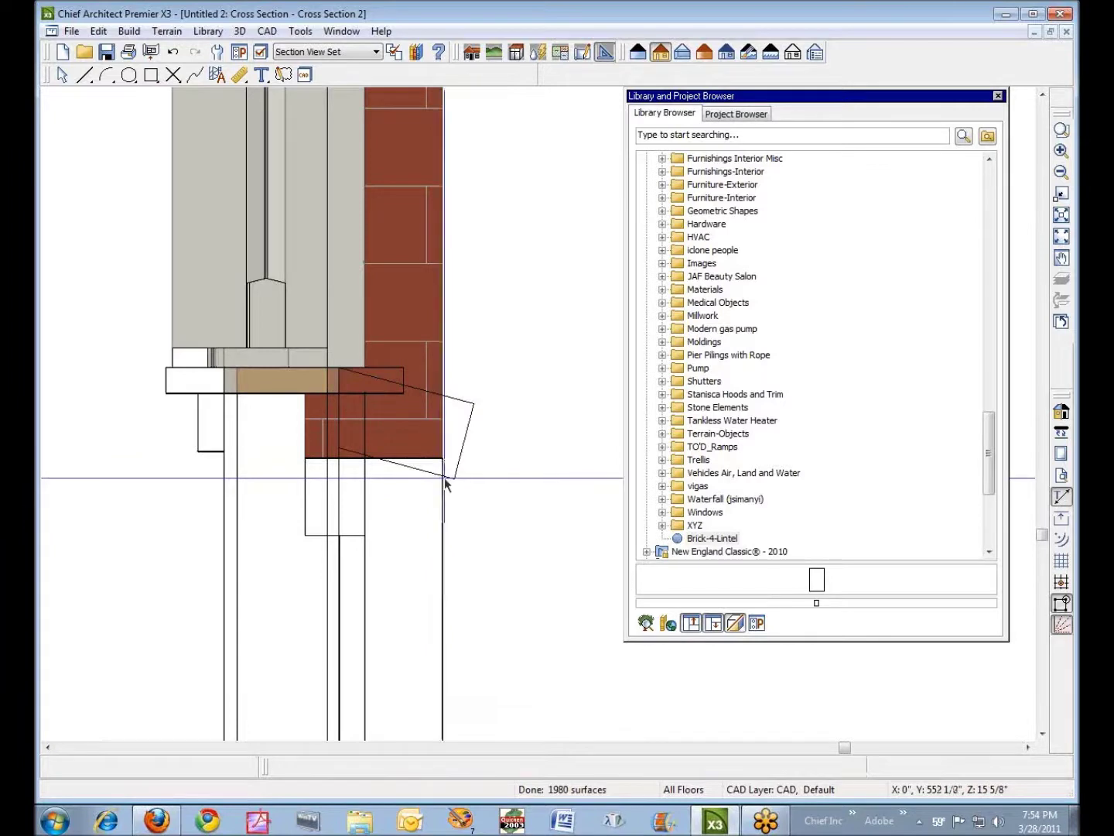
pyautogui.click(464, 443)
pyautogui.moveTo(464, 443)
pyautogui.mouseDown()
pyautogui.moveTo(474, 445)
pyautogui.moveTo(465, 445)
pyautogui.mouseUp()
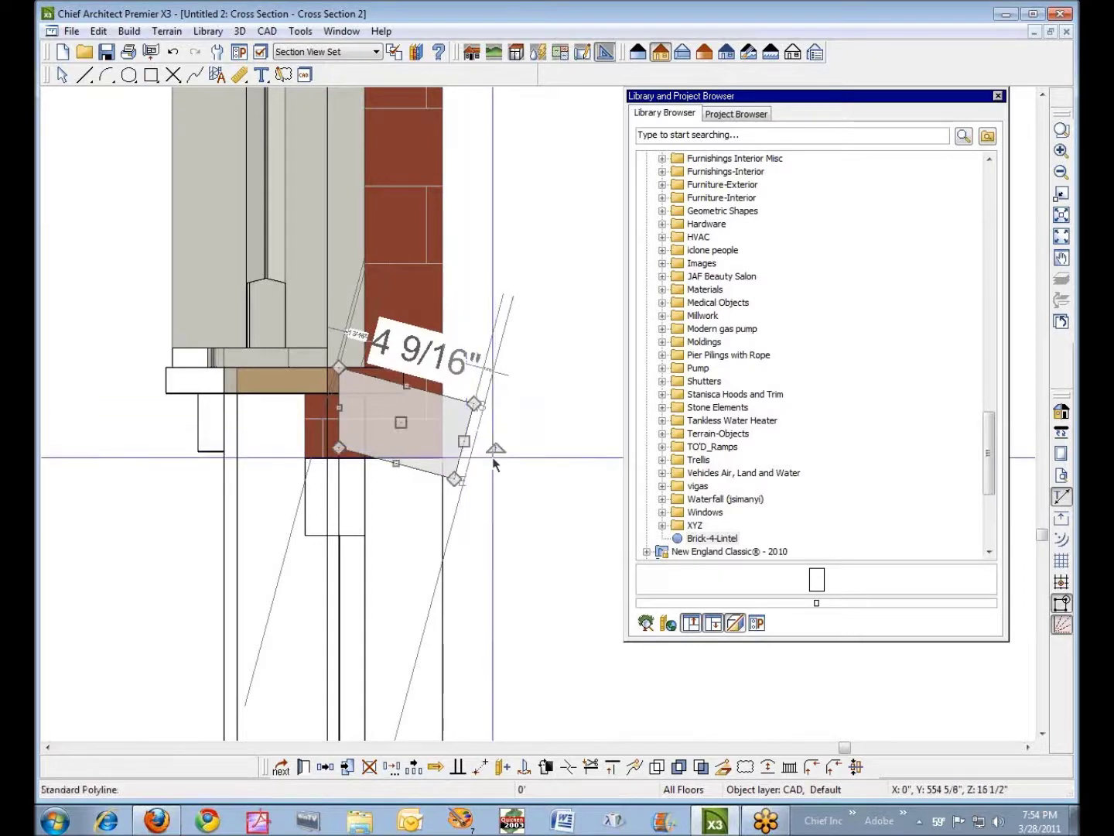
pyautogui.moveTo(448, 369); pyautogui.dragTo(472, 427)
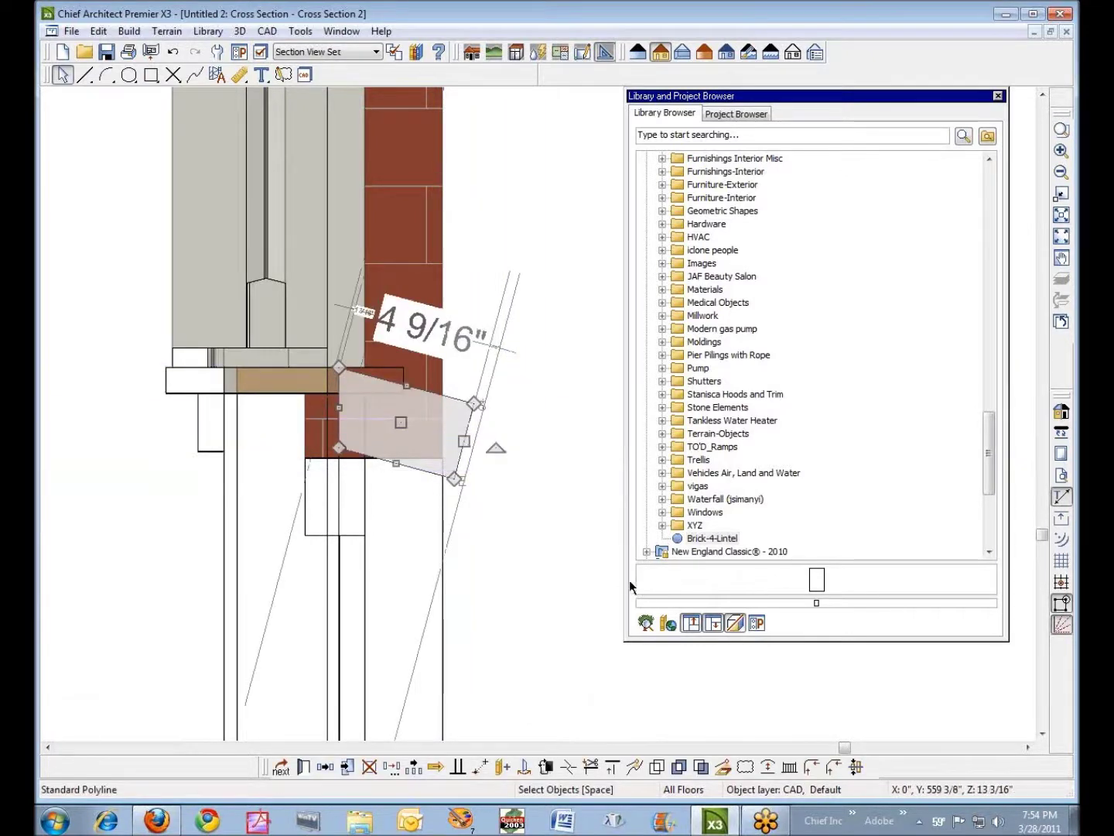
# - Add the sloped sill shape to the library and rename the new molding item Brick-4-Sill
pyautogui.click(503, 768)
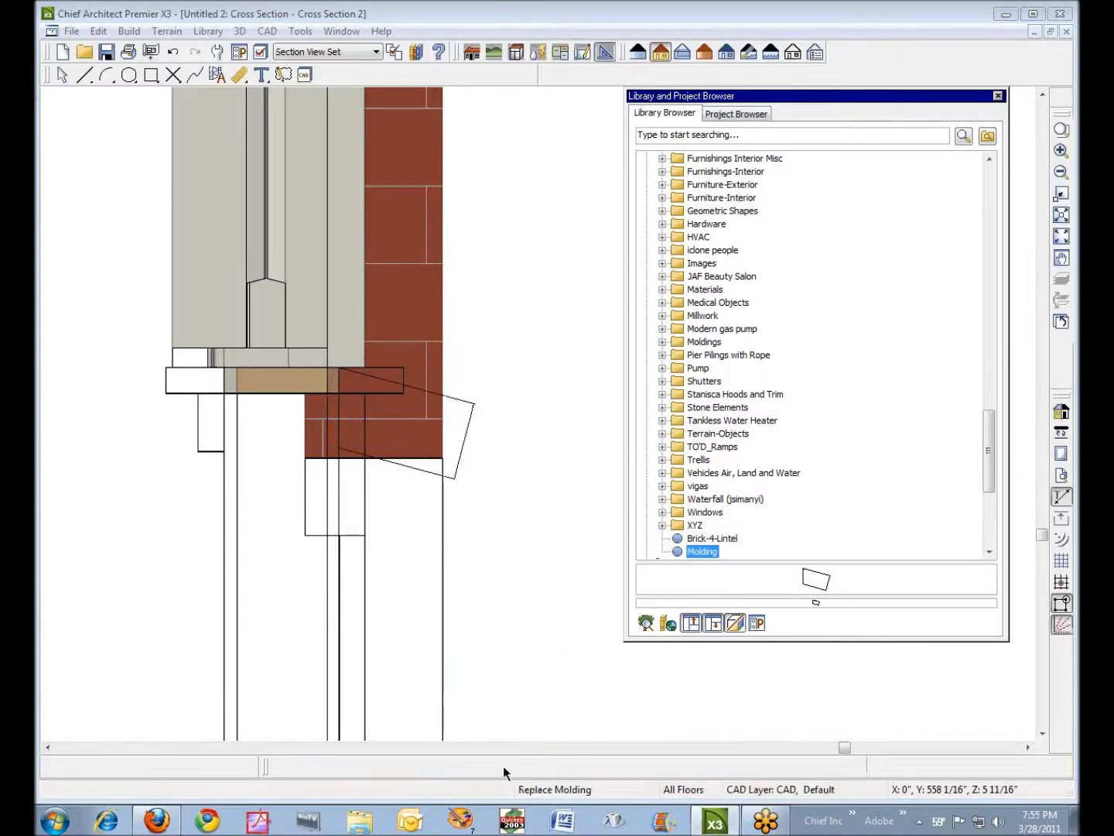
pyautogui.rightClick(698, 552)
pyautogui.click(766, 618)
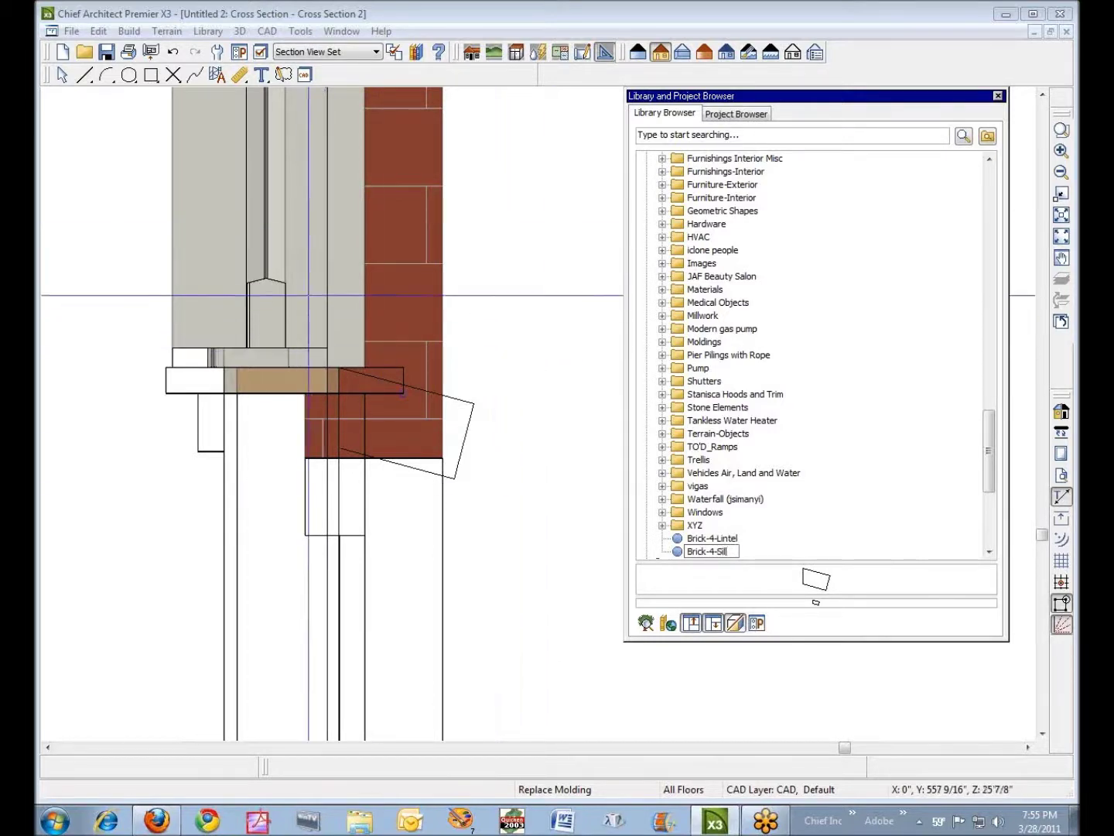
pyautogui.press('space')
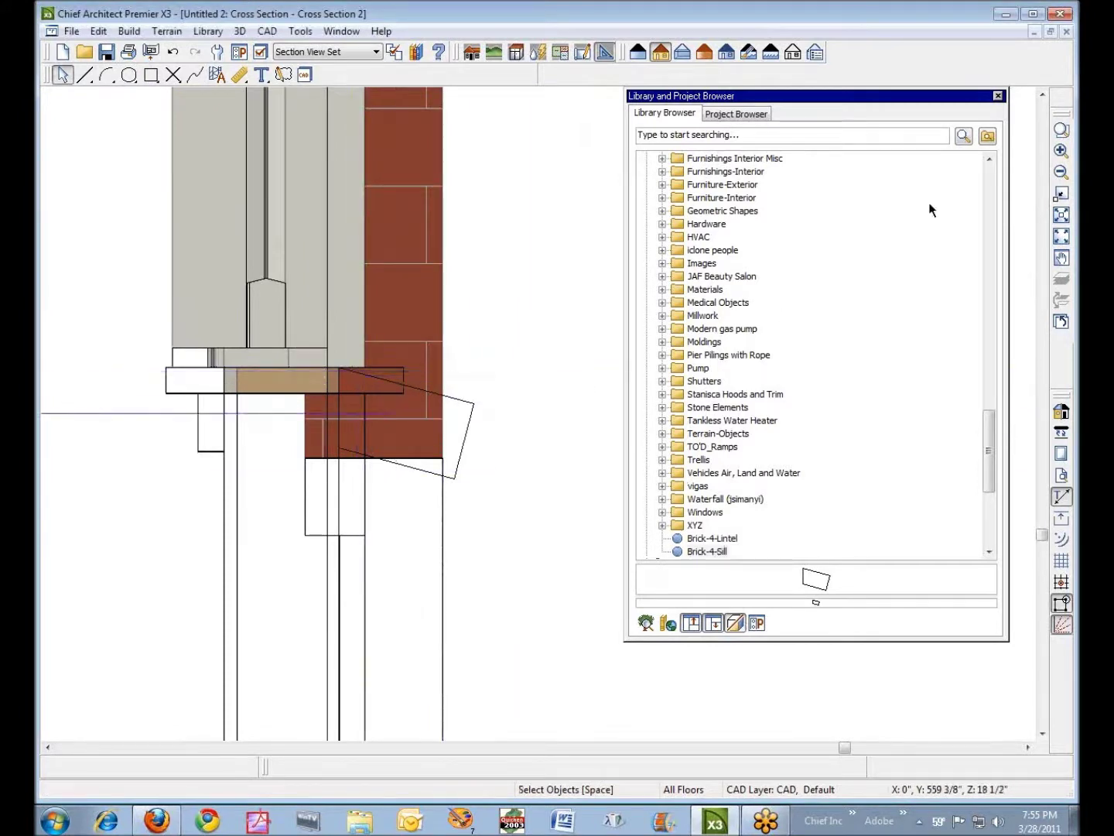
# - Close the Library Browser and close the cross section window without saving
pyautogui.click(998, 97)
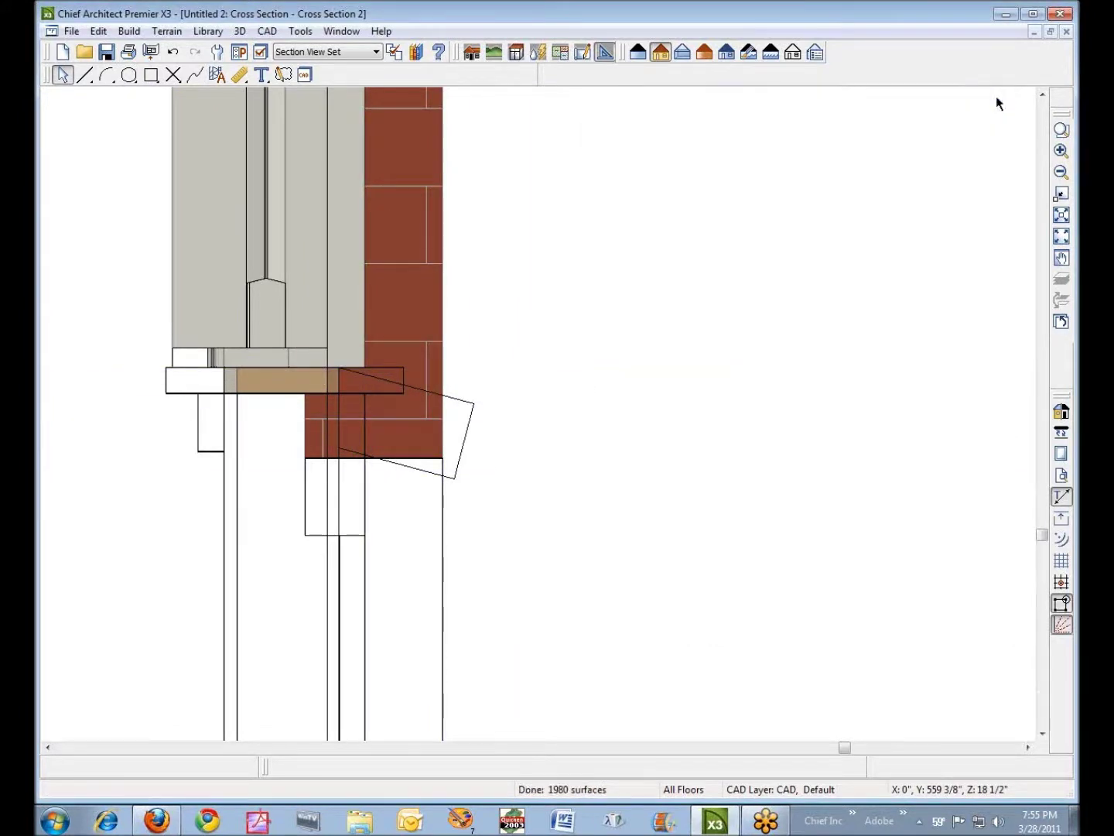
pyautogui.click(1066, 32)
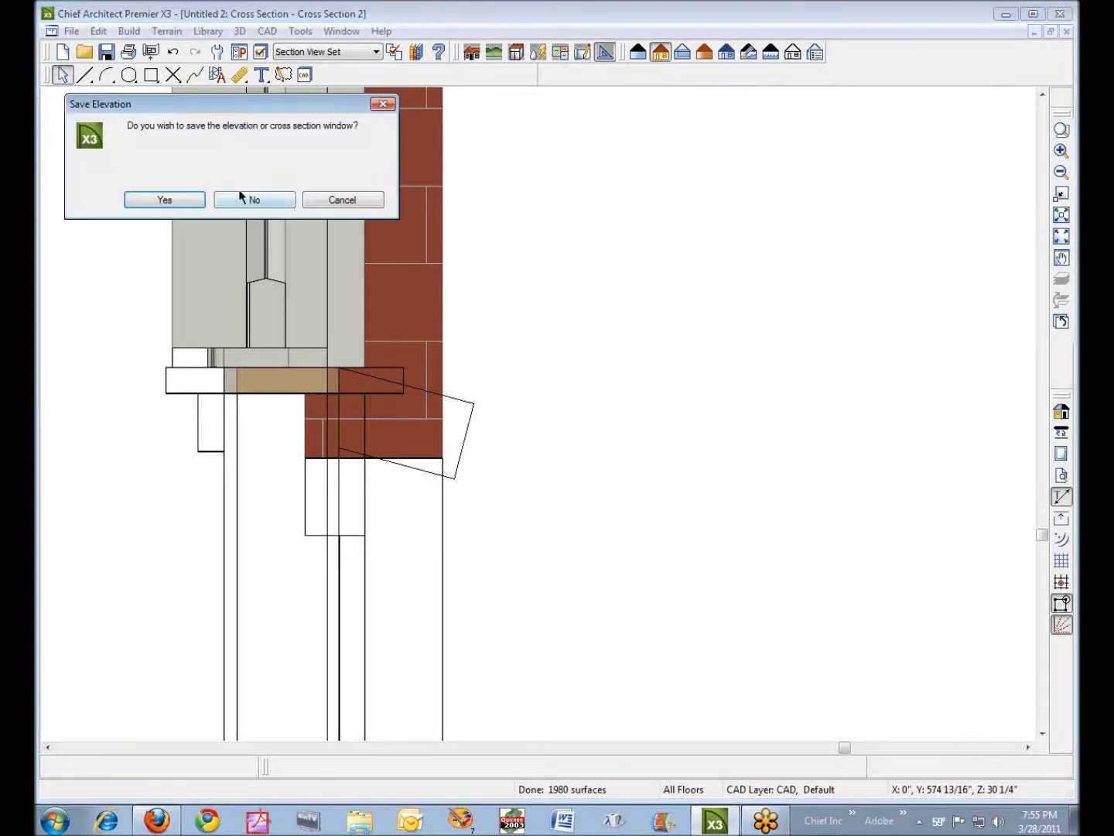
pyautogui.click(255, 201)
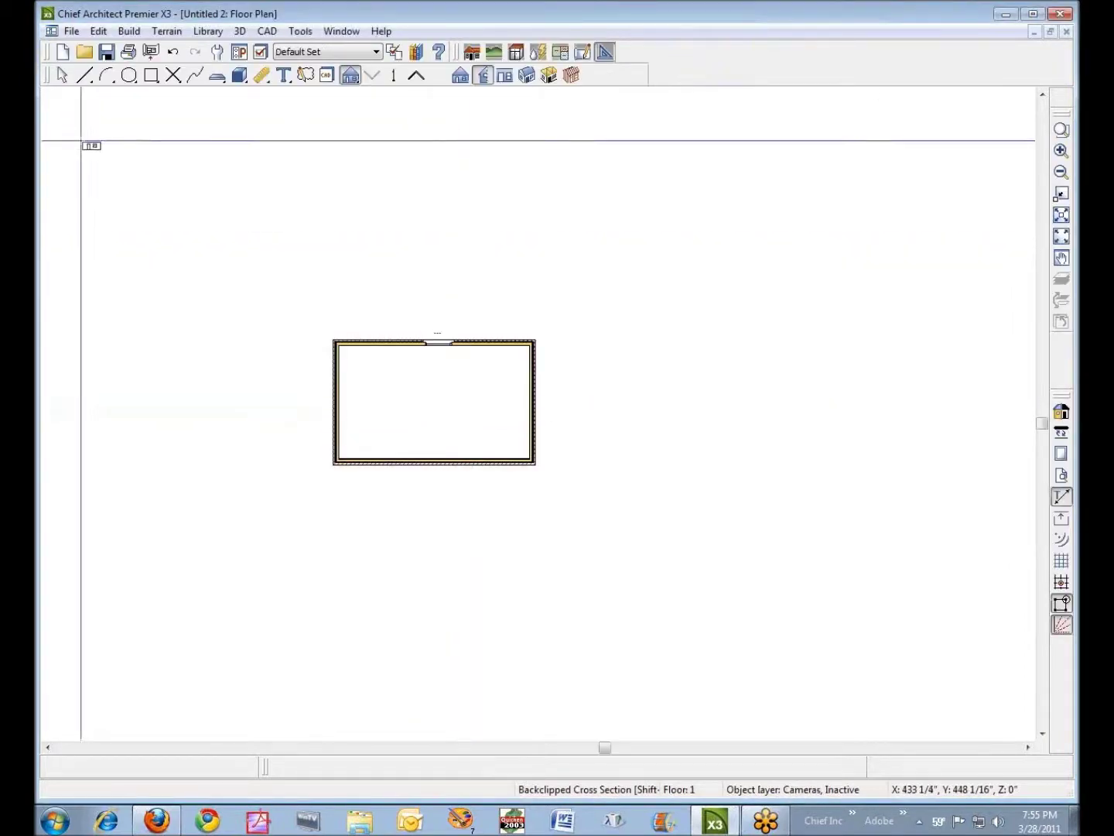
# - Delete the cross-section camera marker from the plan and return to Select Objects
pyautogui.rightClick(440, 345)
pyautogui.click(537, 458)
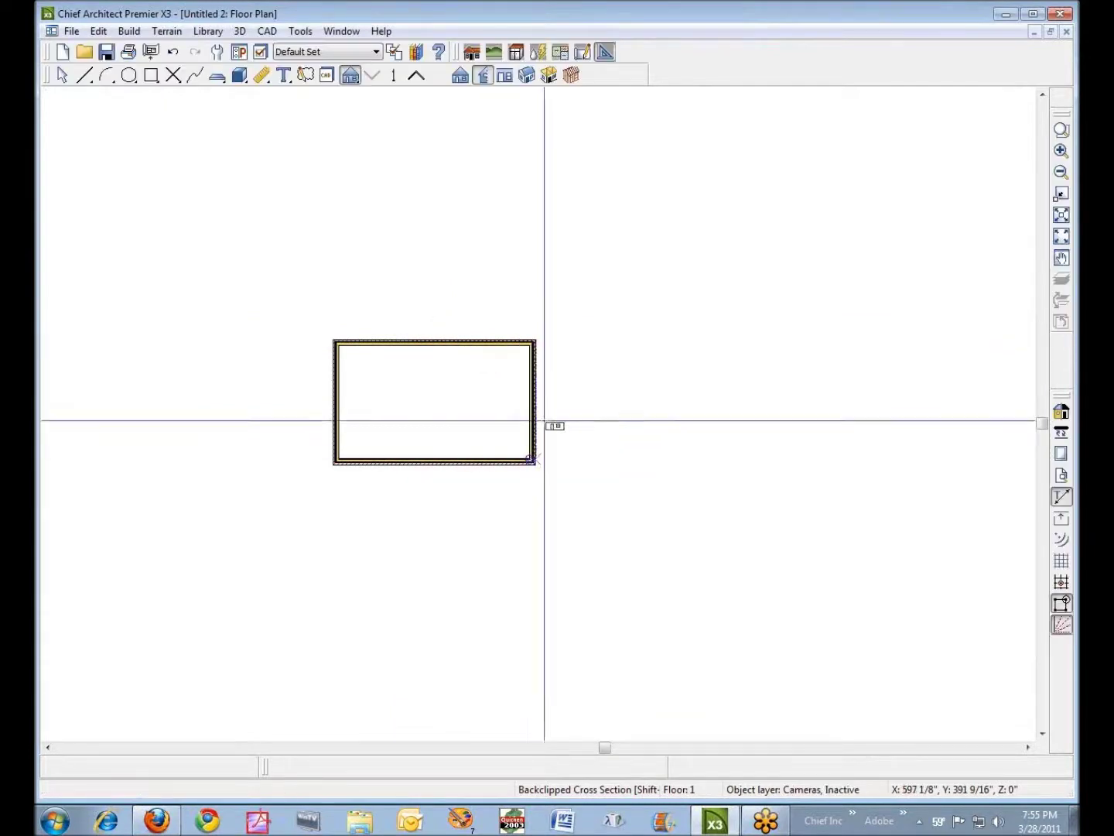
pyautogui.click(62, 76)
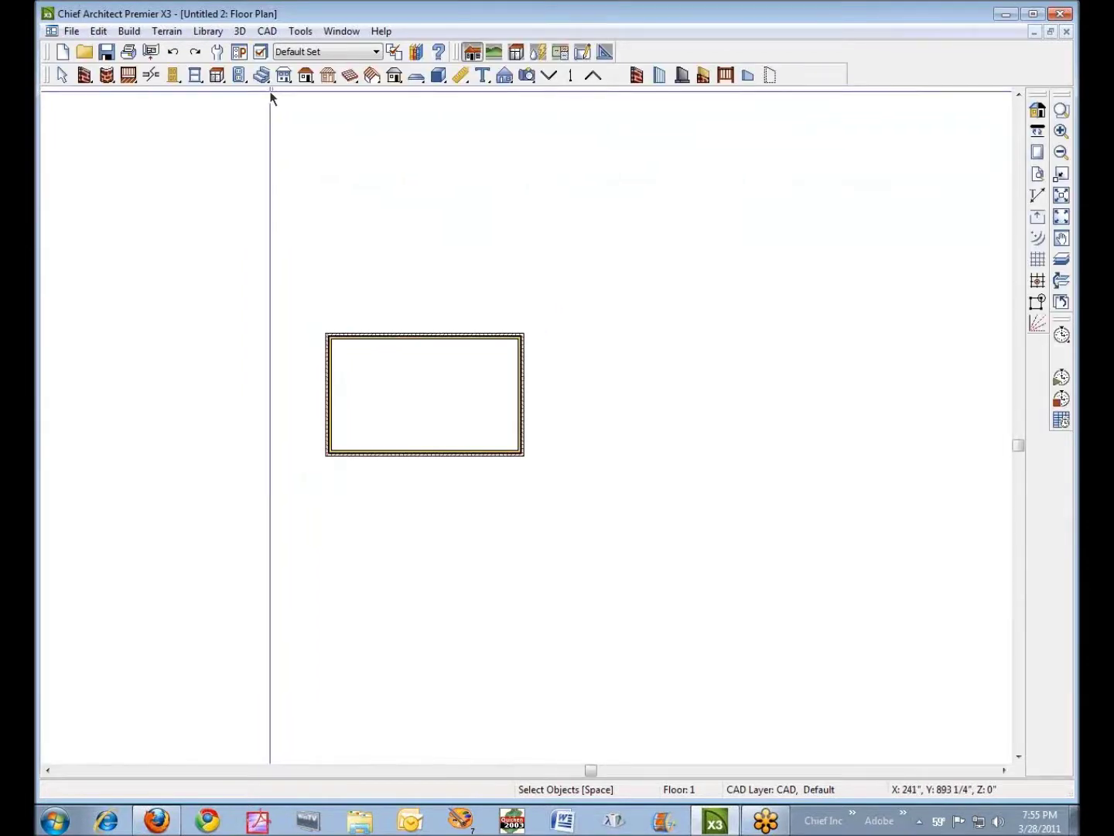
# - Browse the Default Settings list to locate the window defaults
pyautogui.click(99, 31)
pyautogui.click(233, 377)
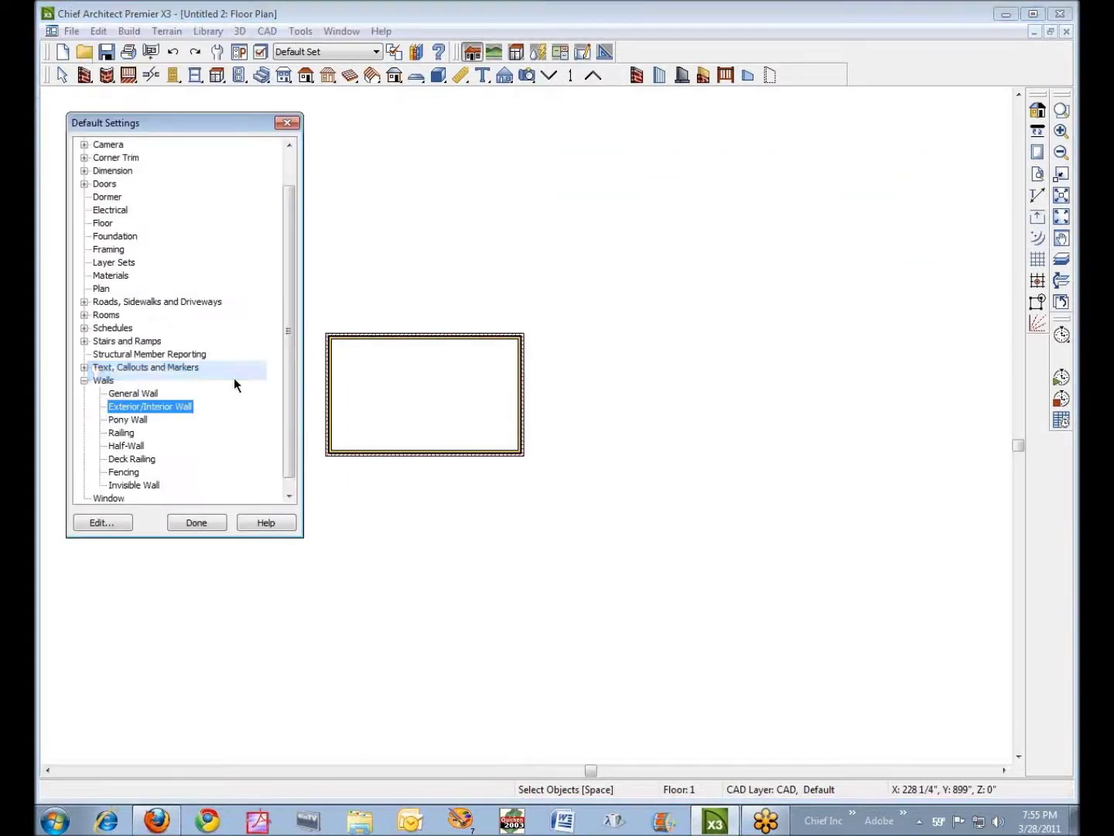
pyautogui.click(85, 380)
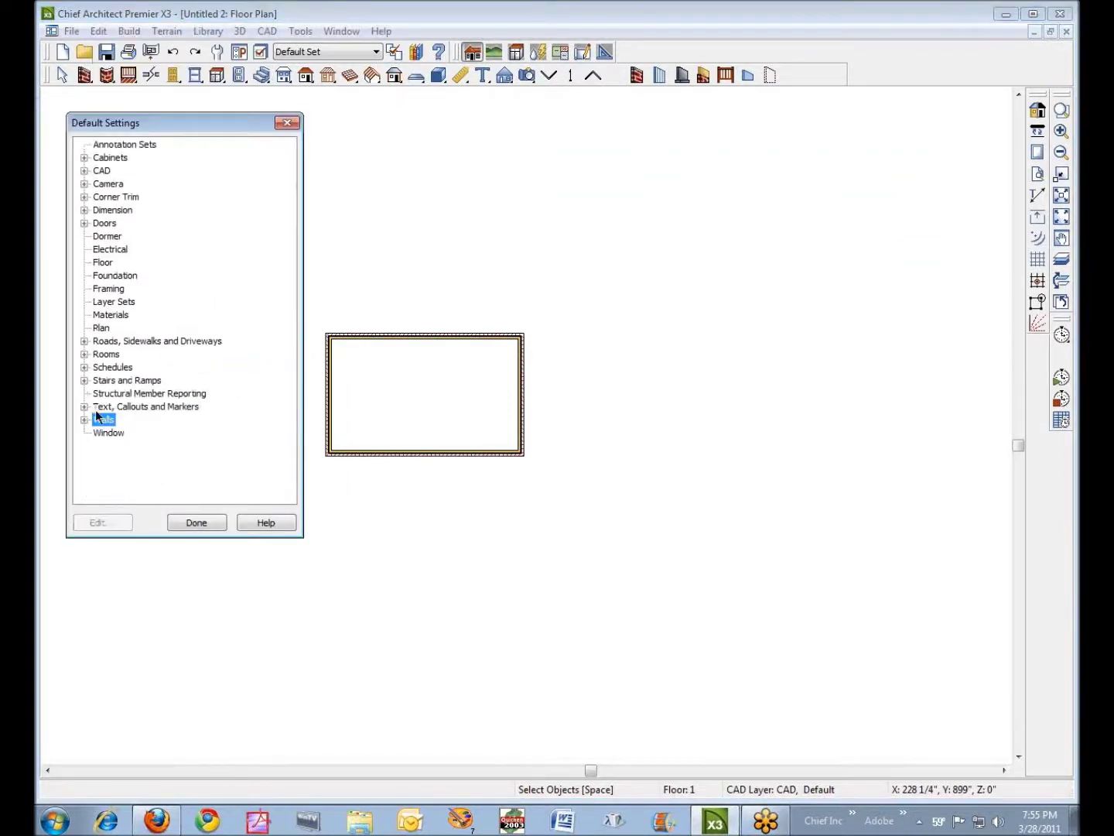
pyautogui.click(109, 524)
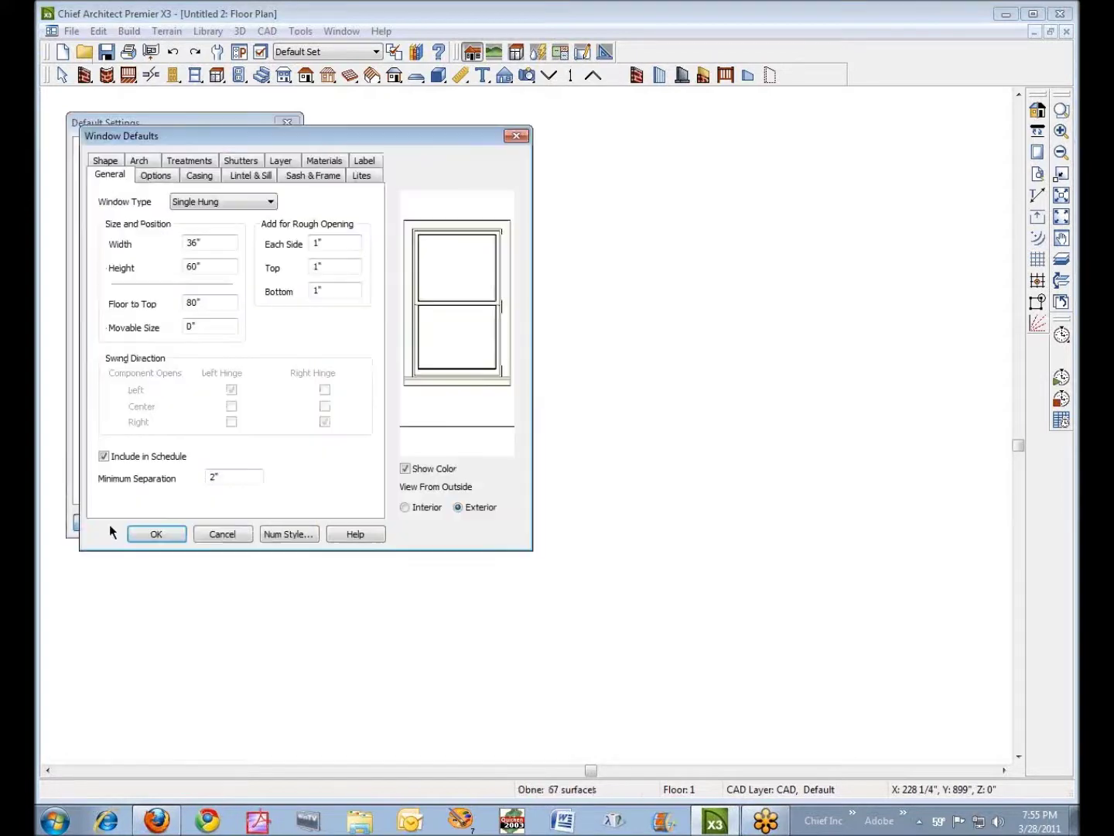
pyautogui.click(234, 534)
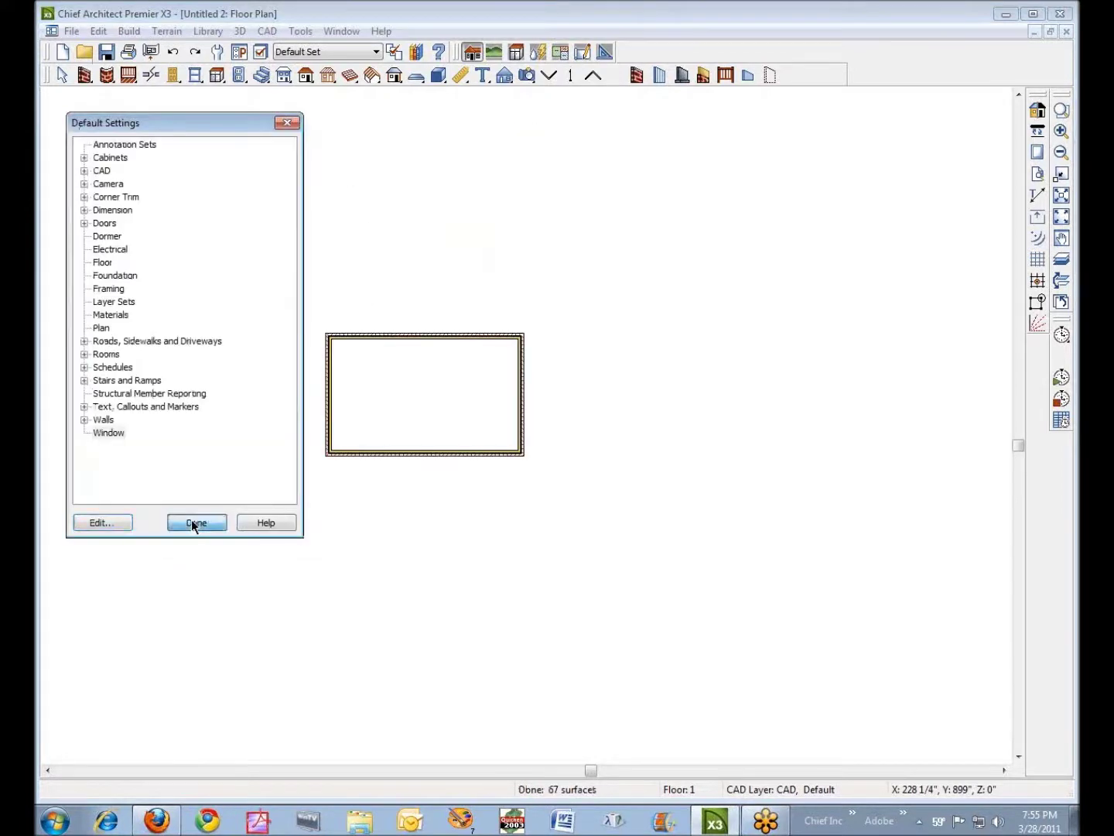
pyautogui.click(193, 523)
# - On the Window Defaults Lintel & Sill tab, remove the sill apron and enable Use Exterior Lintel
pyautogui.doubleClick(193, 73)
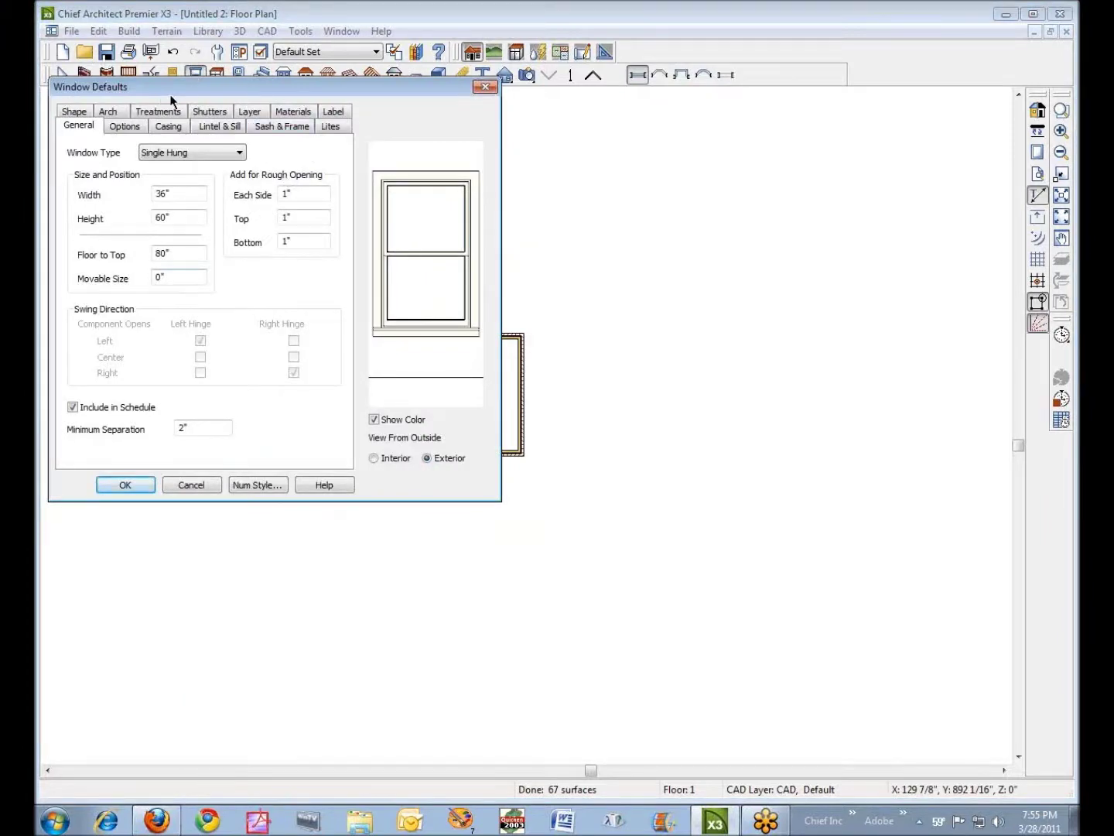
pyautogui.moveTo(175, 87); pyautogui.dragTo(178, 179)
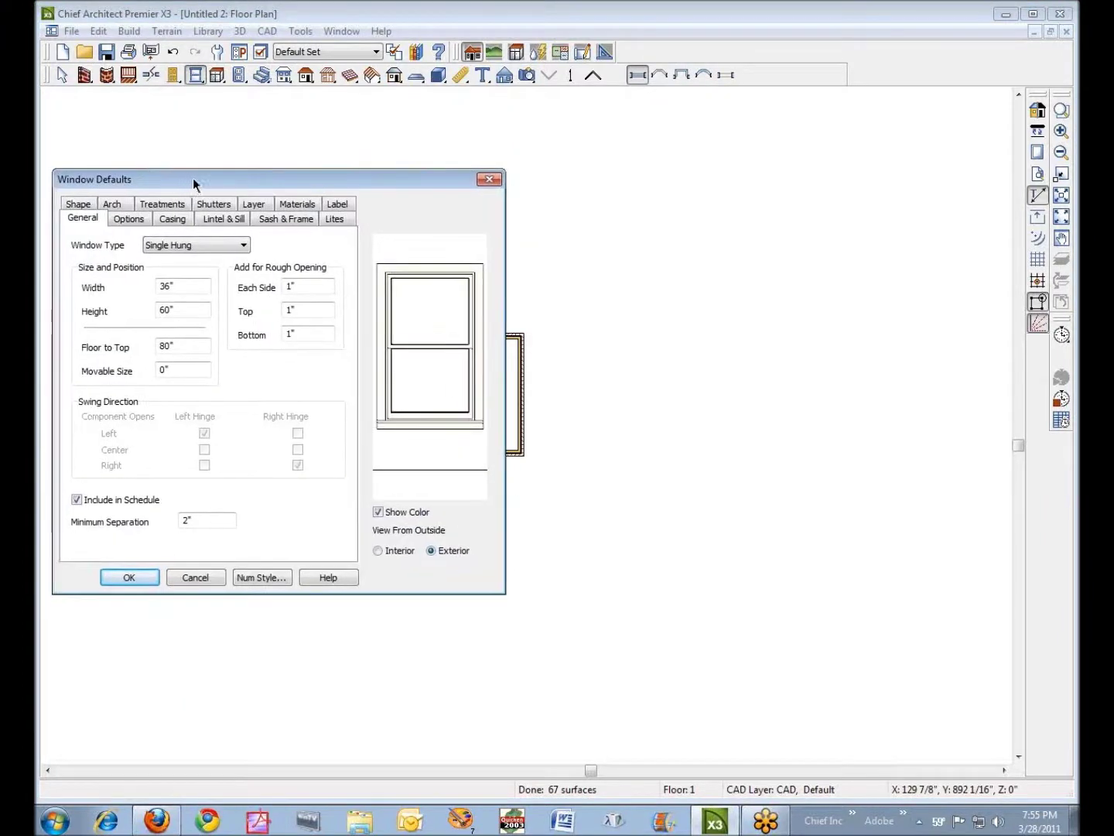
pyautogui.click(232, 219)
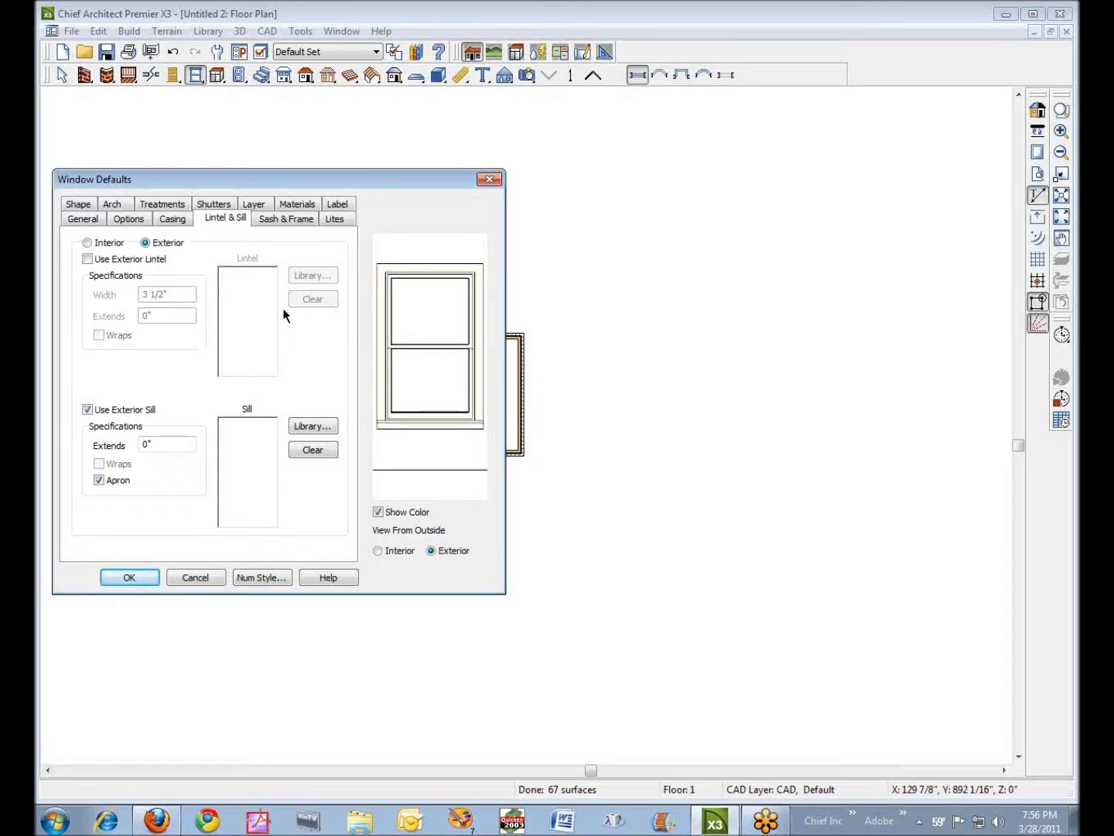
pyautogui.click(101, 483)
pyautogui.click(88, 258)
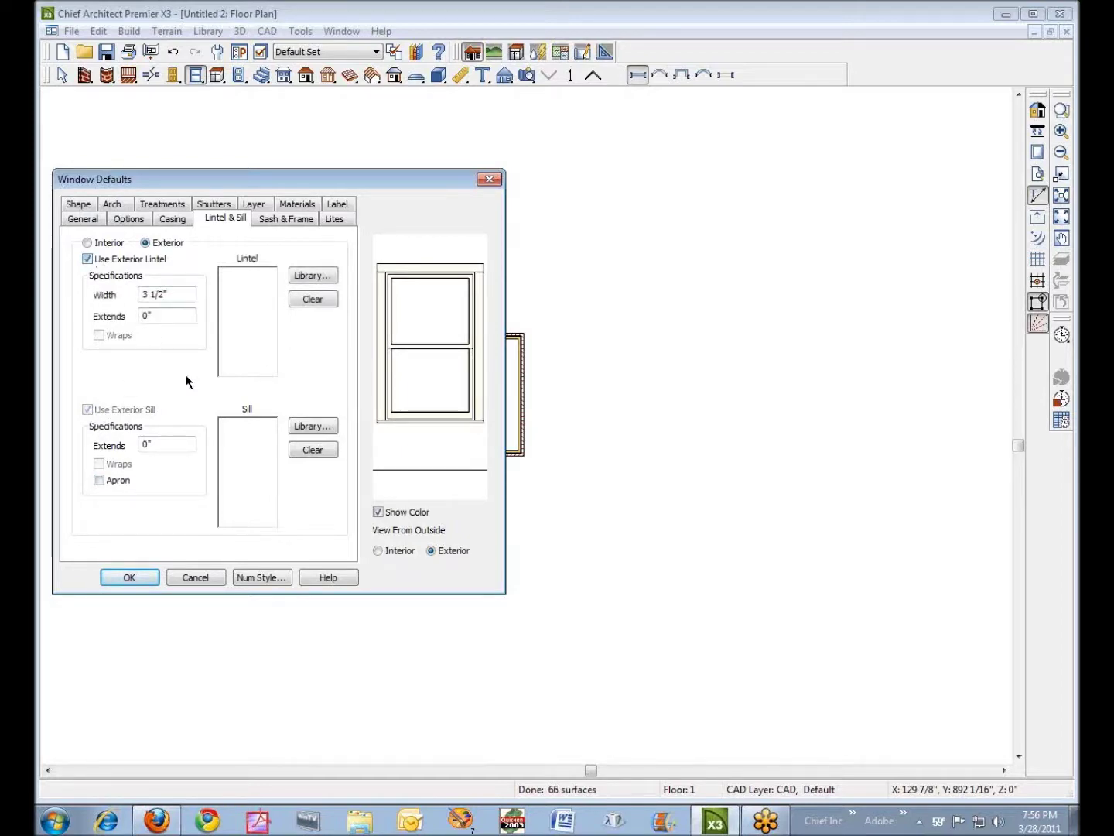
pyautogui.click(303, 276)
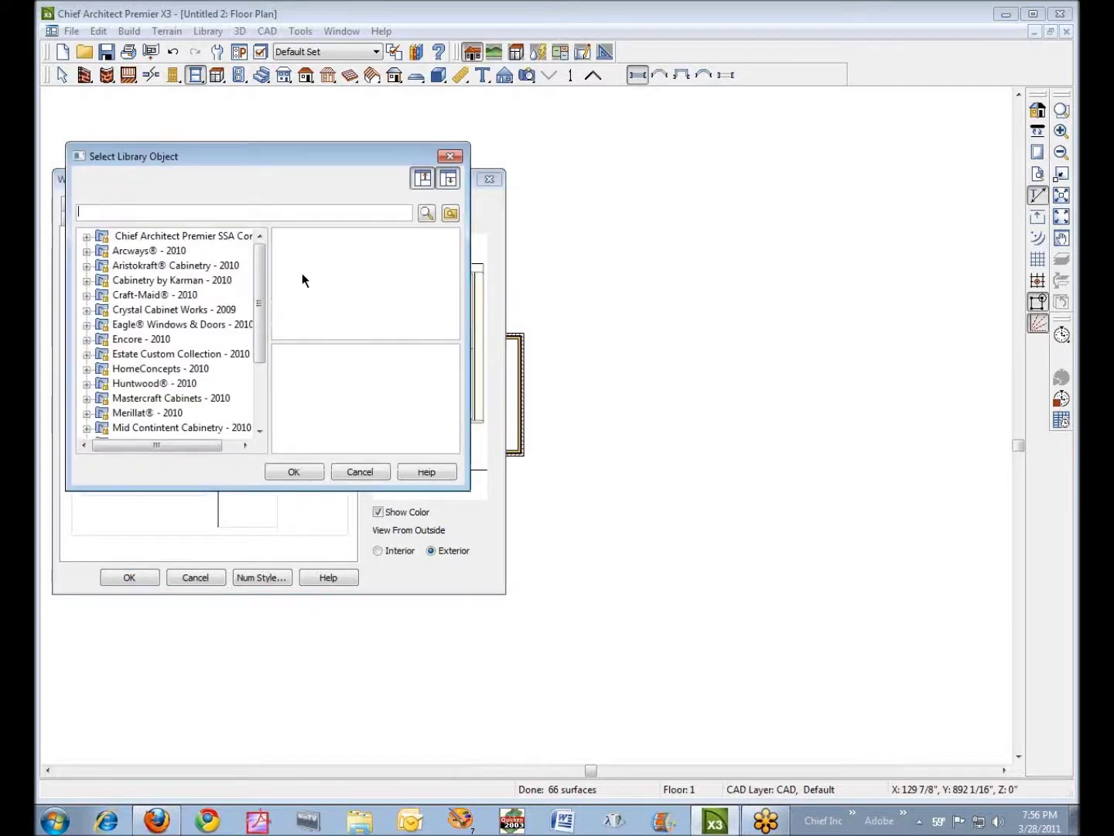
# - Set the default window lintel profile to Brick-4-Lintel from My Library
pyautogui.moveTo(261, 281); pyautogui.dragTo(266, 311)
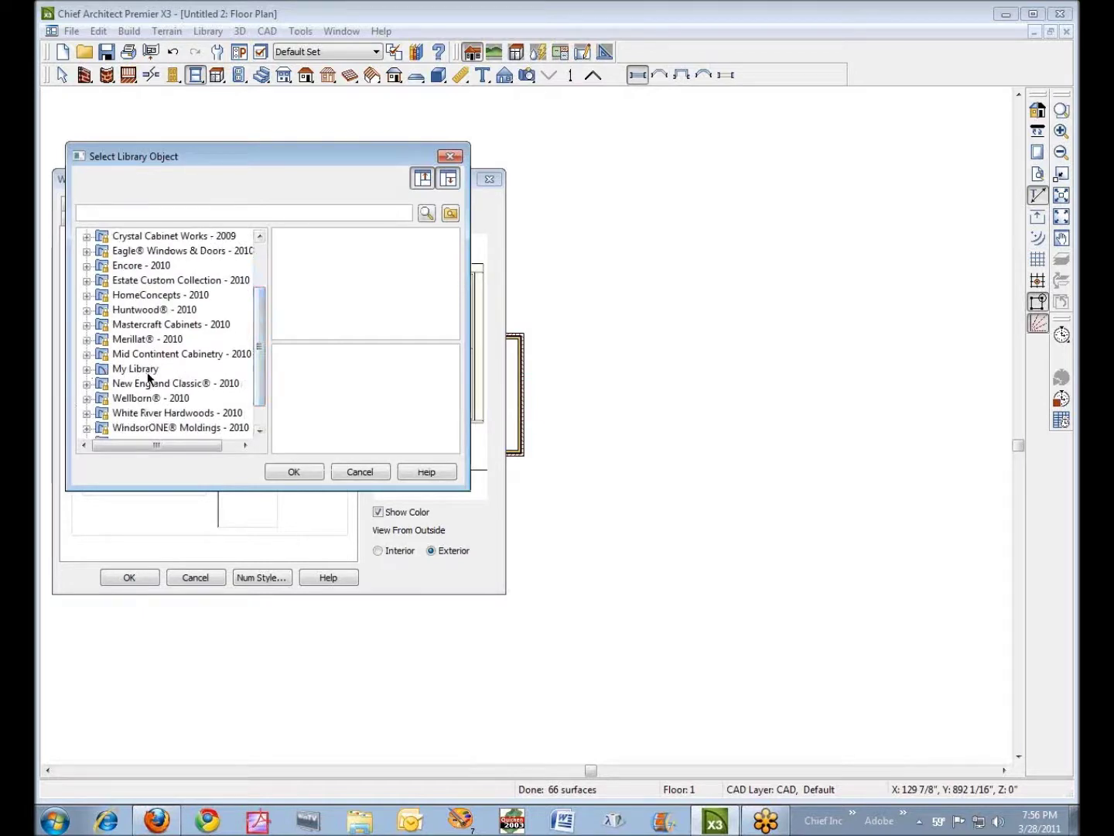
pyautogui.click(87, 370)
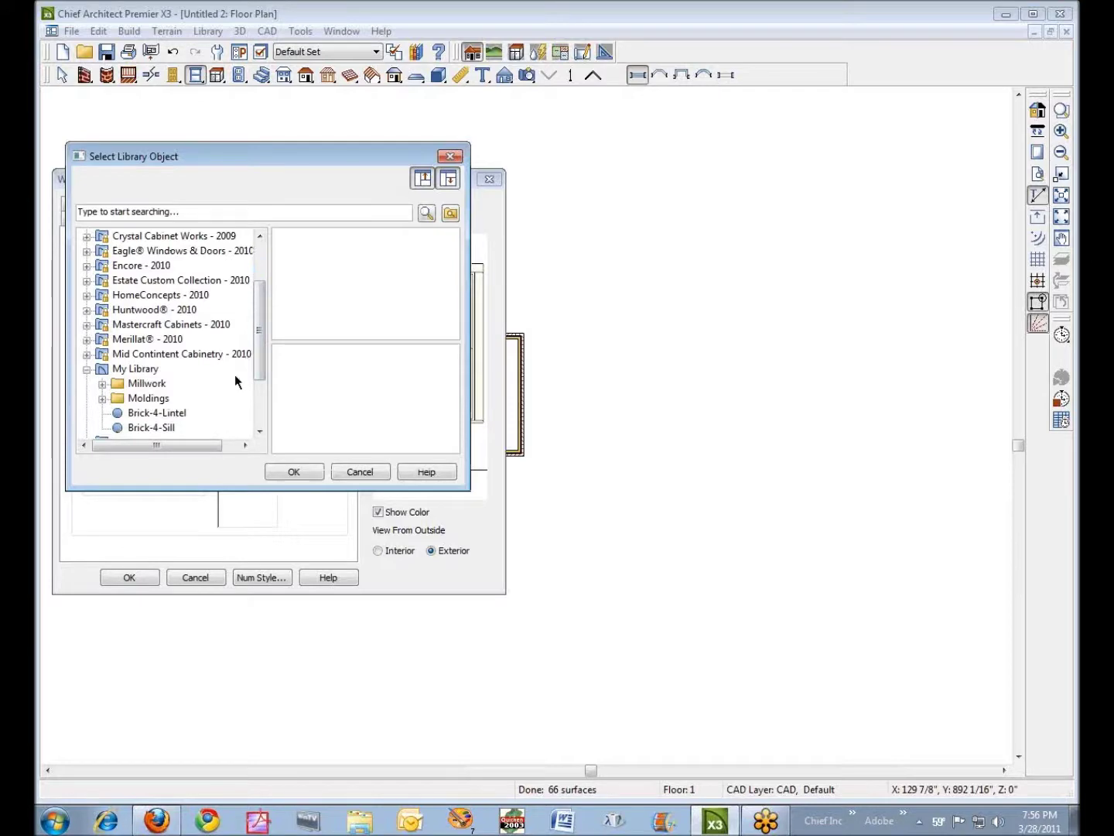
pyautogui.click(149, 413)
pyautogui.click(294, 472)
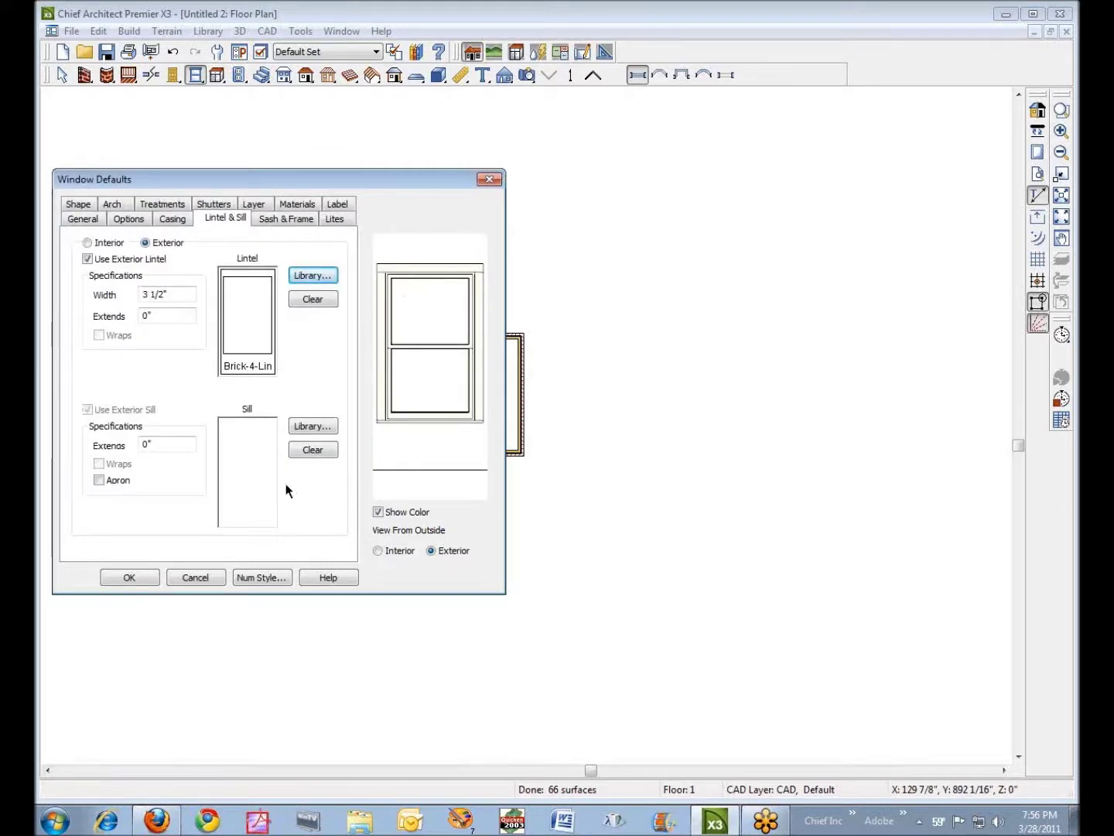
# - Set the default window sill profile to Brick-4-Sill from My Library
pyautogui.click(324, 426)
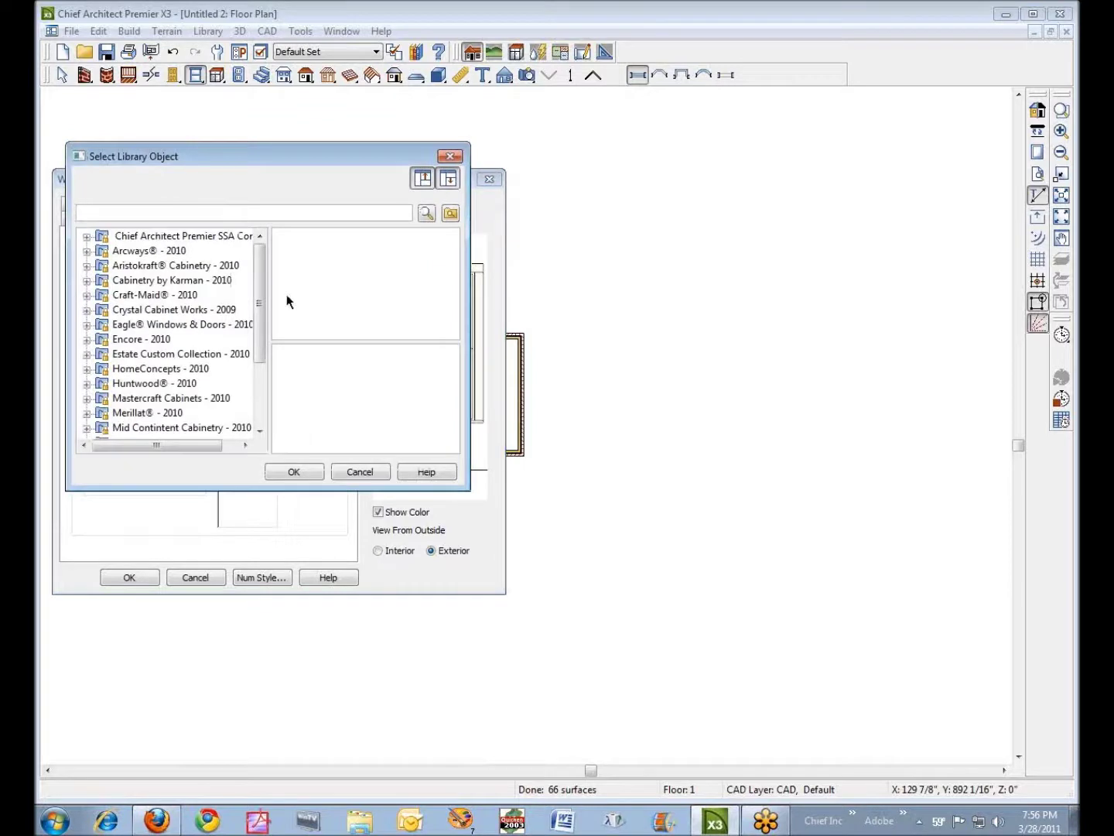
pyautogui.moveTo(261, 302); pyautogui.dragTo(251, 349)
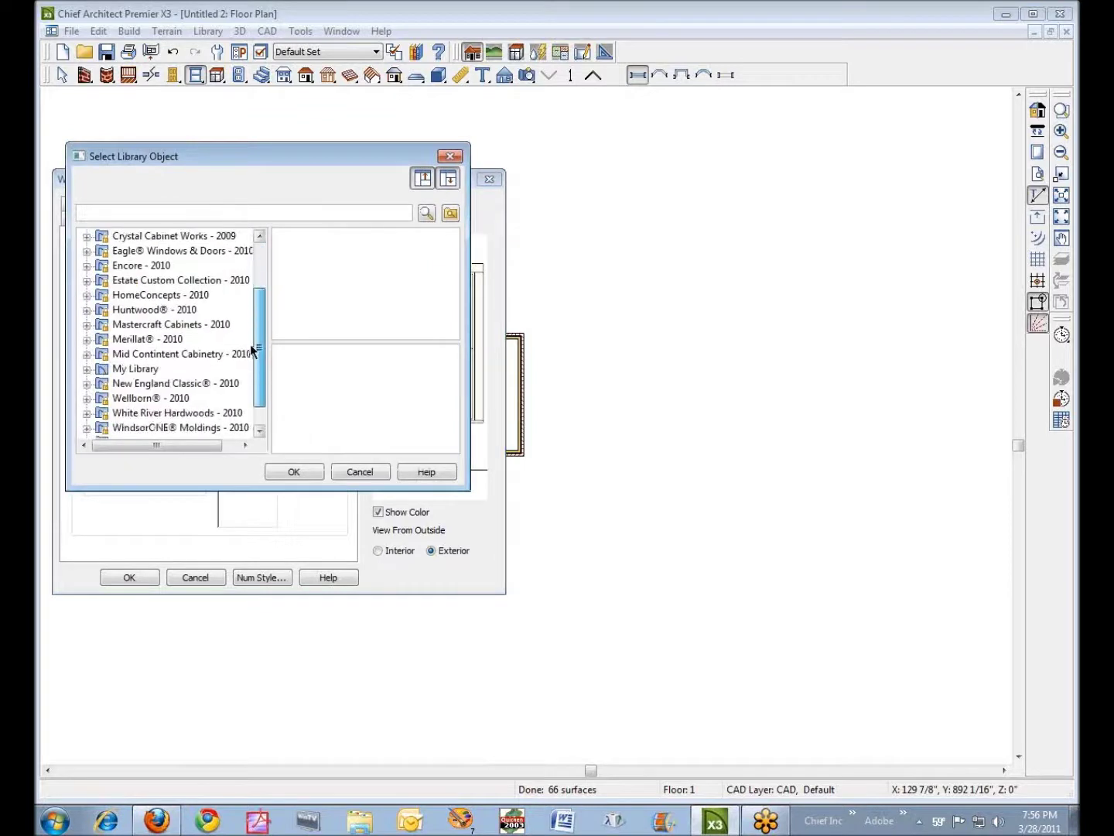
pyautogui.click(87, 370)
pyautogui.click(144, 431)
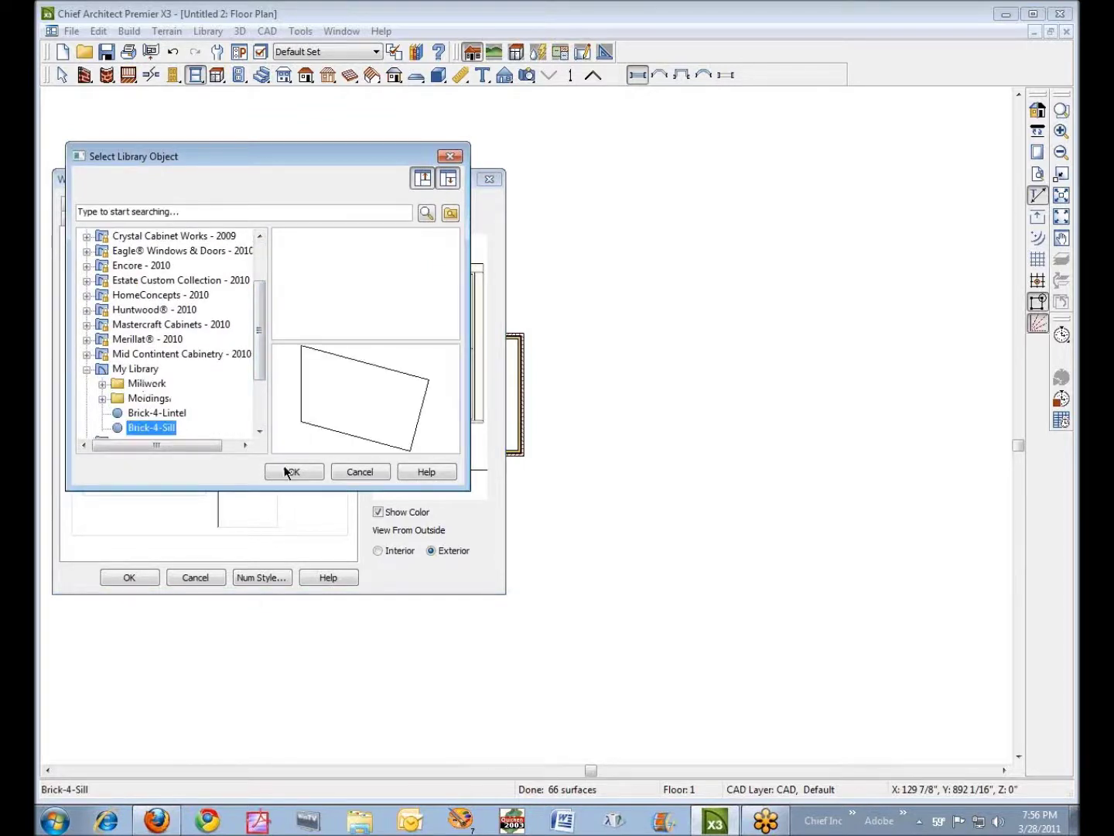
pyautogui.click(288, 471)
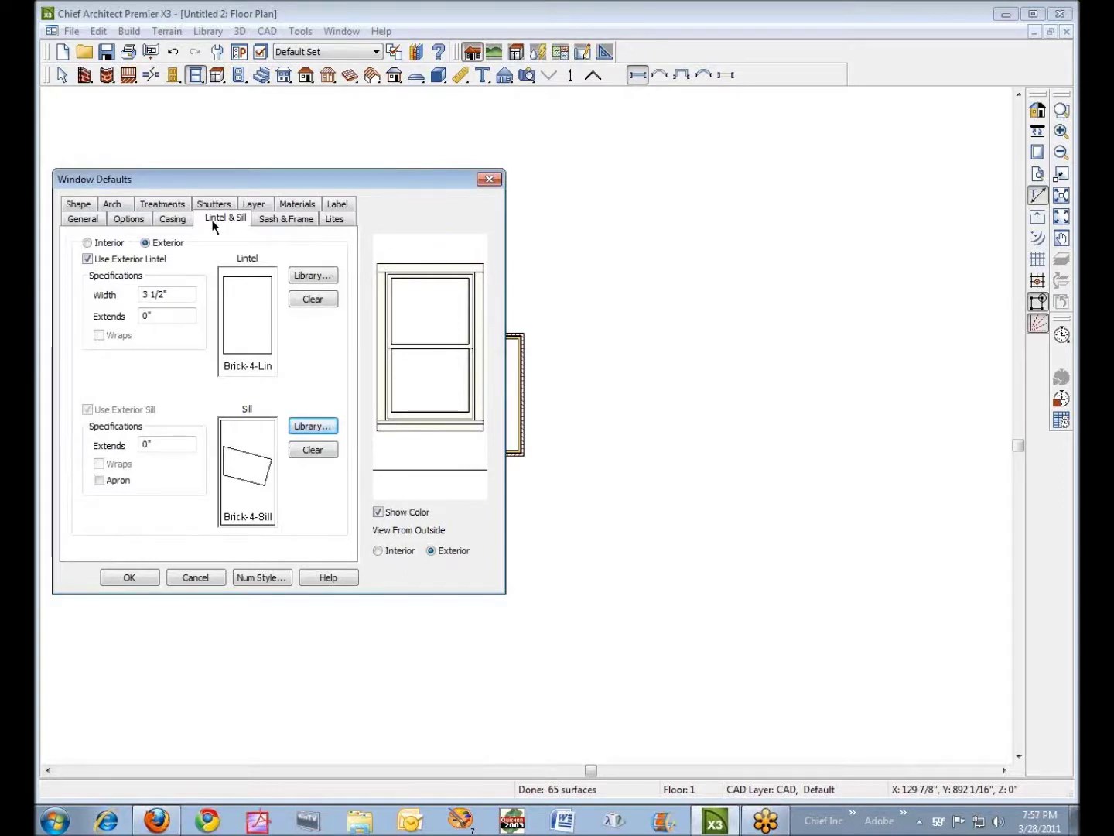
pyautogui.click(172, 220)
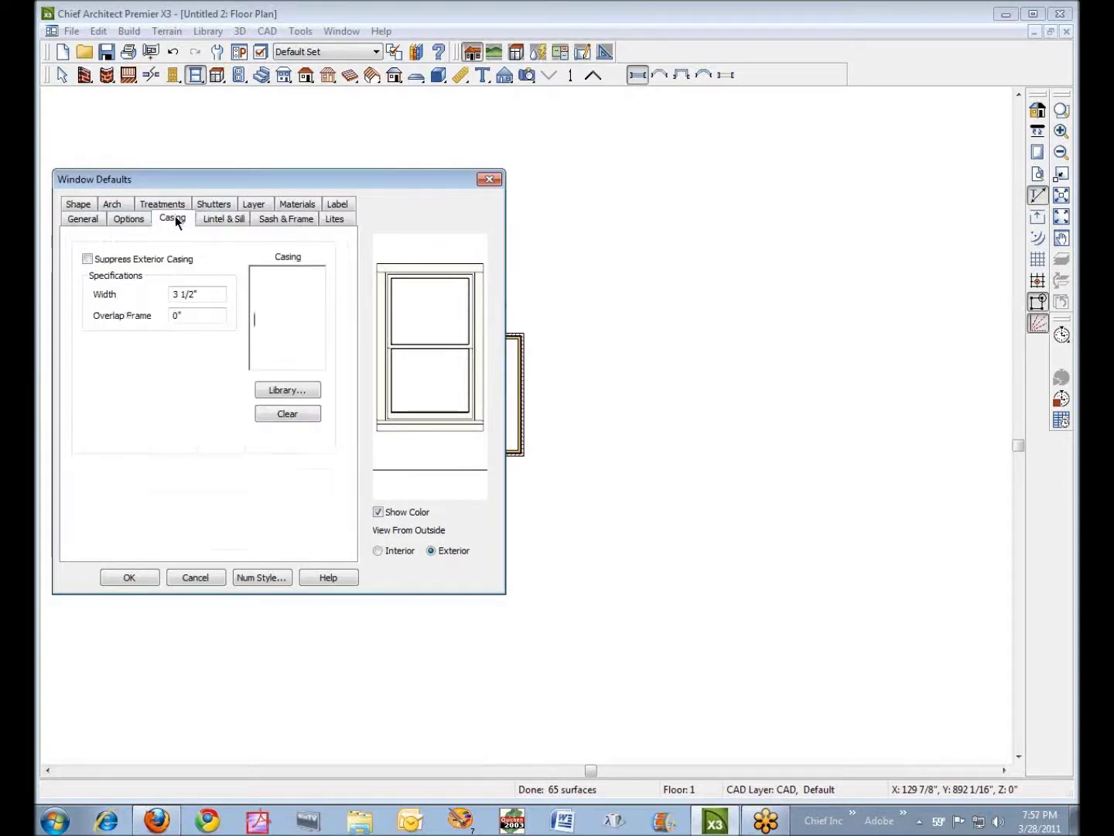
# - Suppress the exterior window casing and set the lintel width to 8"
pyautogui.click(88, 260)
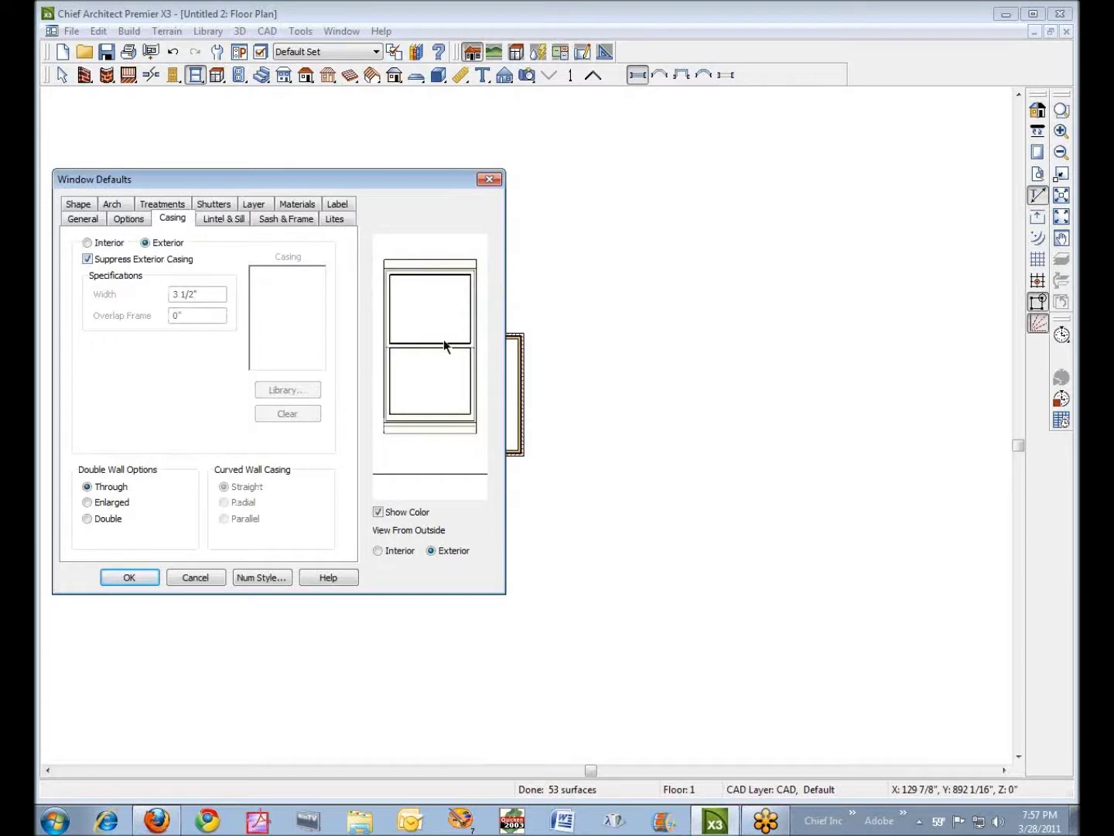
pyautogui.click(232, 221)
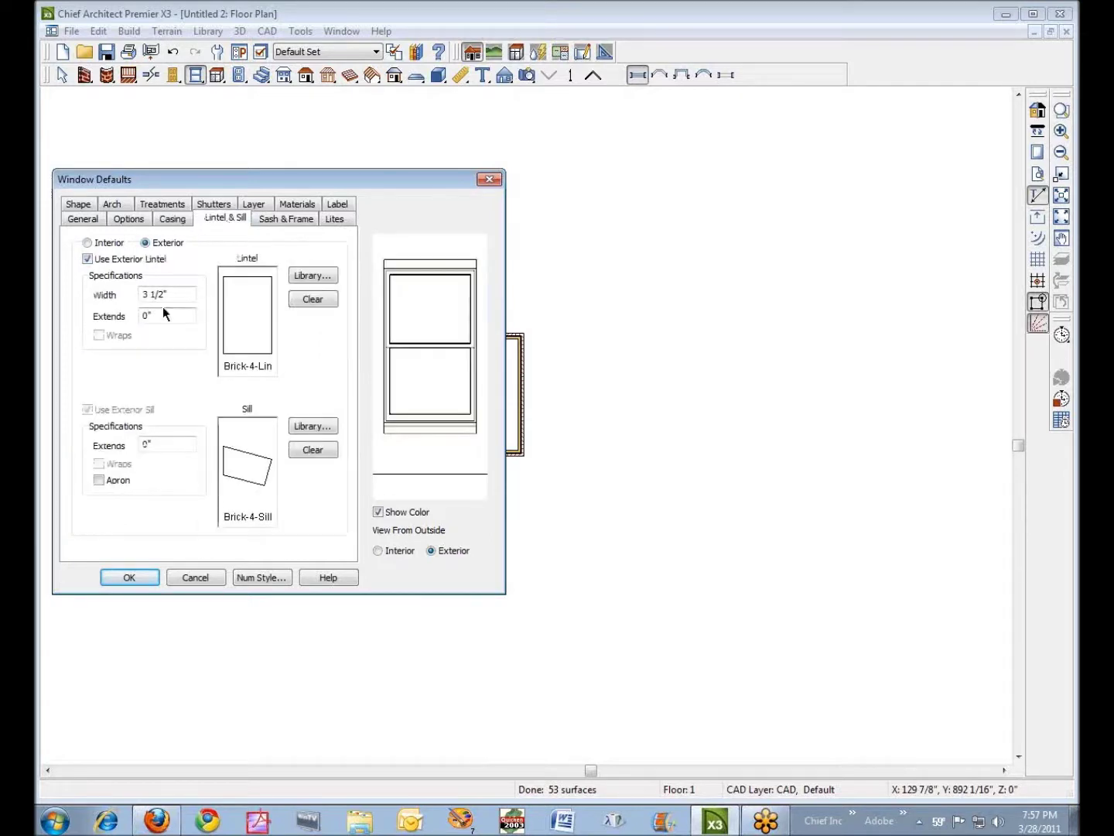
pyautogui.moveTo(179, 294); pyautogui.dragTo(131, 293)
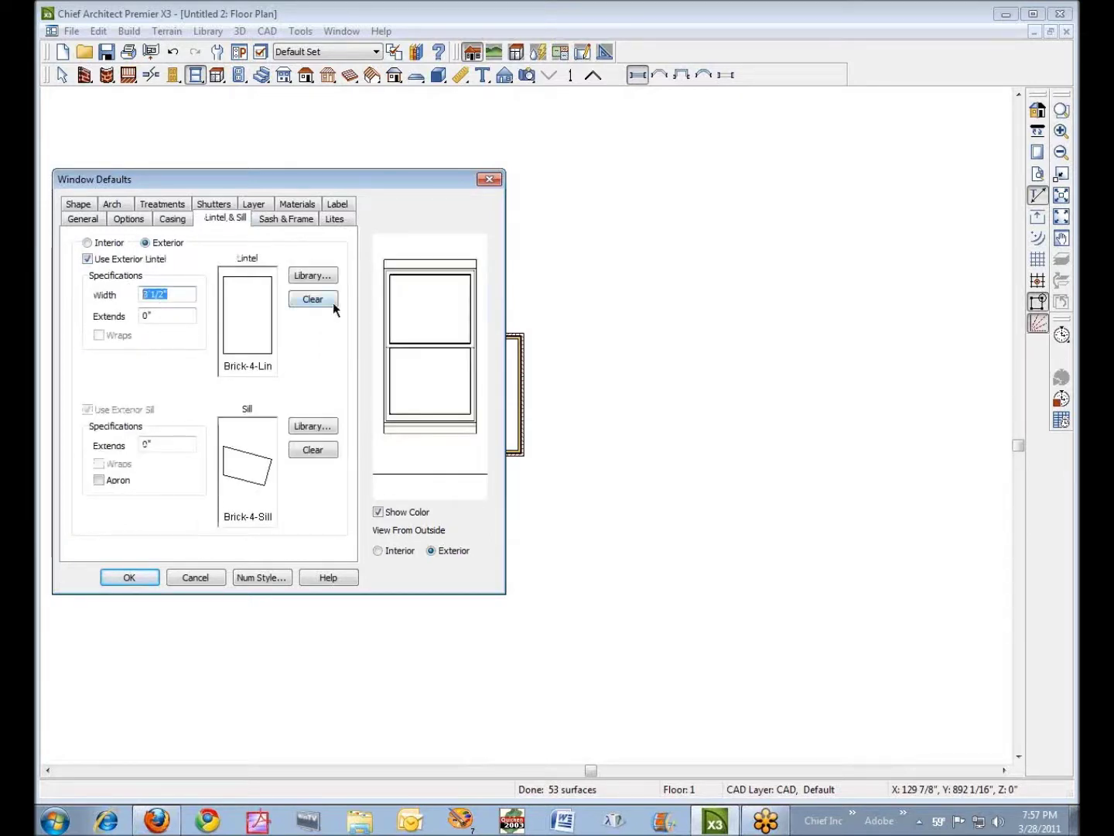
pyautogui.write('8')
pyautogui.press('Tab')
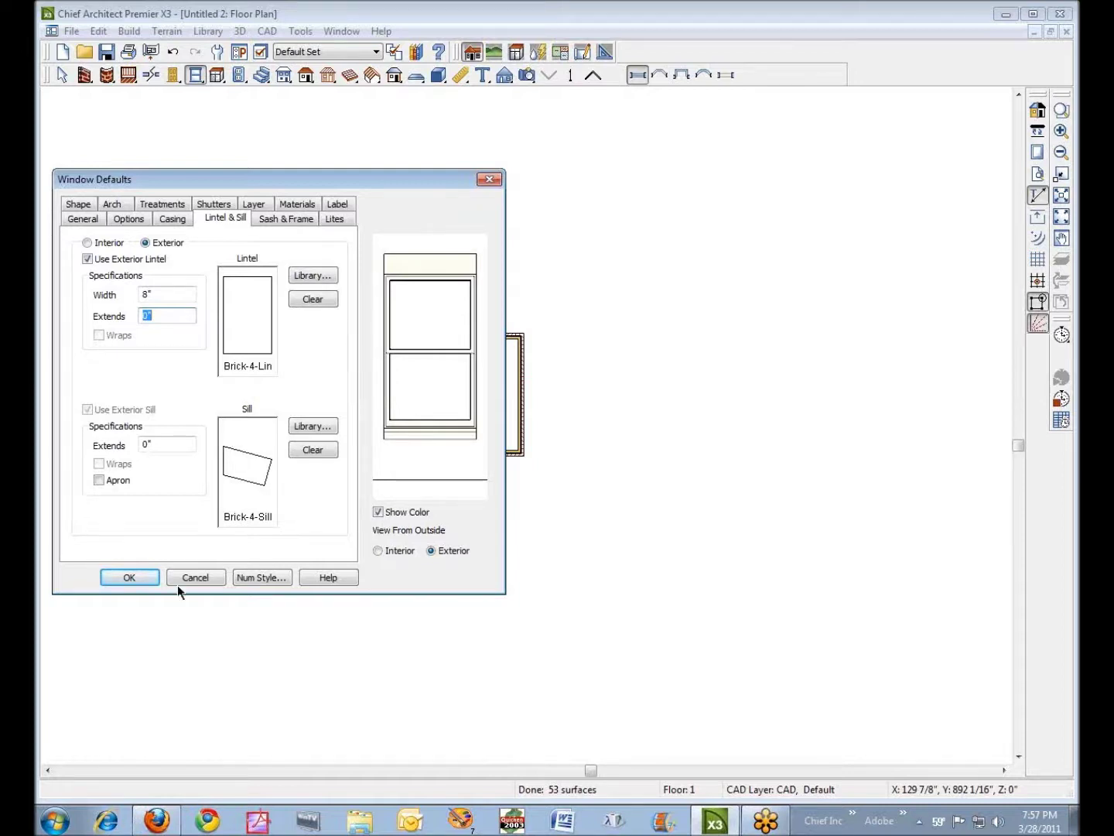
# - Apply the window defaults and place a Full Camera aimed at the brick building
pyautogui.click(130, 577)
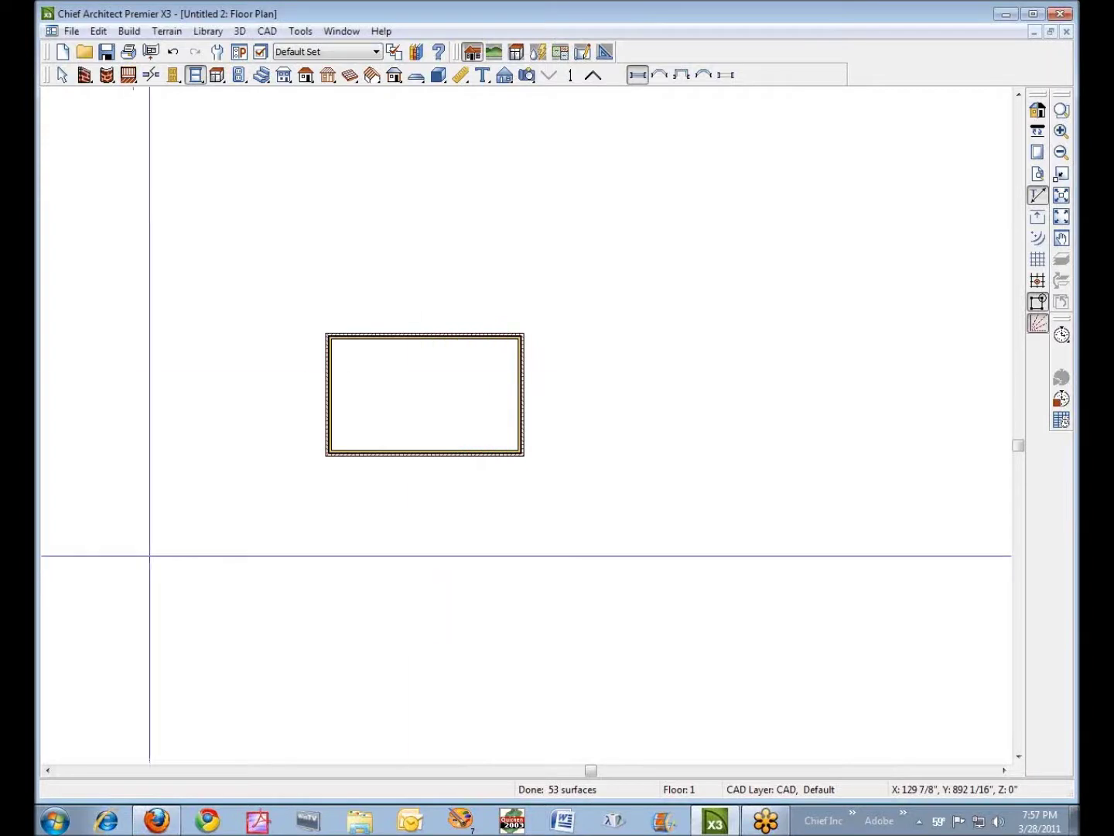
pyautogui.click(527, 75)
pyautogui.moveTo(602, 209); pyautogui.dragTo(513, 318)
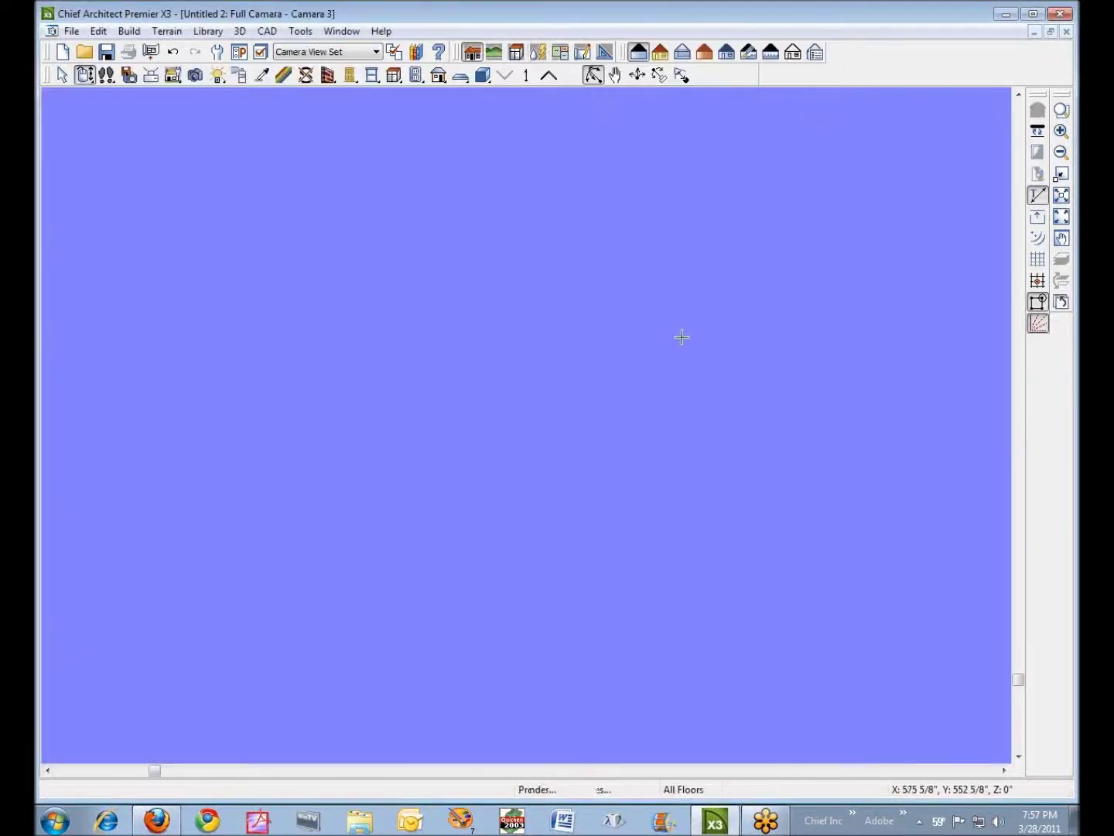
# - Inspect the brick wall's material definition without changes, then close the camera view
pyautogui.click(284, 75)
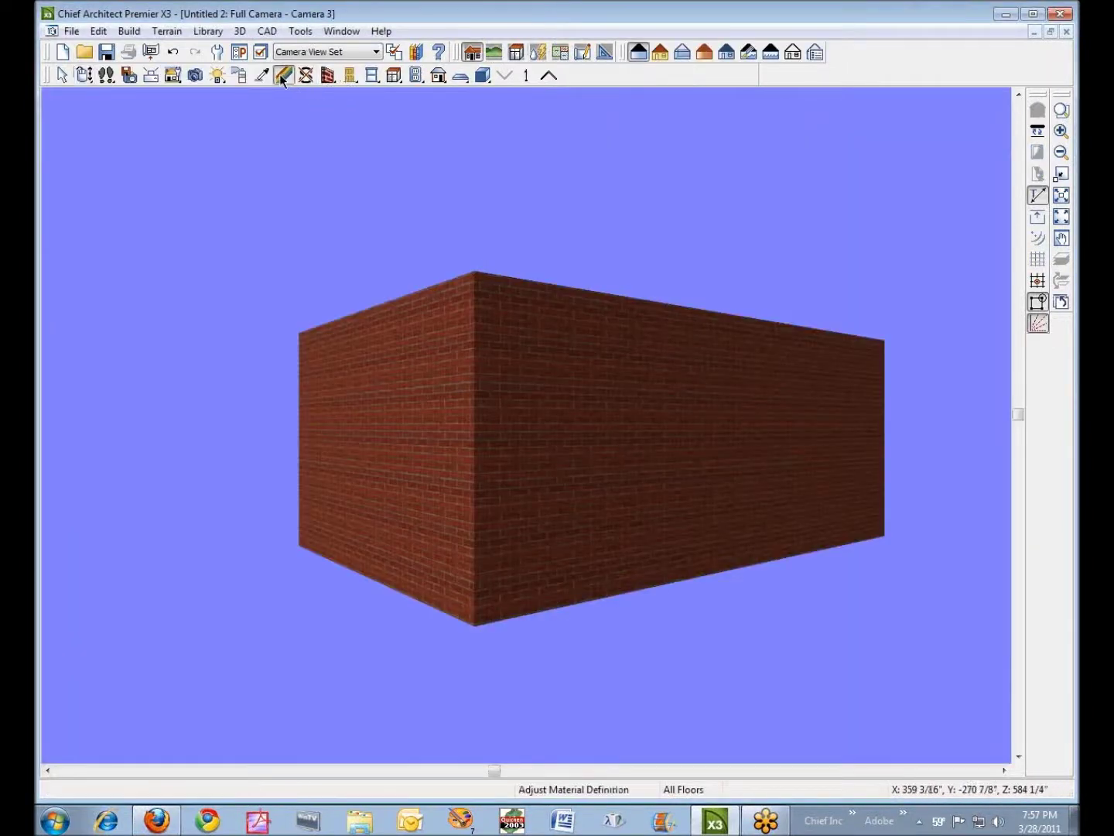
pyautogui.click(420, 387)
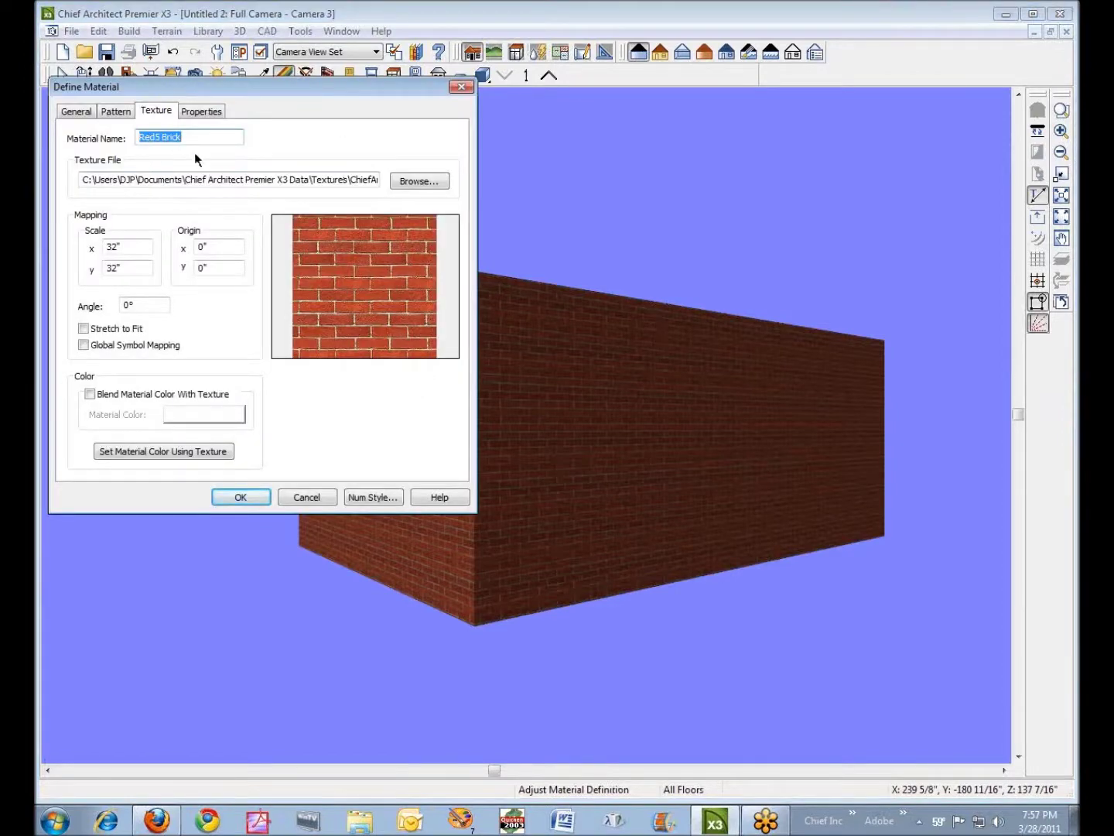
pyautogui.click(306, 497)
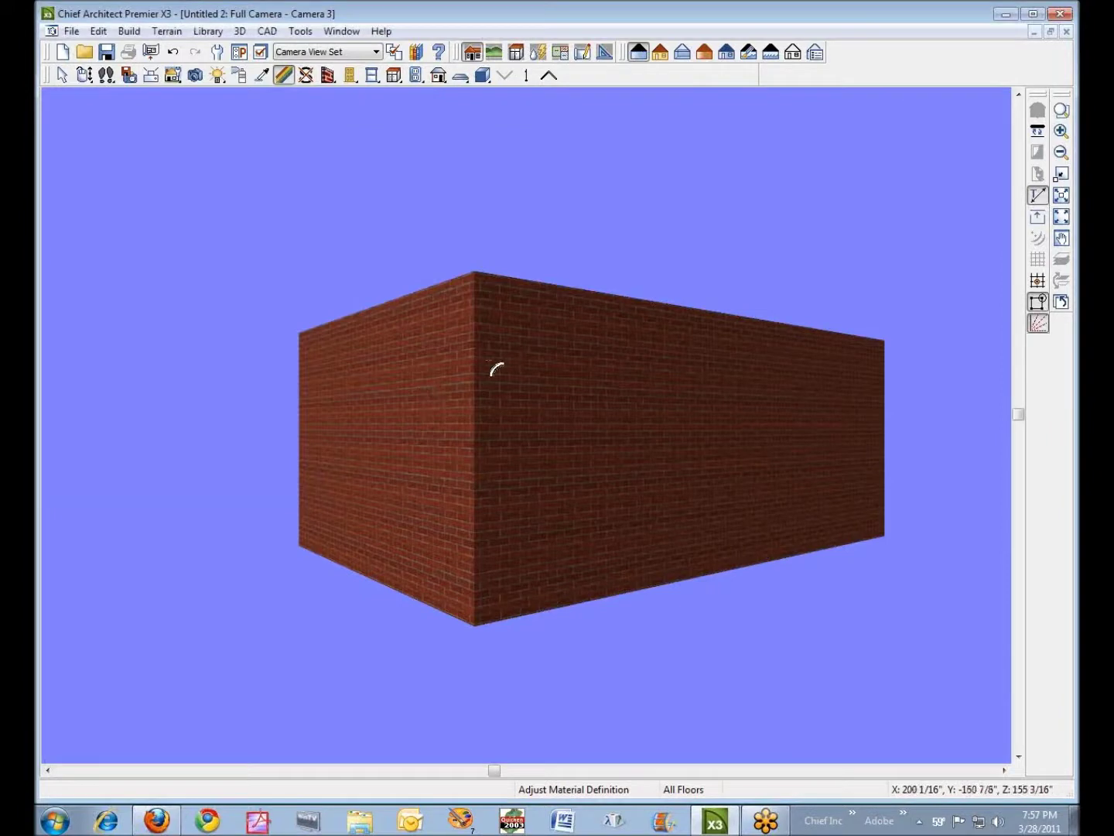
pyautogui.click(1065, 31)
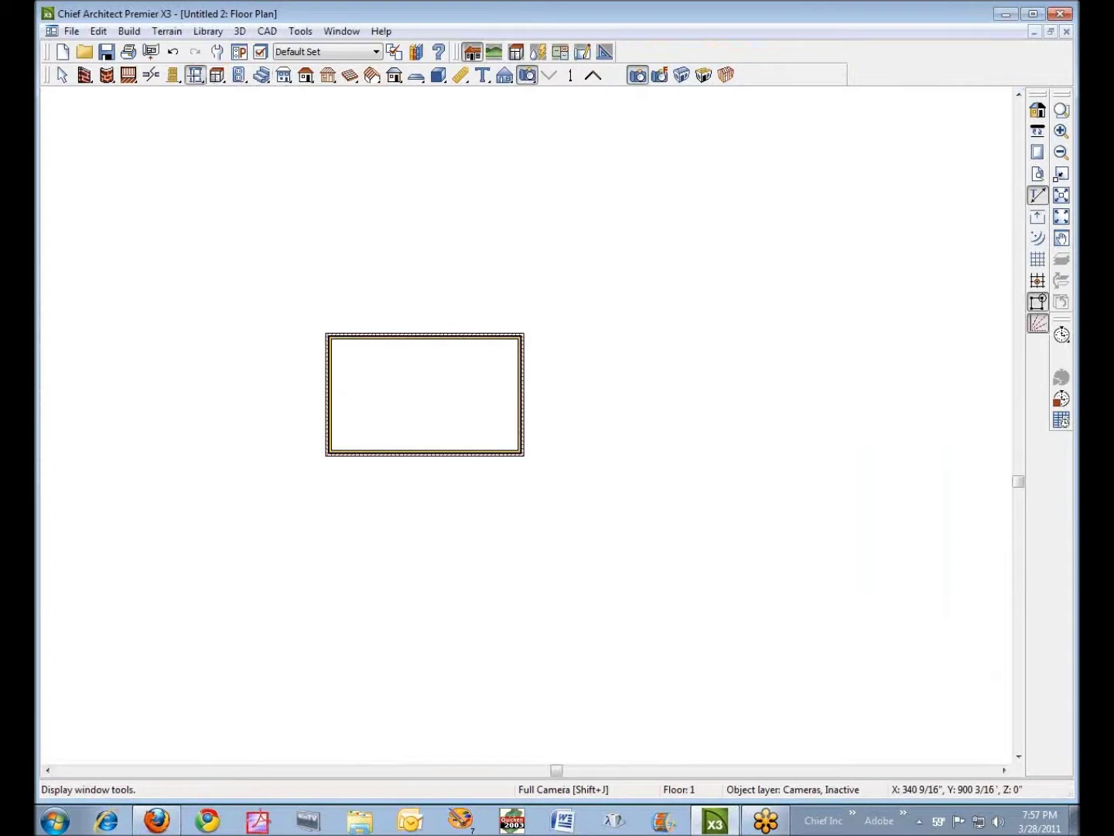
# - In the window materials list, select the exterior sill molding material to replace Color - Bone
pyautogui.click(300, 113)
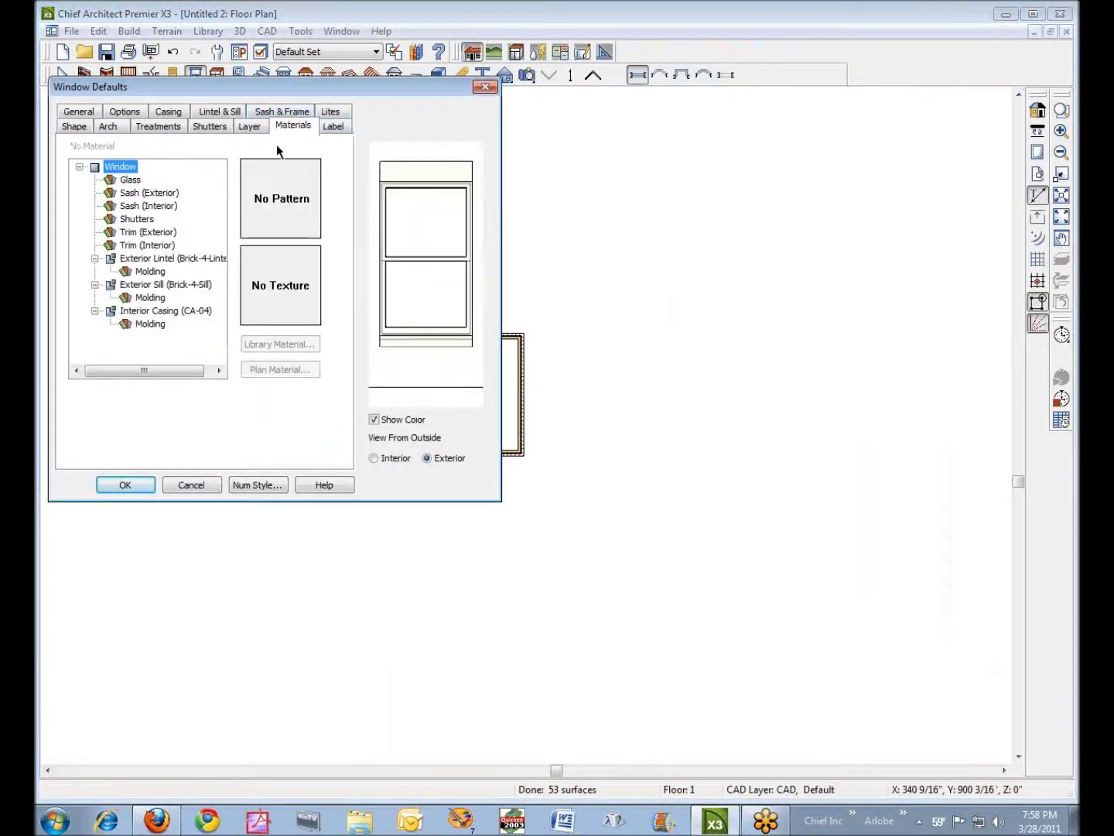
pyautogui.click(150, 272)
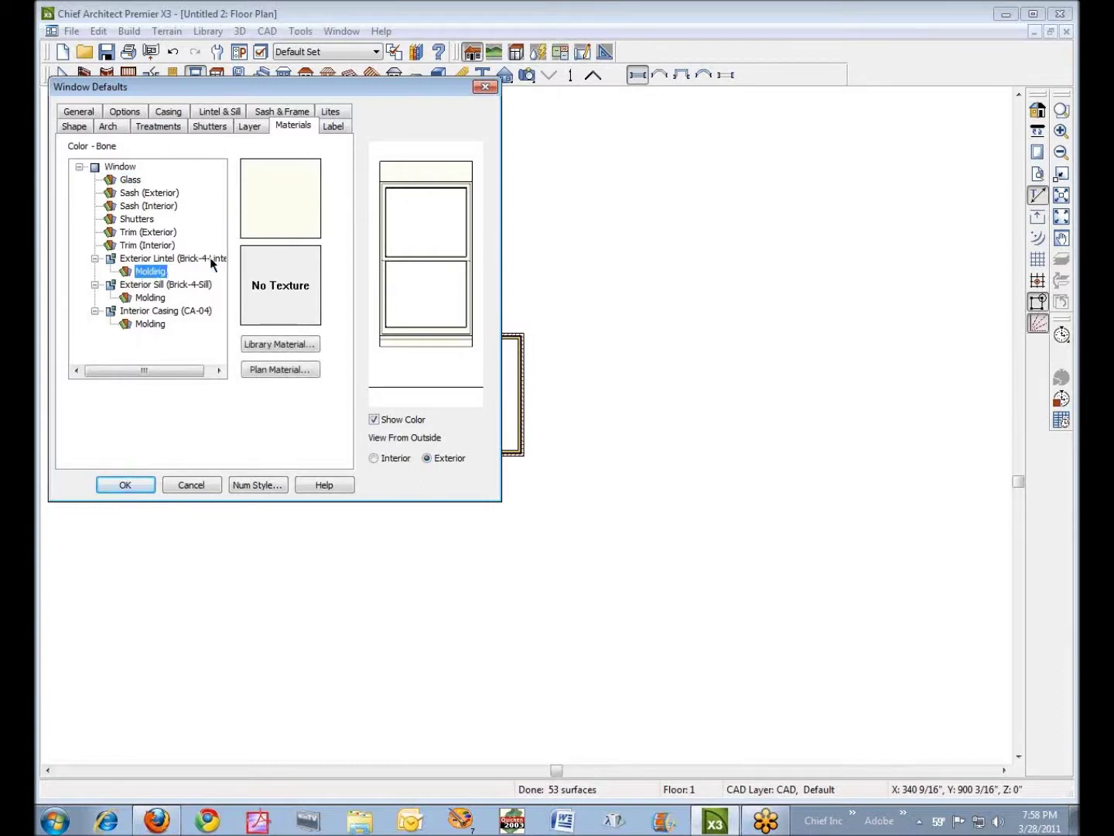
pyautogui.moveTo(166, 366); pyautogui.dragTo(193, 372)
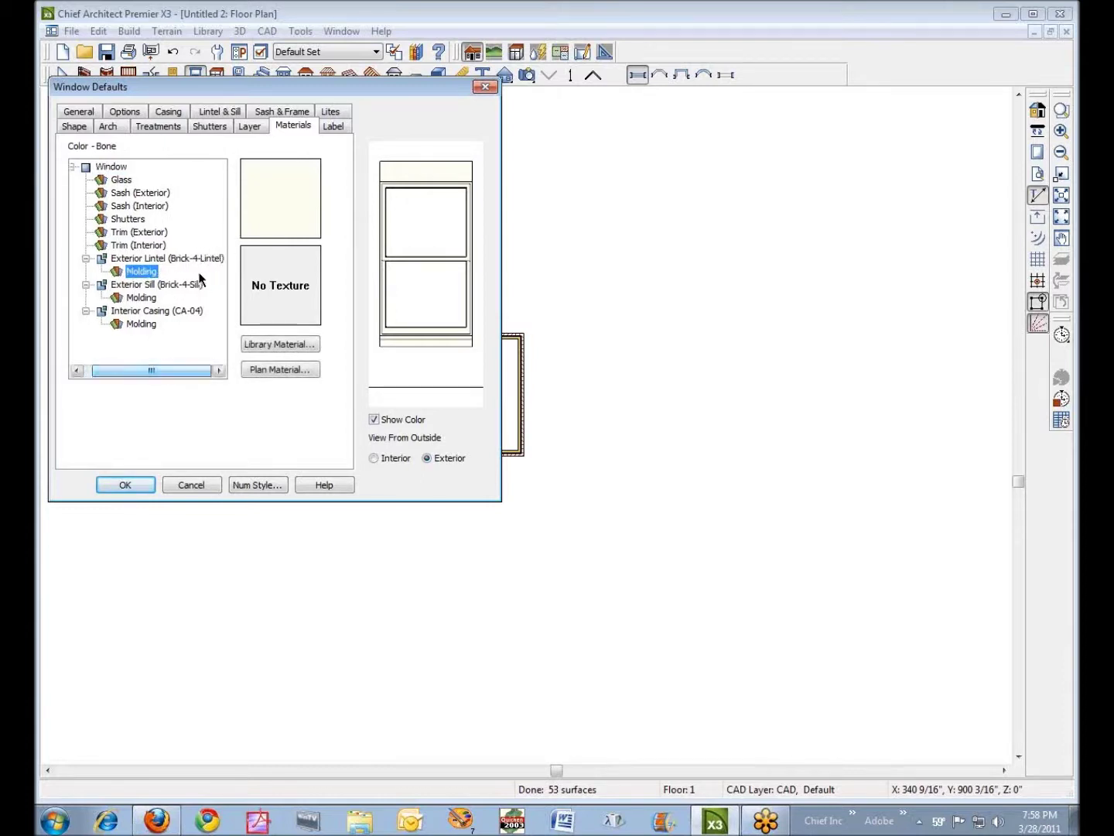
pyautogui.click(146, 298)
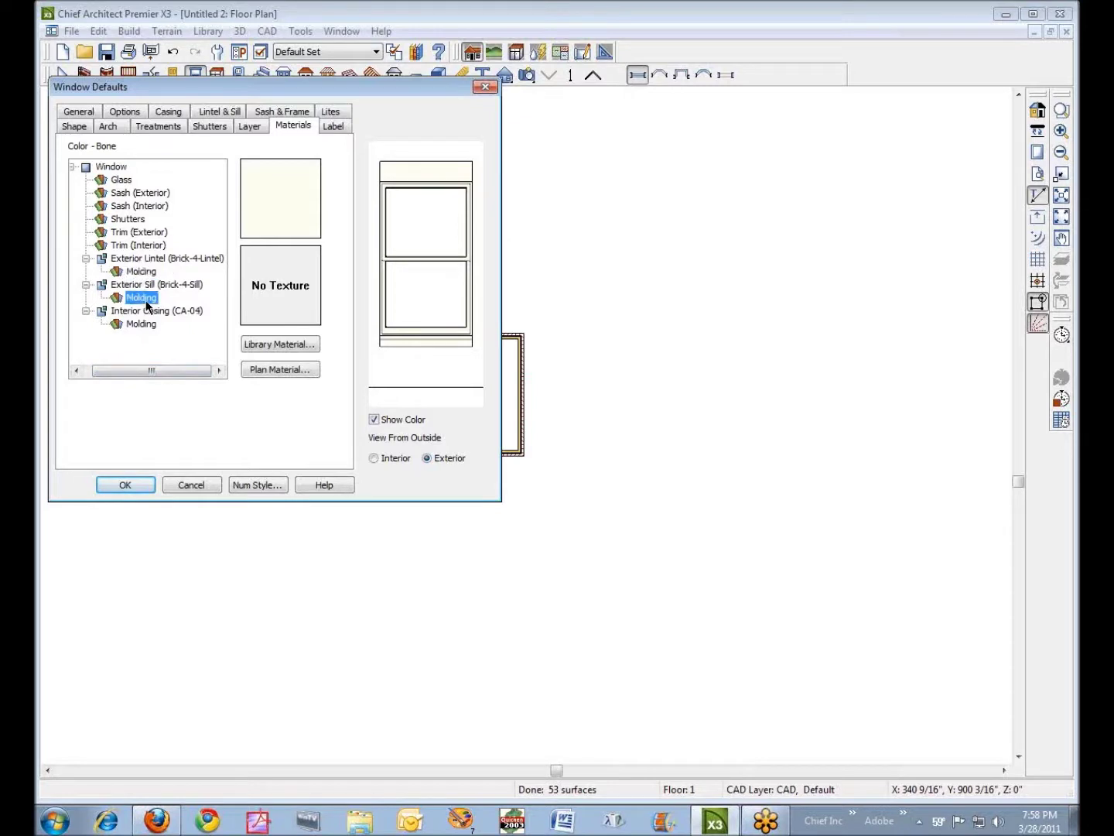
pyautogui.click(273, 344)
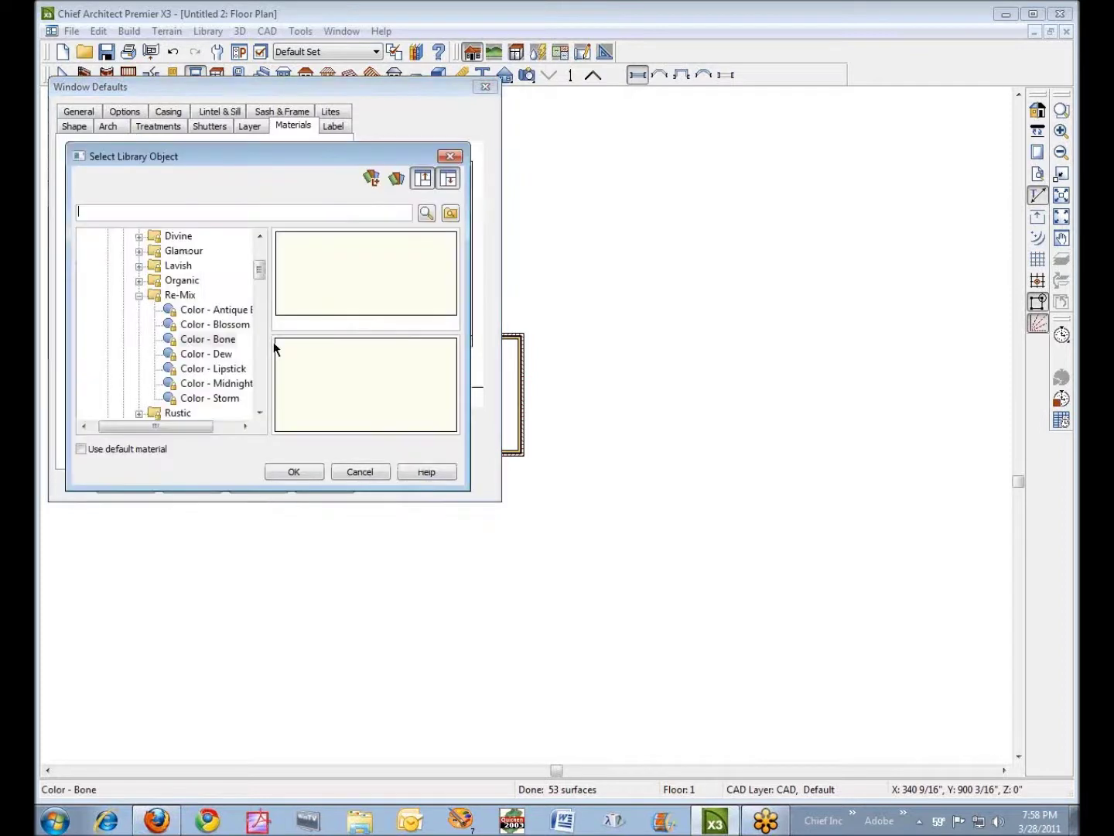
# - Assign Red5 Course Brick from Masonry & Stone > Brick > Natural Brick to the sill molding
pyautogui.click(138, 295)
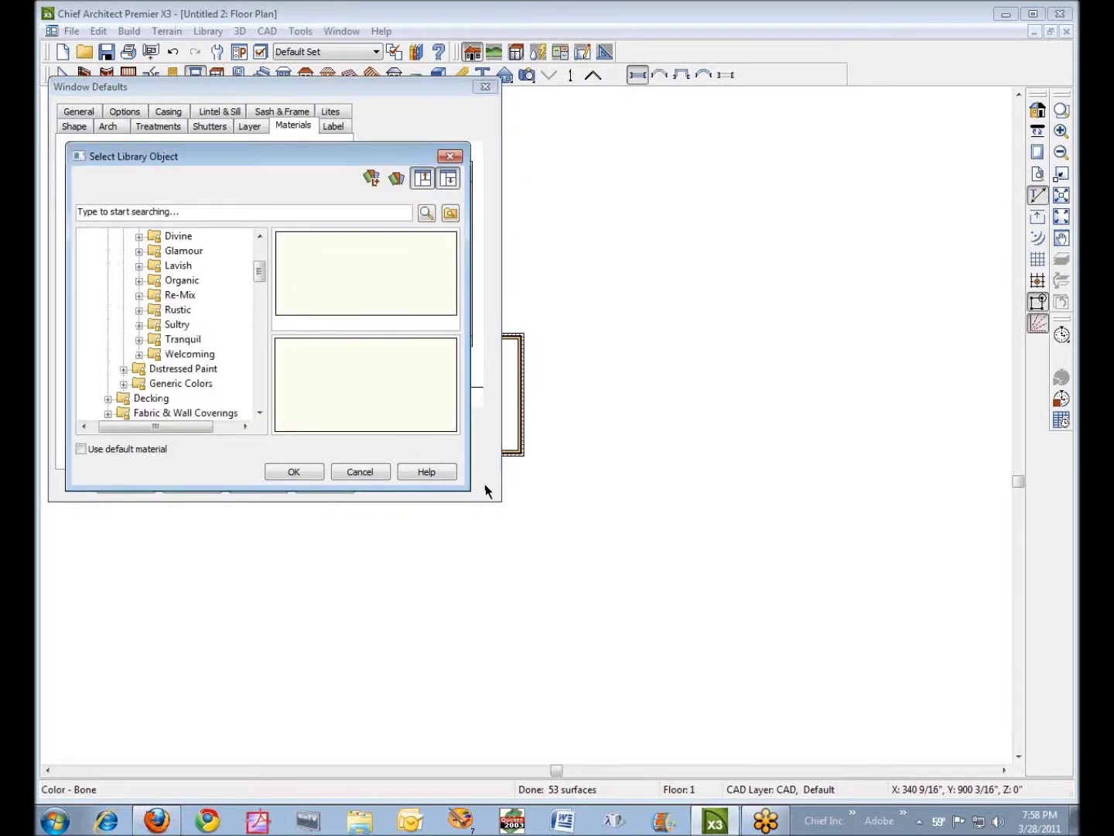
pyautogui.moveTo(472, 493); pyautogui.dragTo(798, 748)
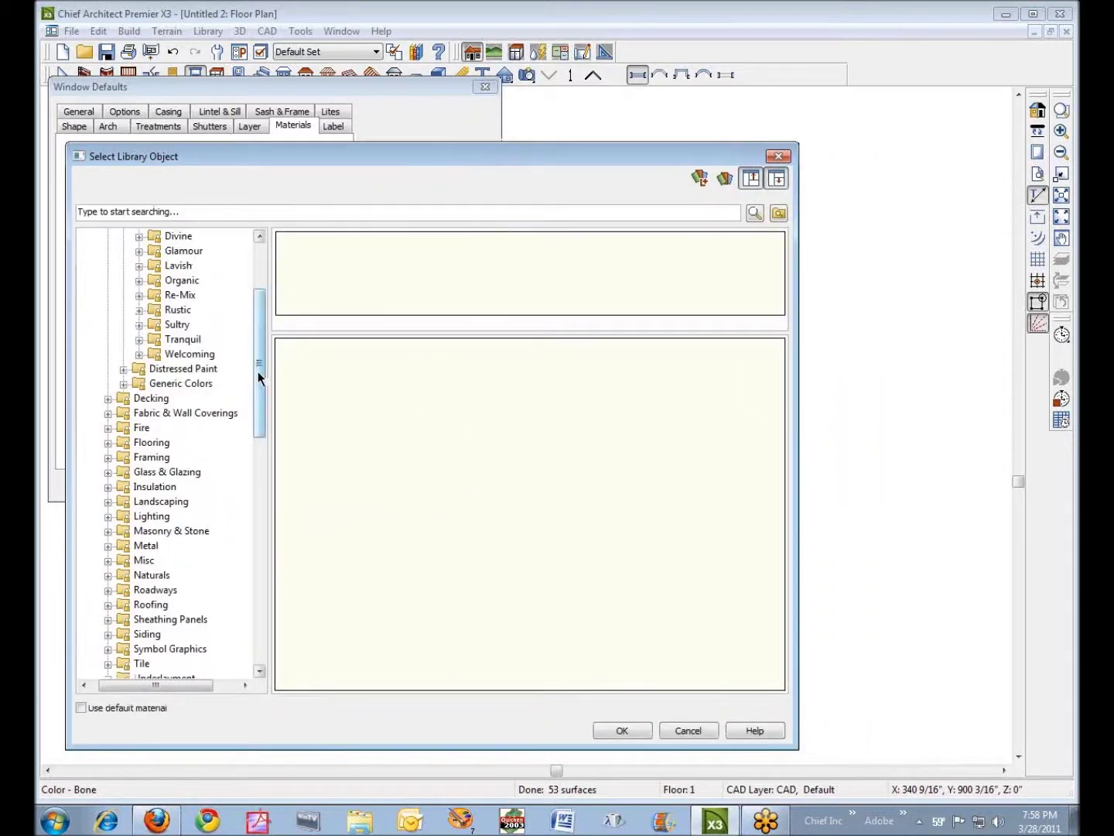
pyautogui.moveTo(258, 371); pyautogui.dragTo(264, 311)
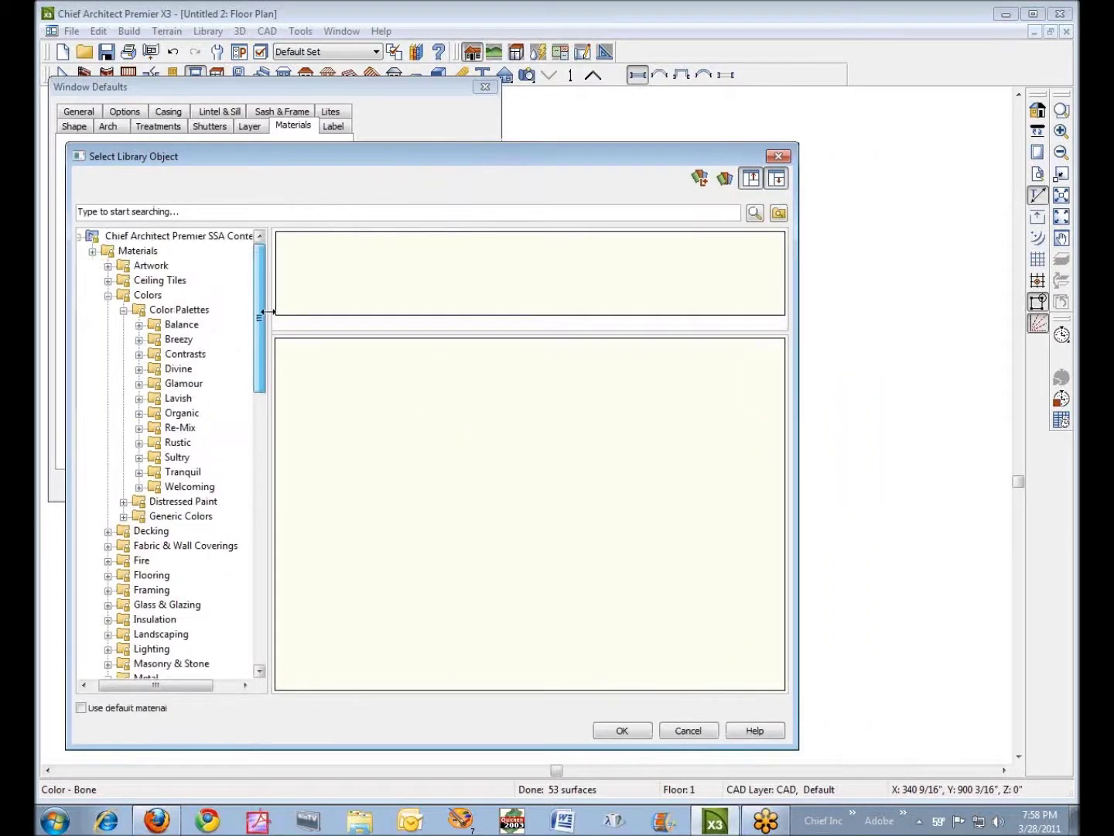
pyautogui.click(108, 295)
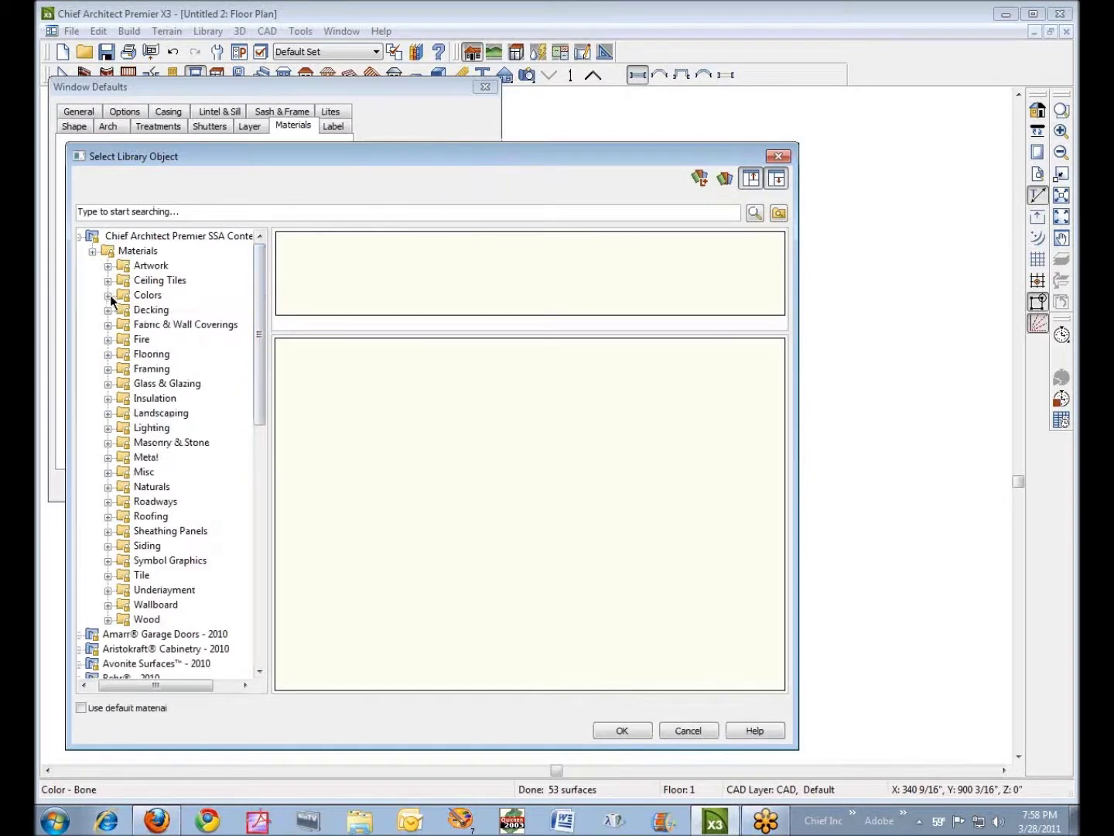
pyautogui.click(107, 443)
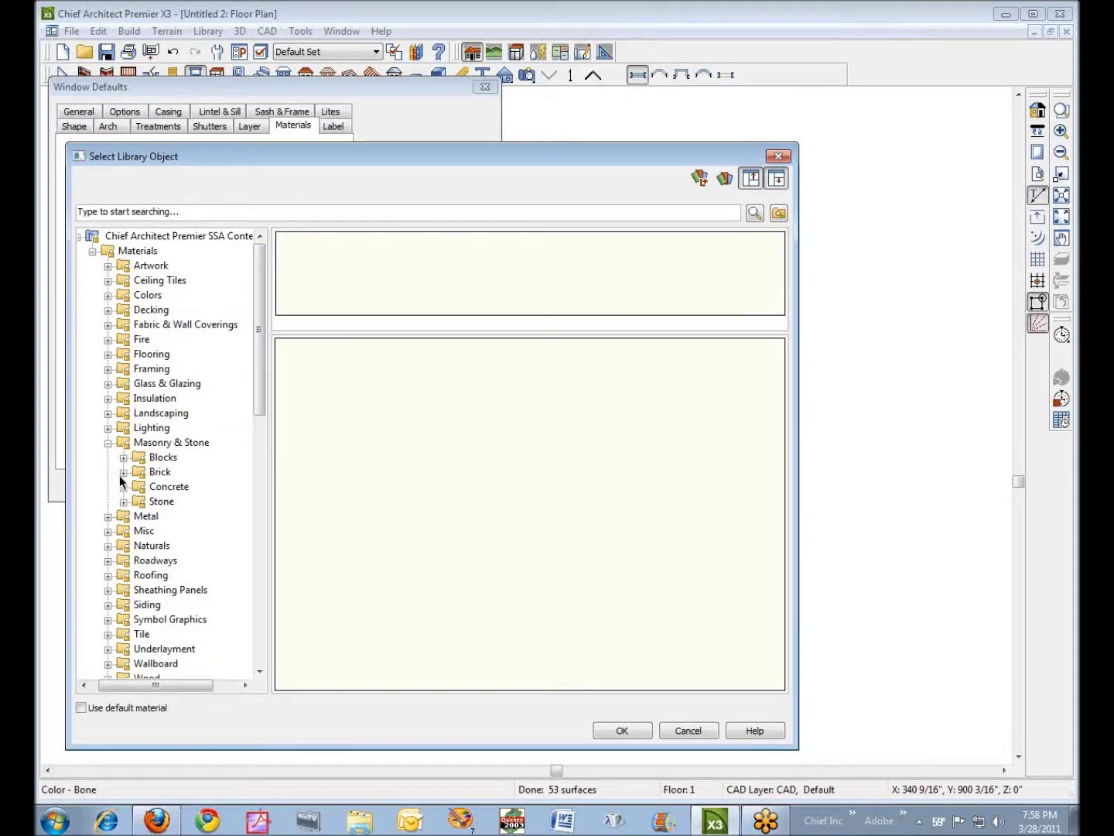
pyautogui.click(123, 473)
pyautogui.click(139, 487)
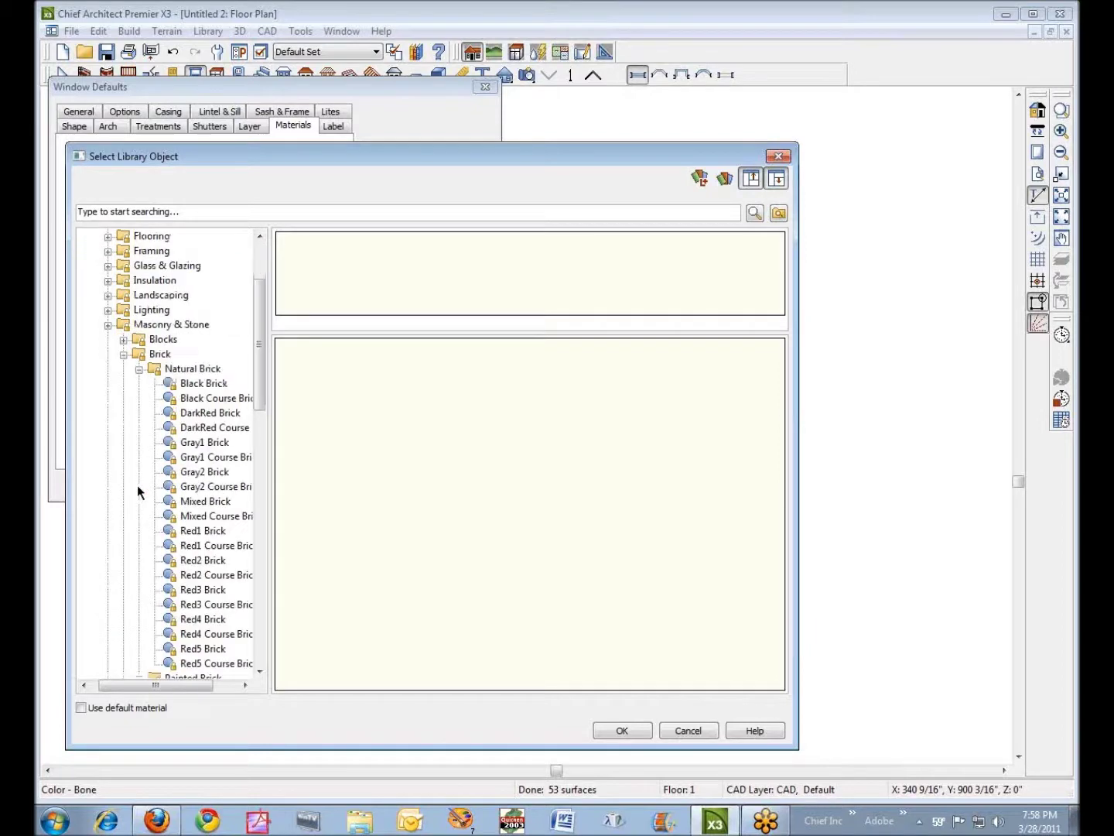
pyautogui.click(164, 369)
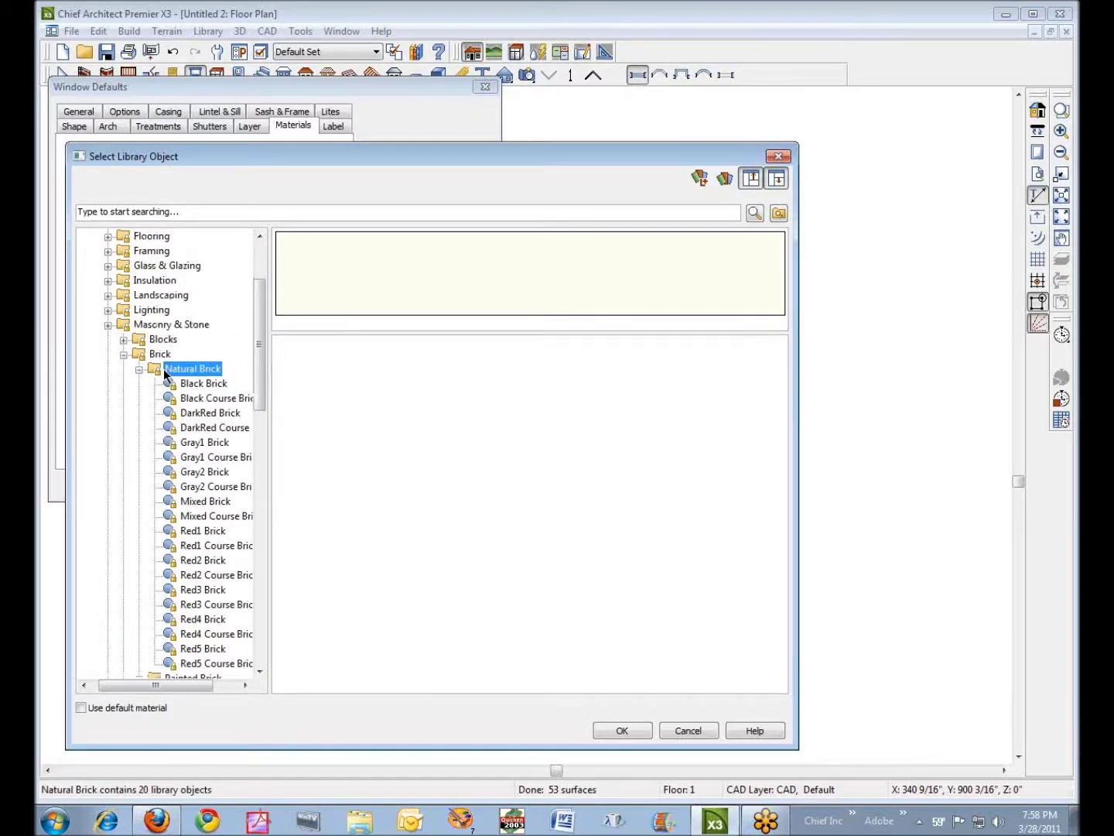
pyautogui.click(192, 663)
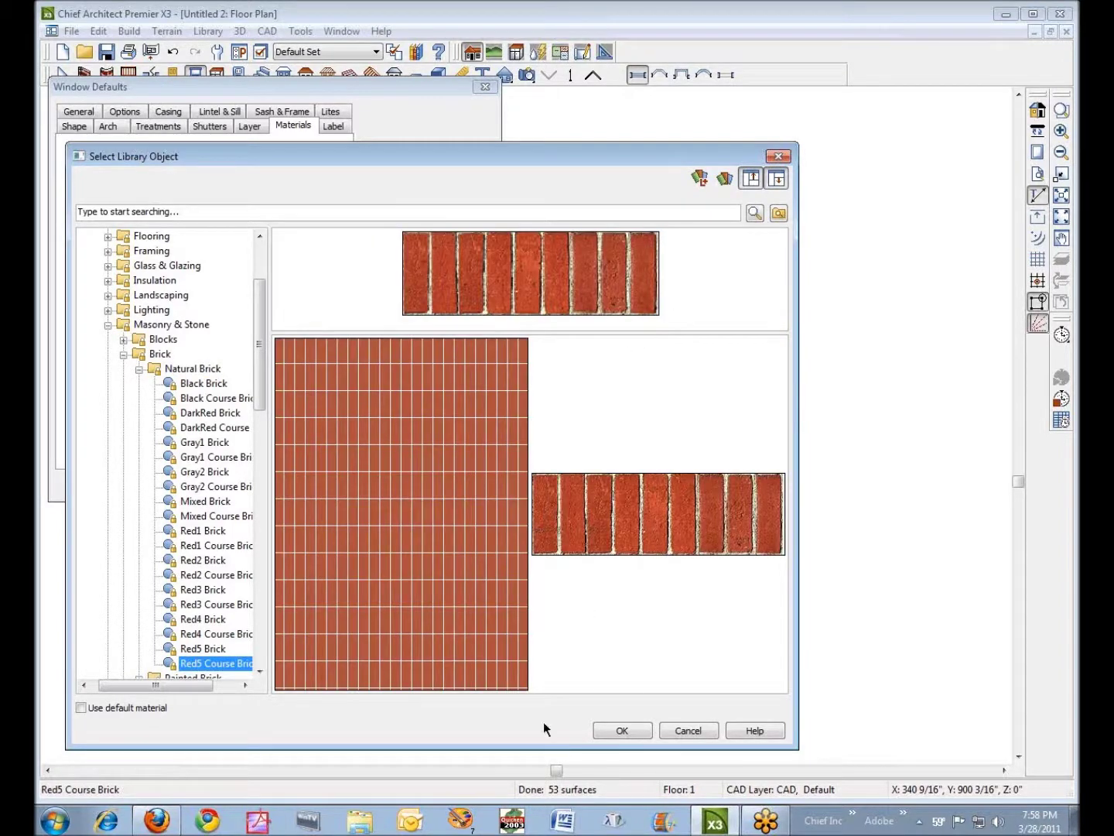
pyautogui.click(625, 736)
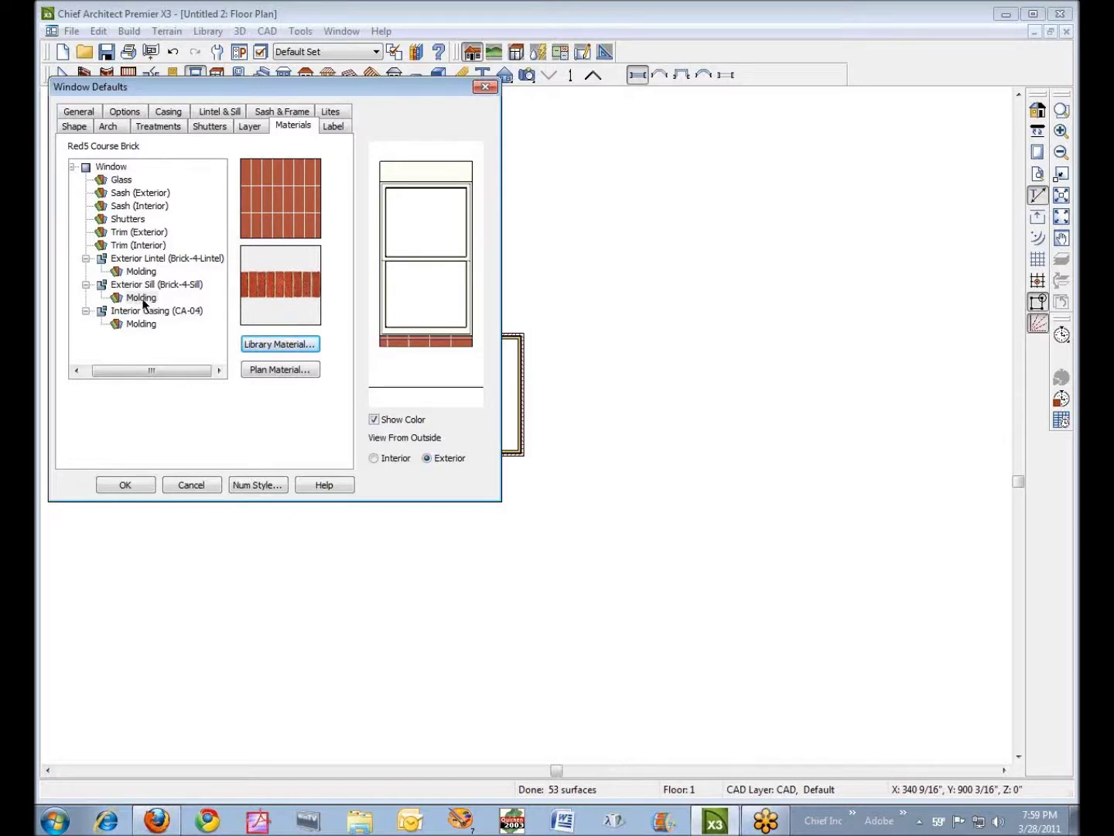
pyautogui.click(143, 271)
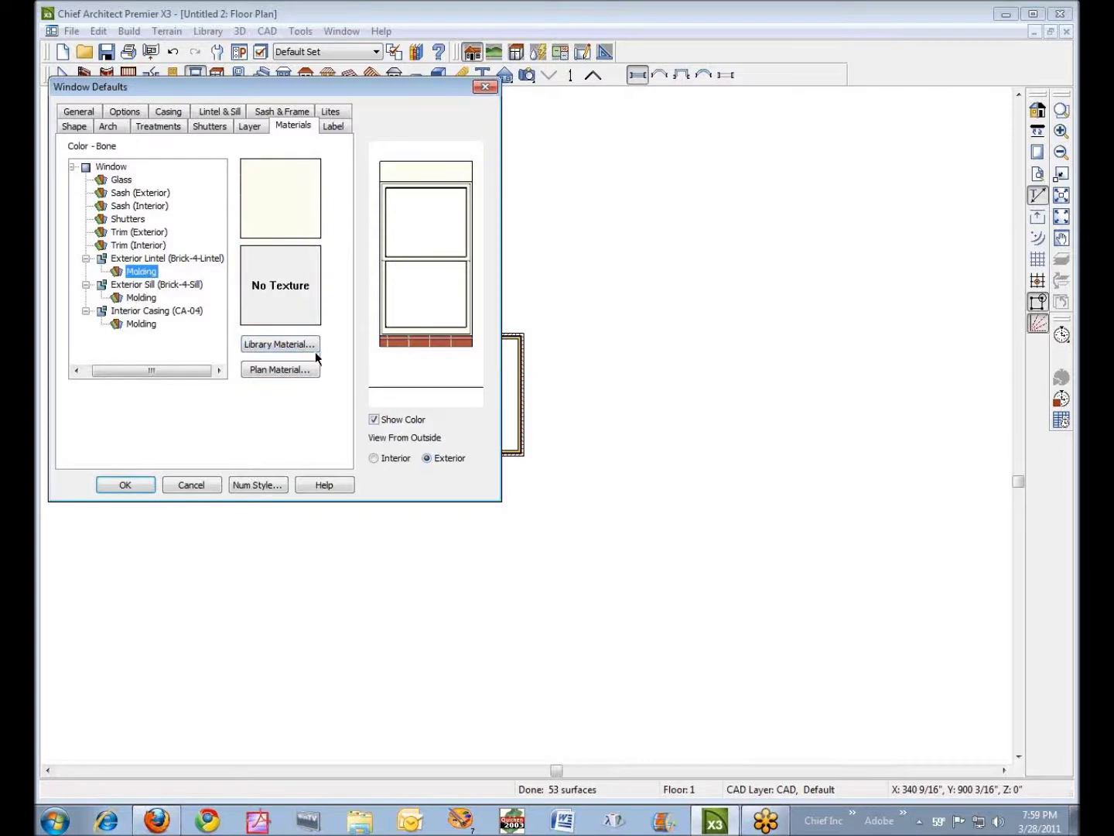
# - Apply Red5 Course Brick from the Plan Materials list to the exterior lintel molding
pyautogui.click(279, 369)
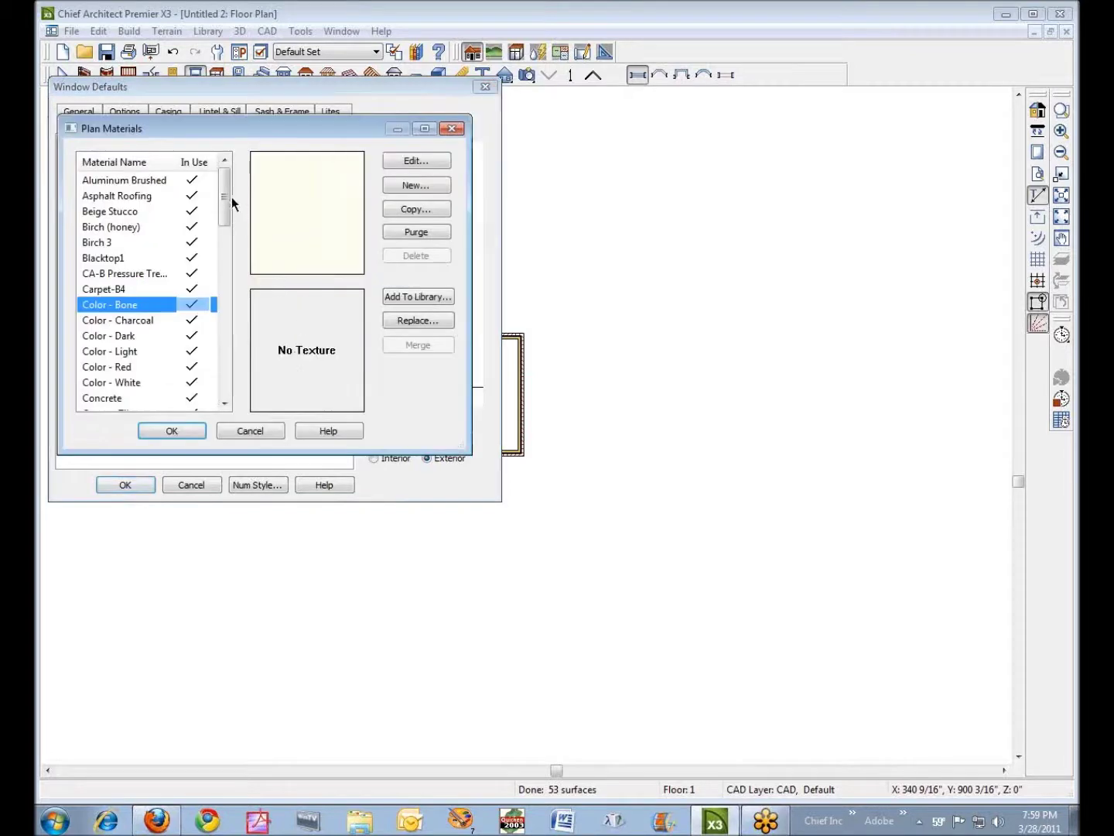
pyautogui.moveTo(225, 199); pyautogui.dragTo(228, 332)
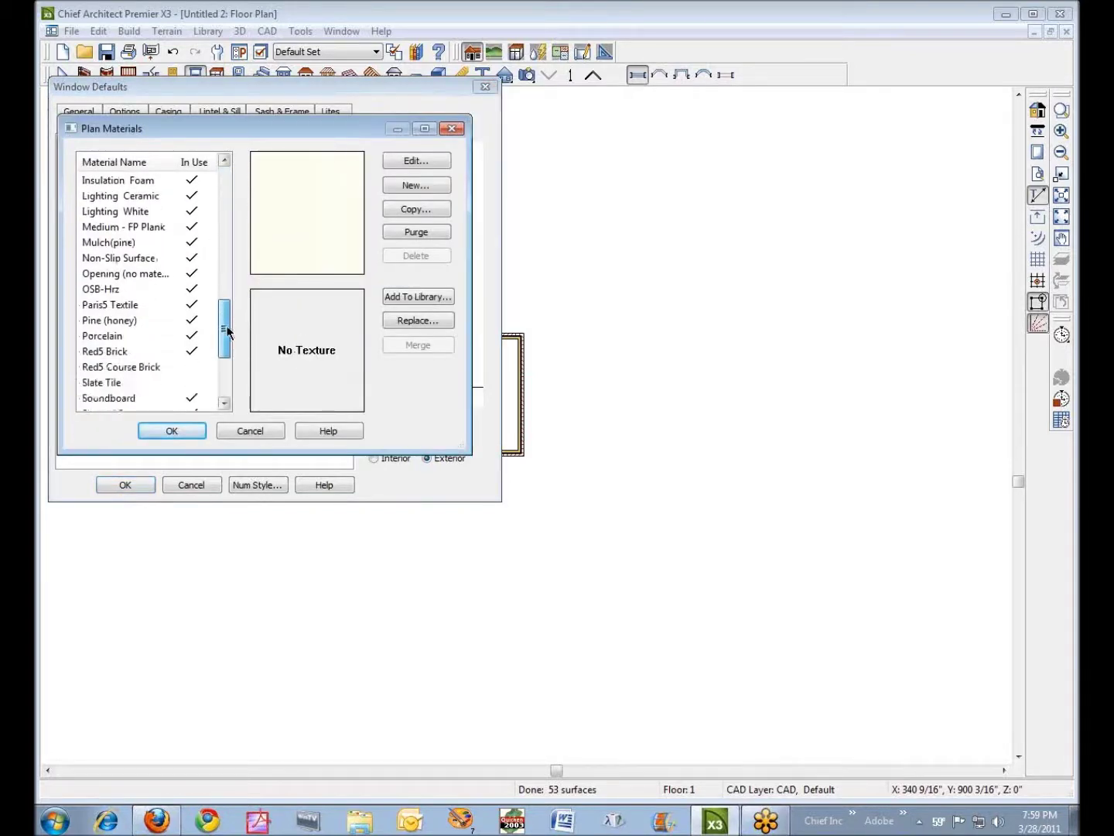
pyautogui.click(130, 368)
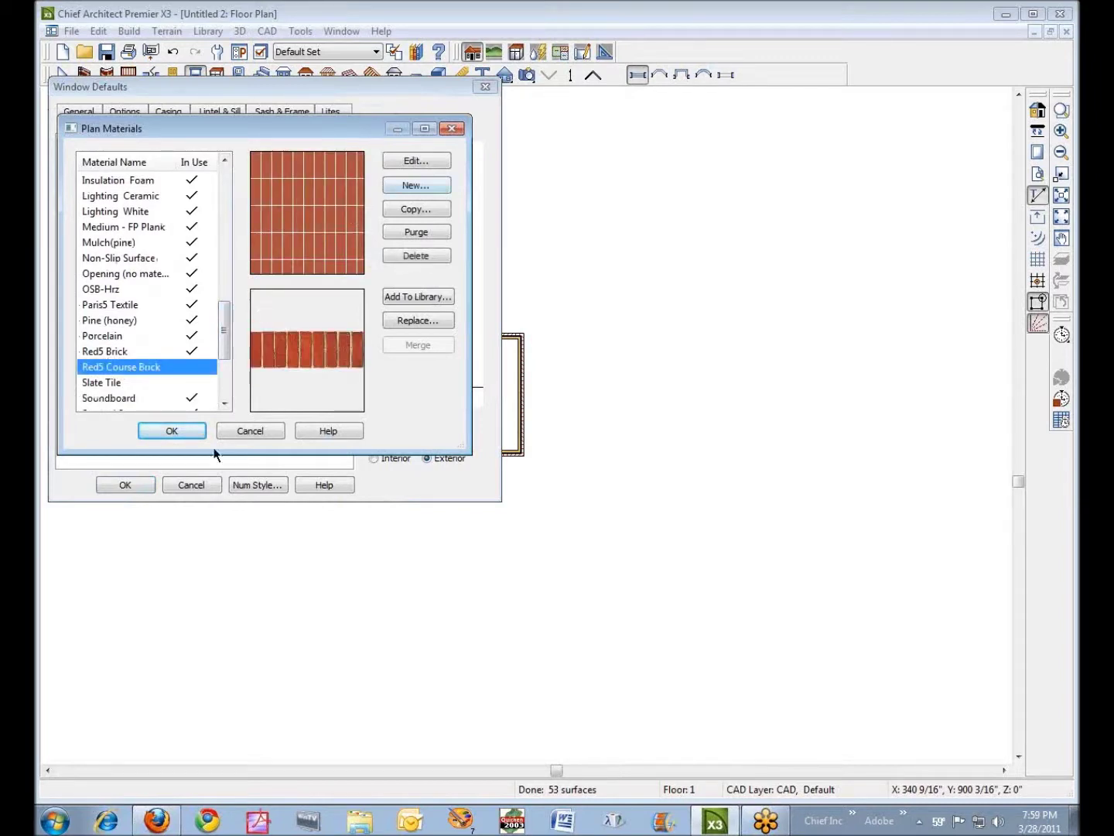
pyautogui.click(171, 431)
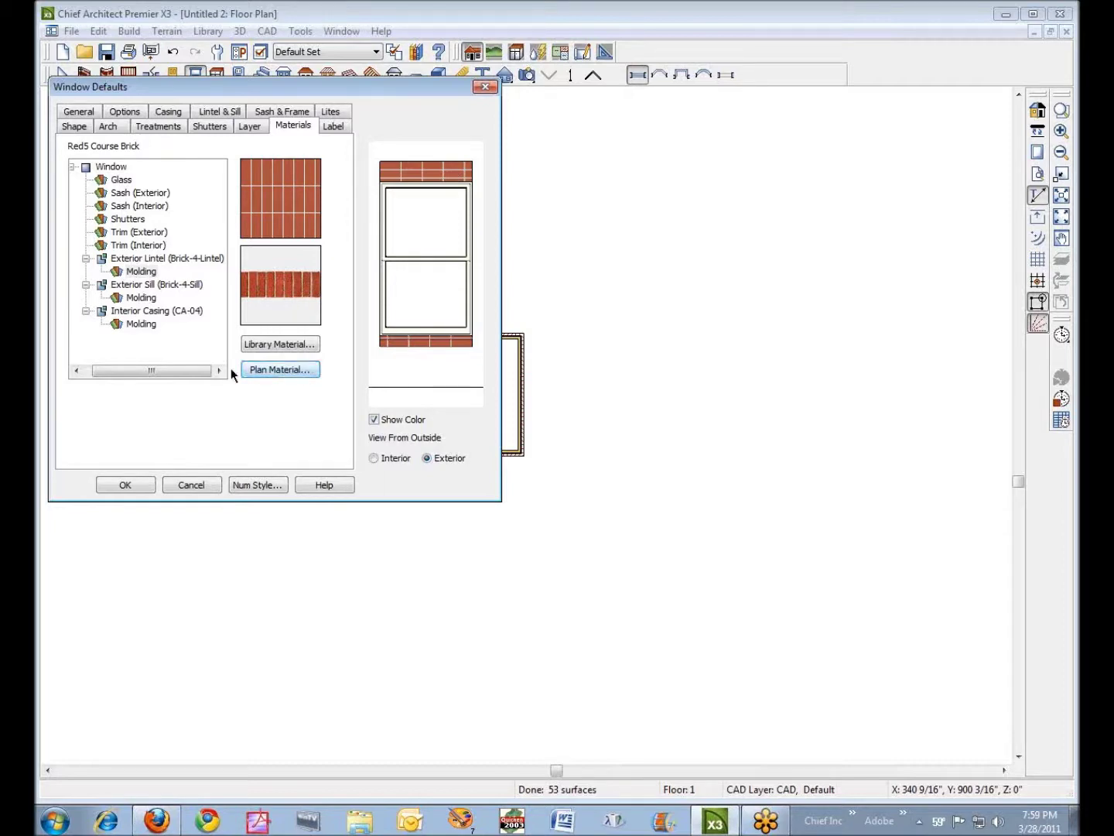
# - Edit Red5 Course Brick from Plan Materials and set its texture angle to 90°
pyautogui.click(283, 371)
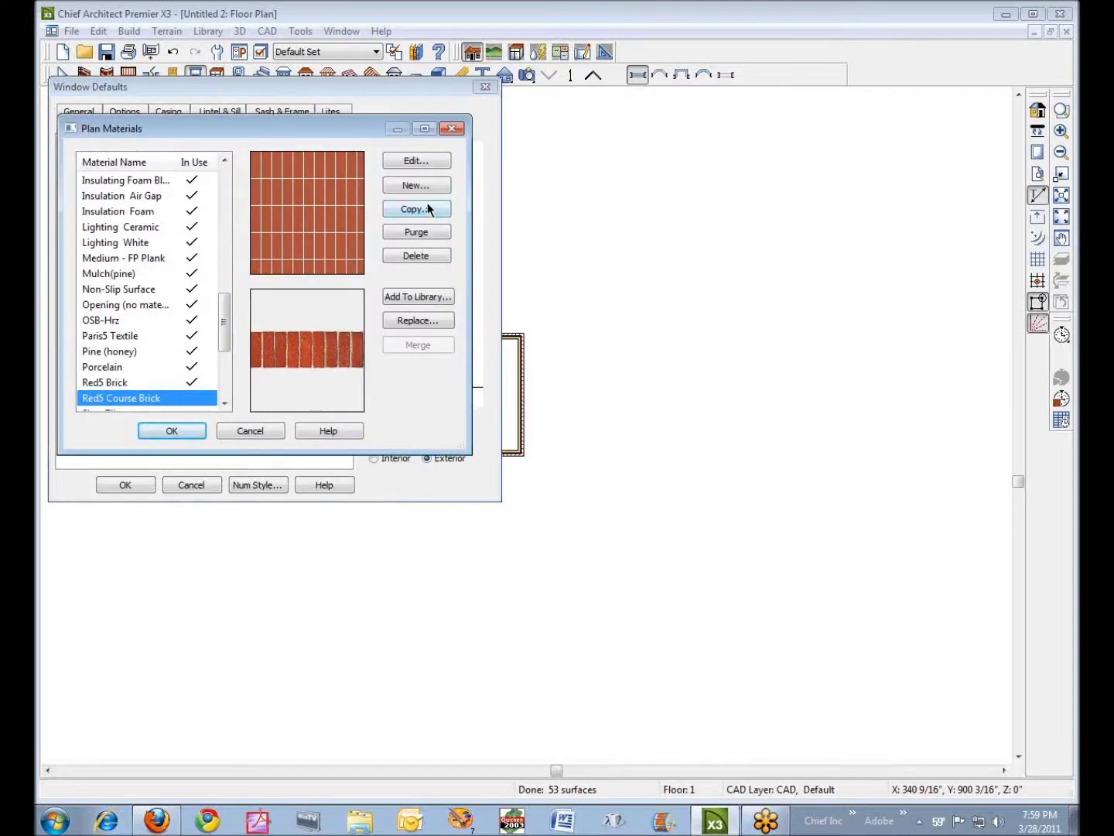
pyautogui.click(432, 163)
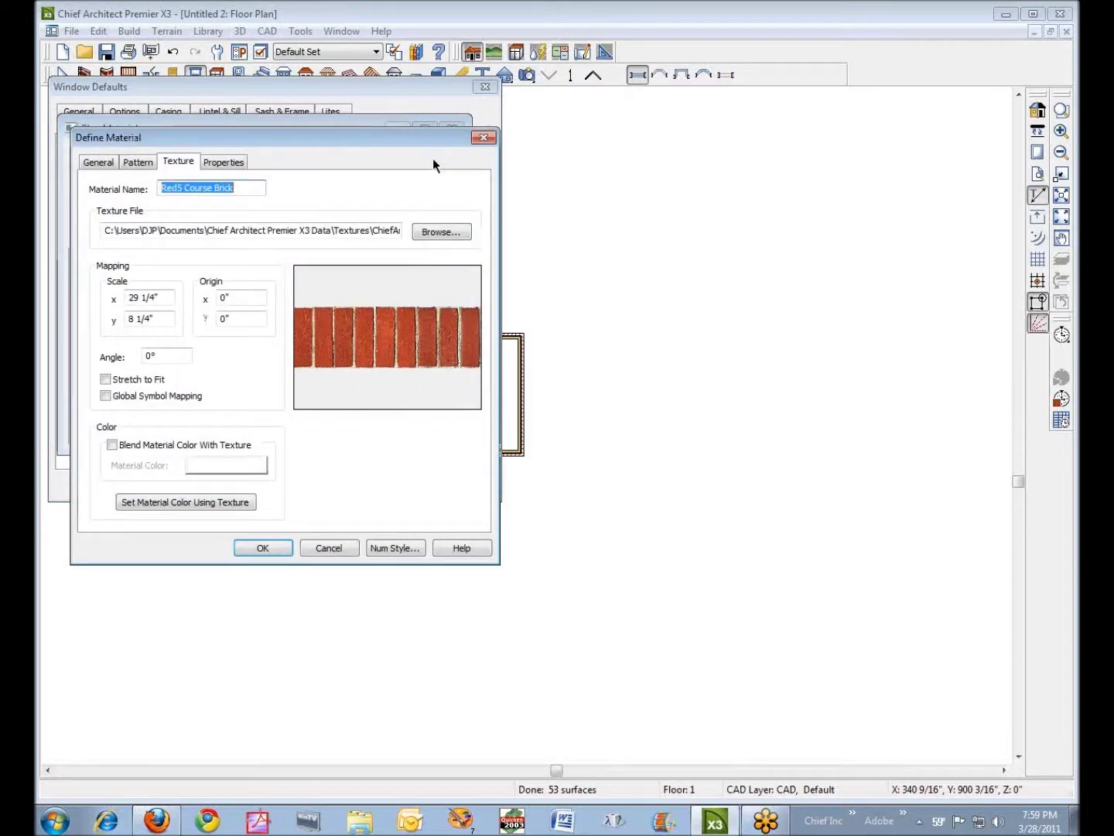
pyautogui.doubleClick(163, 356)
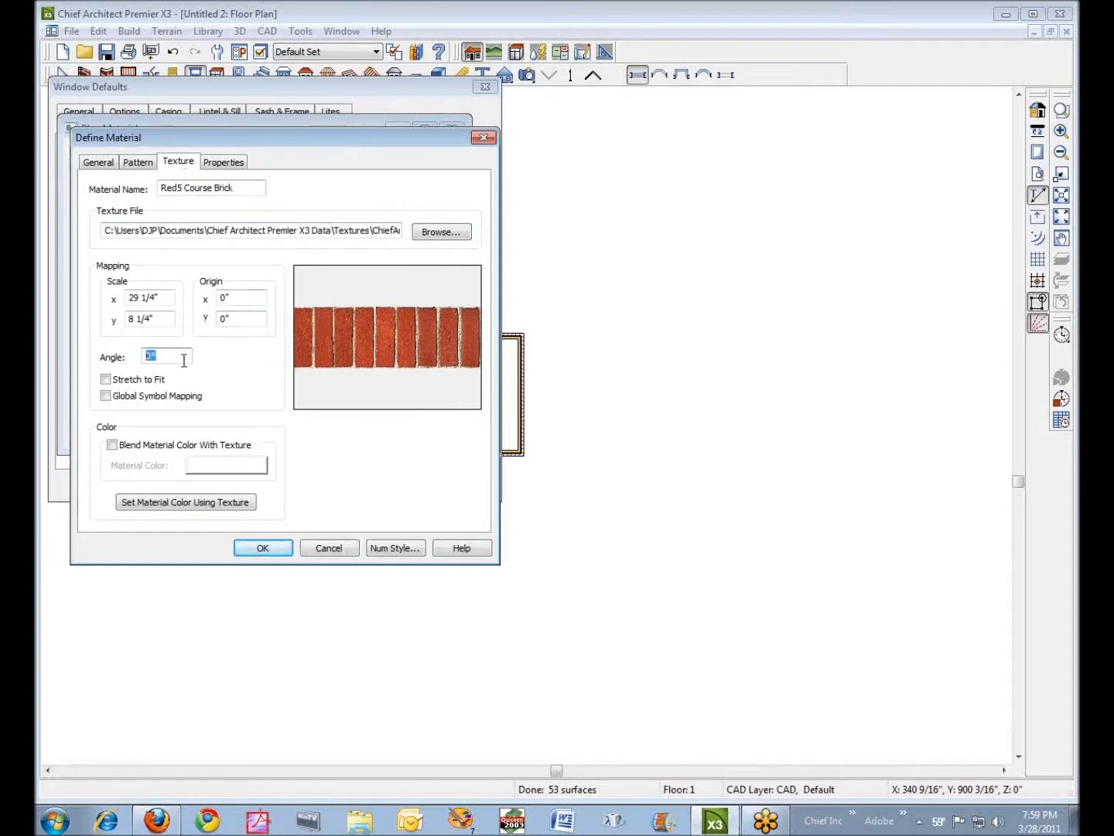
pyautogui.write('90')
pyautogui.press('Tab')
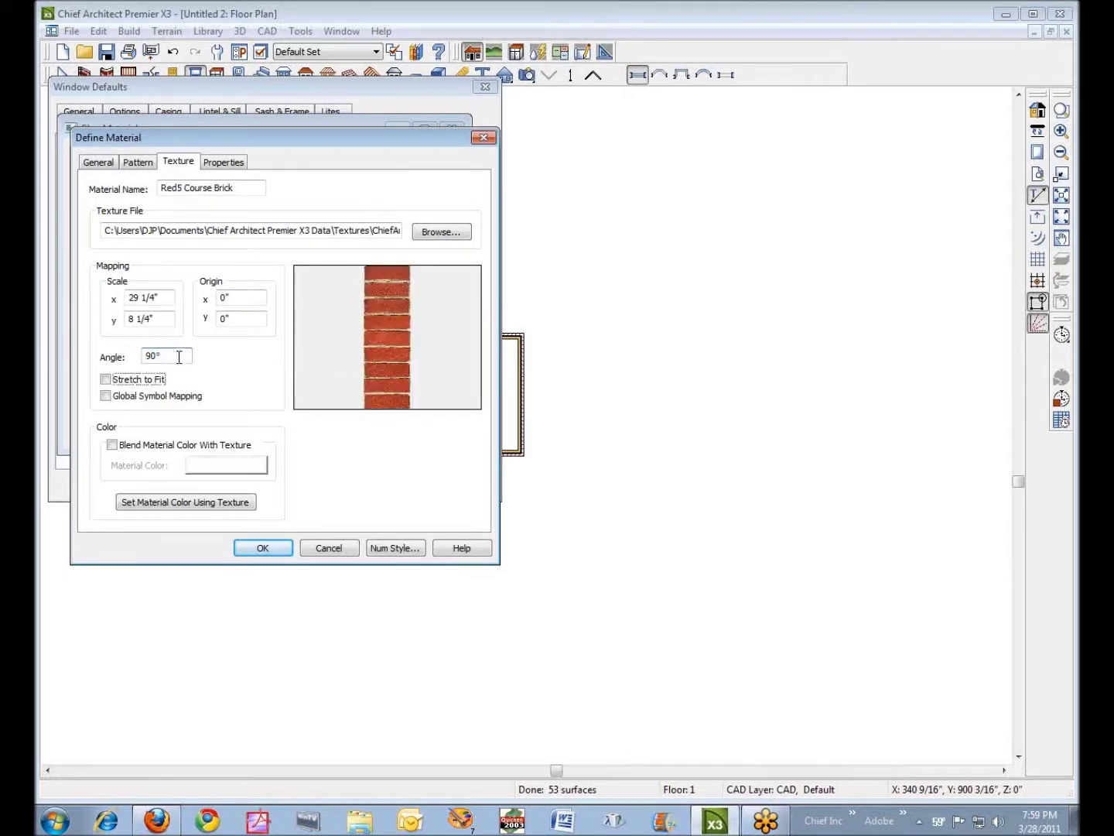
# - Change Red5 Course Brick's general material type to Strip
pyautogui.click(107, 163)
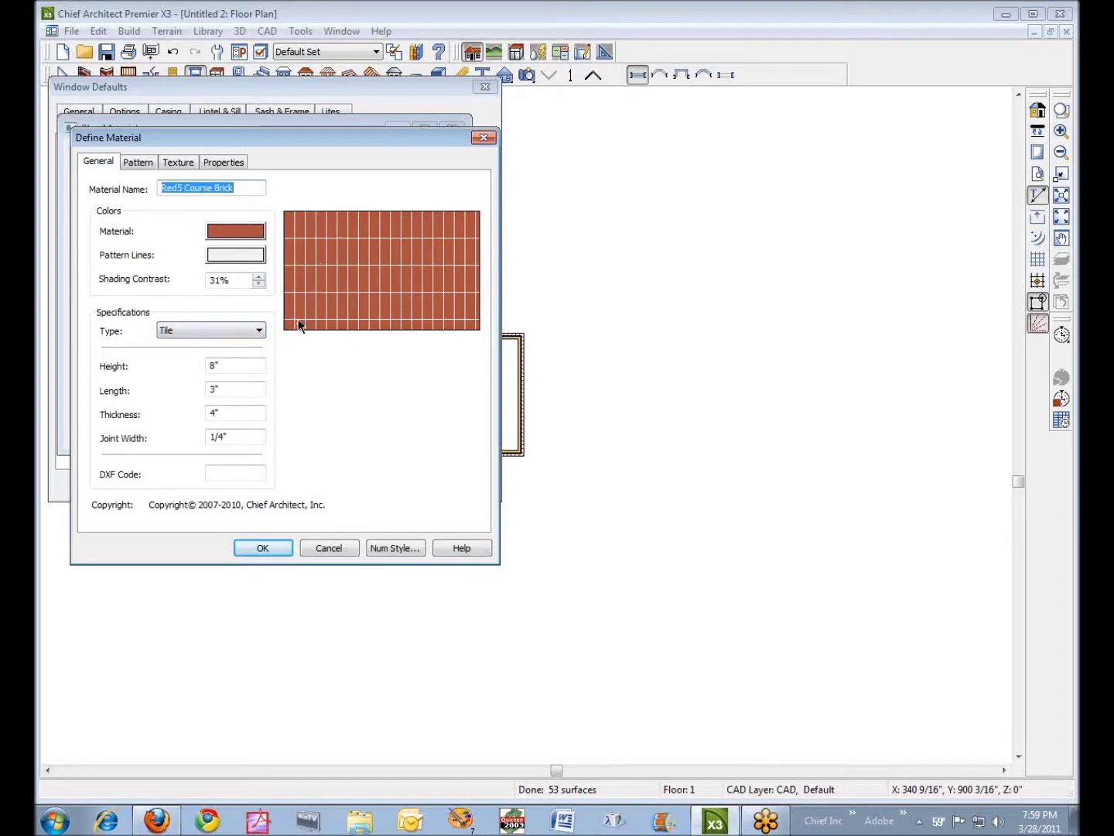
pyautogui.click(259, 330)
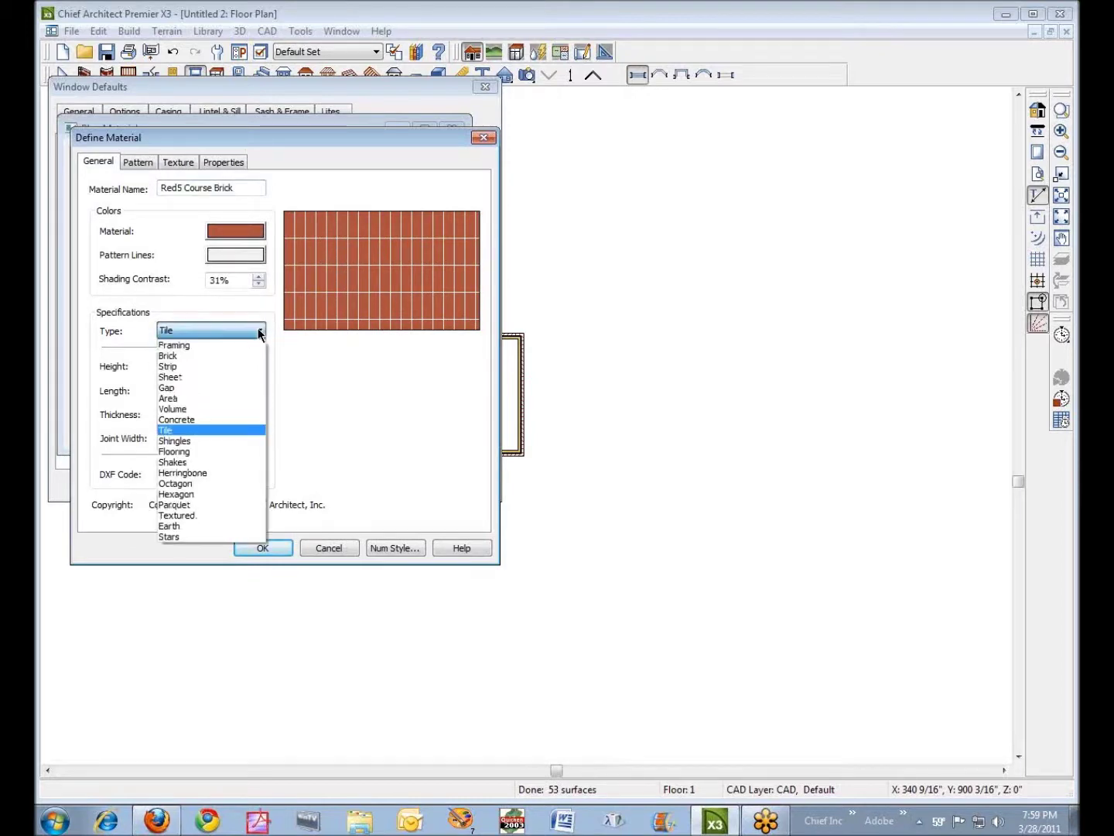
pyautogui.click(224, 368)
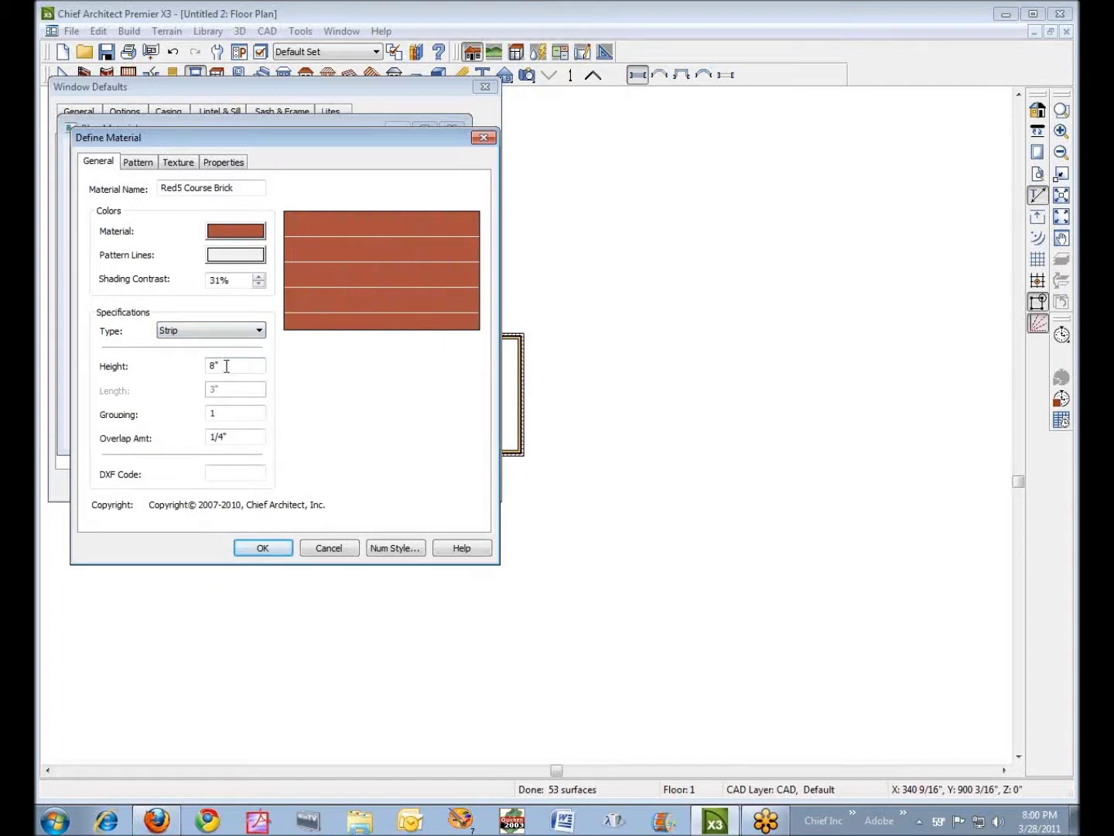
pyautogui.doubleClick(226, 366)
# - Set the brick pattern angle to 90° and save the material and Plan Materials
pyautogui.click(138, 162)
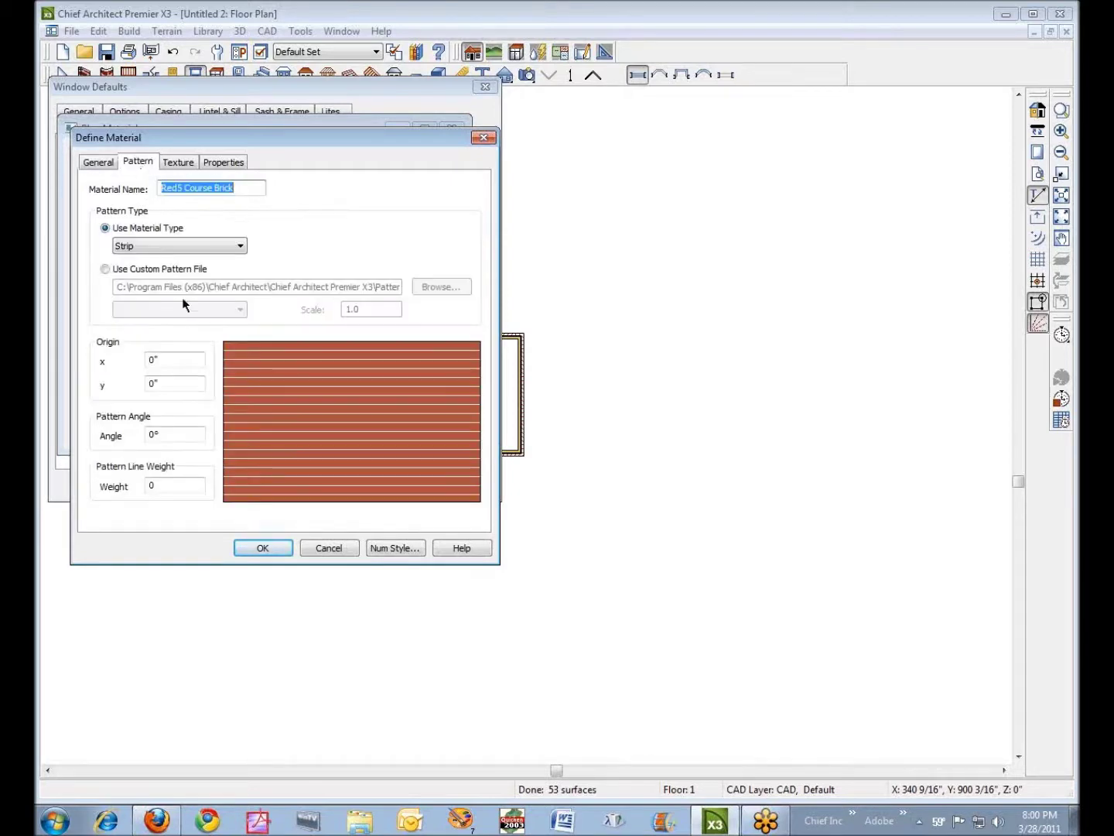
pyautogui.click(172, 434)
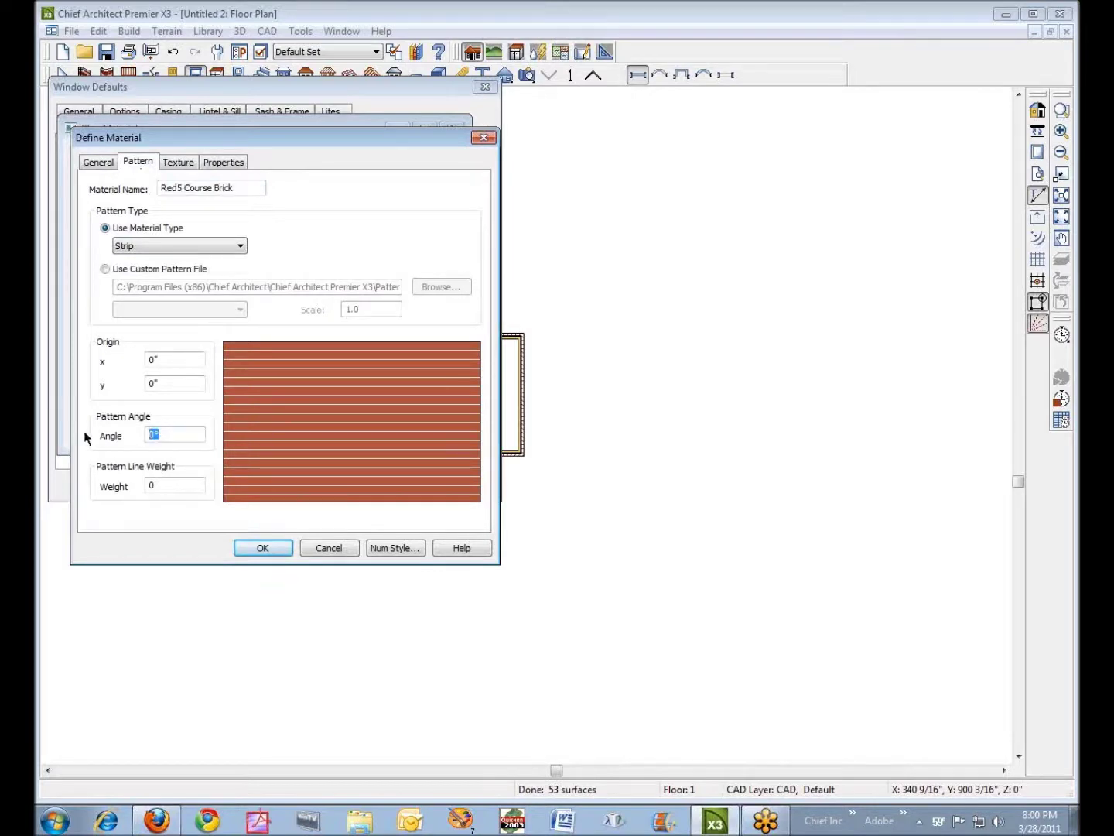
pyautogui.write('9')
pyautogui.press('Tab')
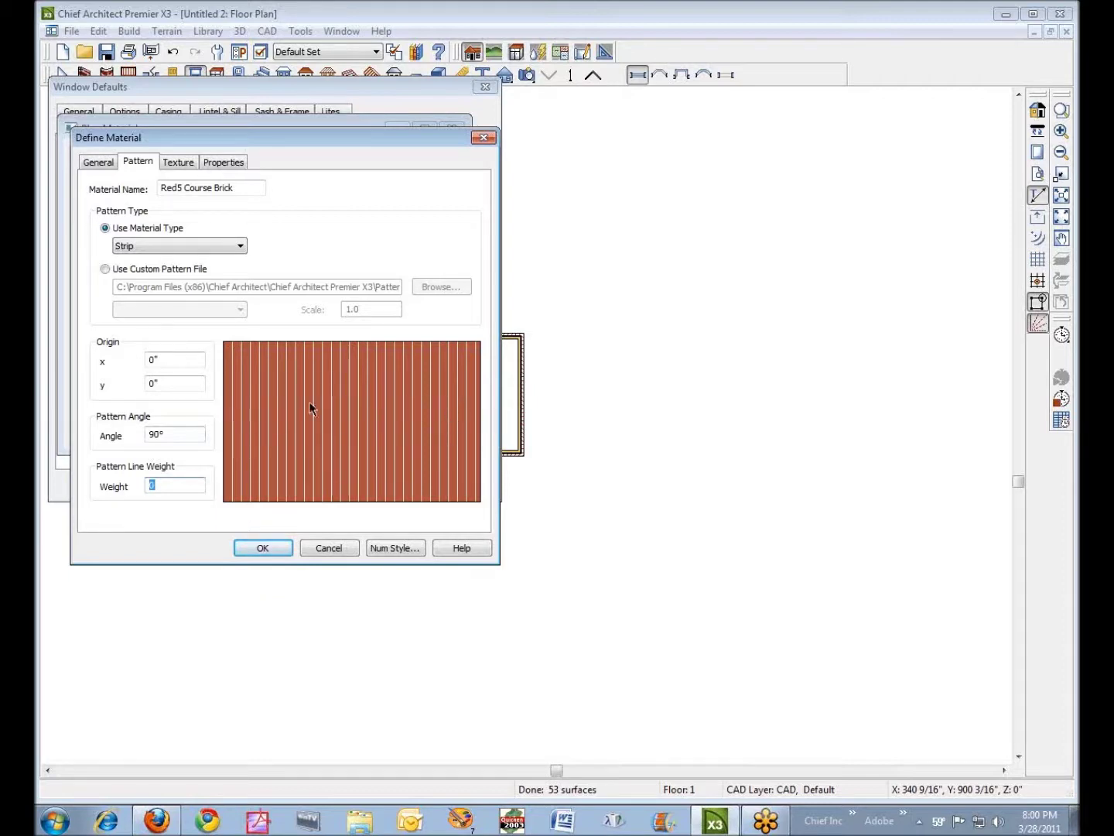
pyautogui.click(185, 164)
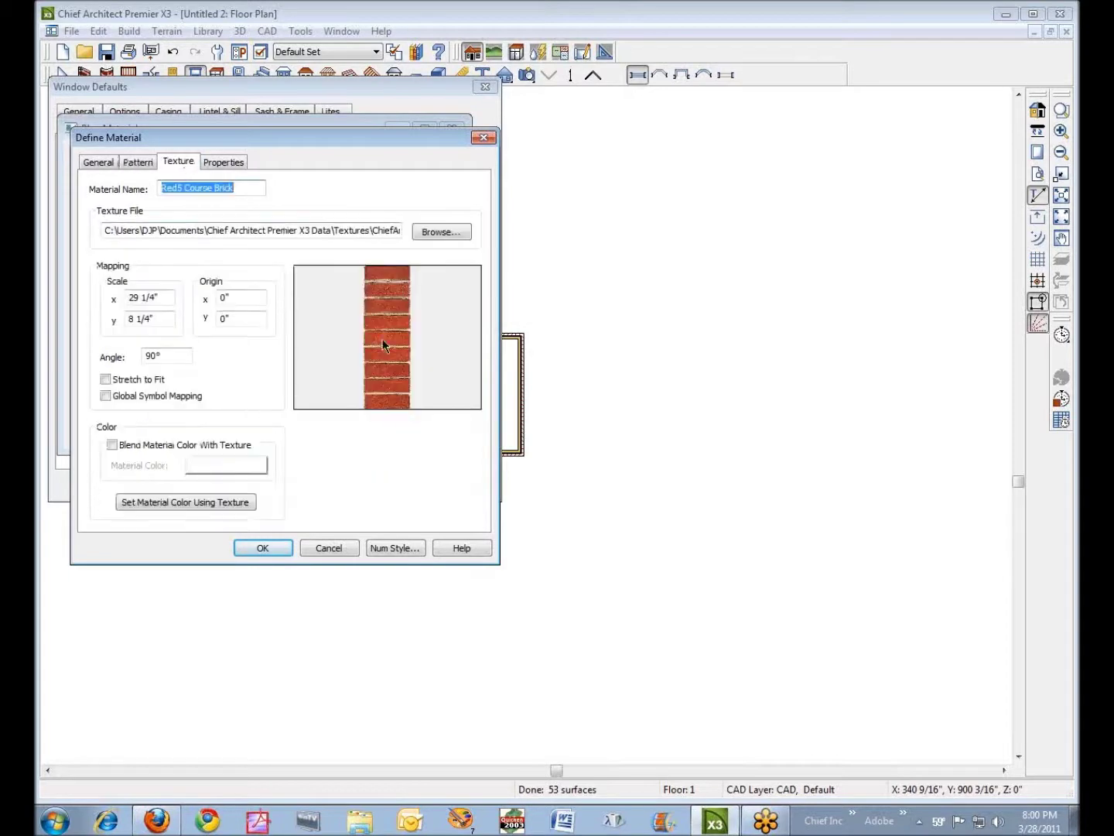
pyautogui.click(286, 547)
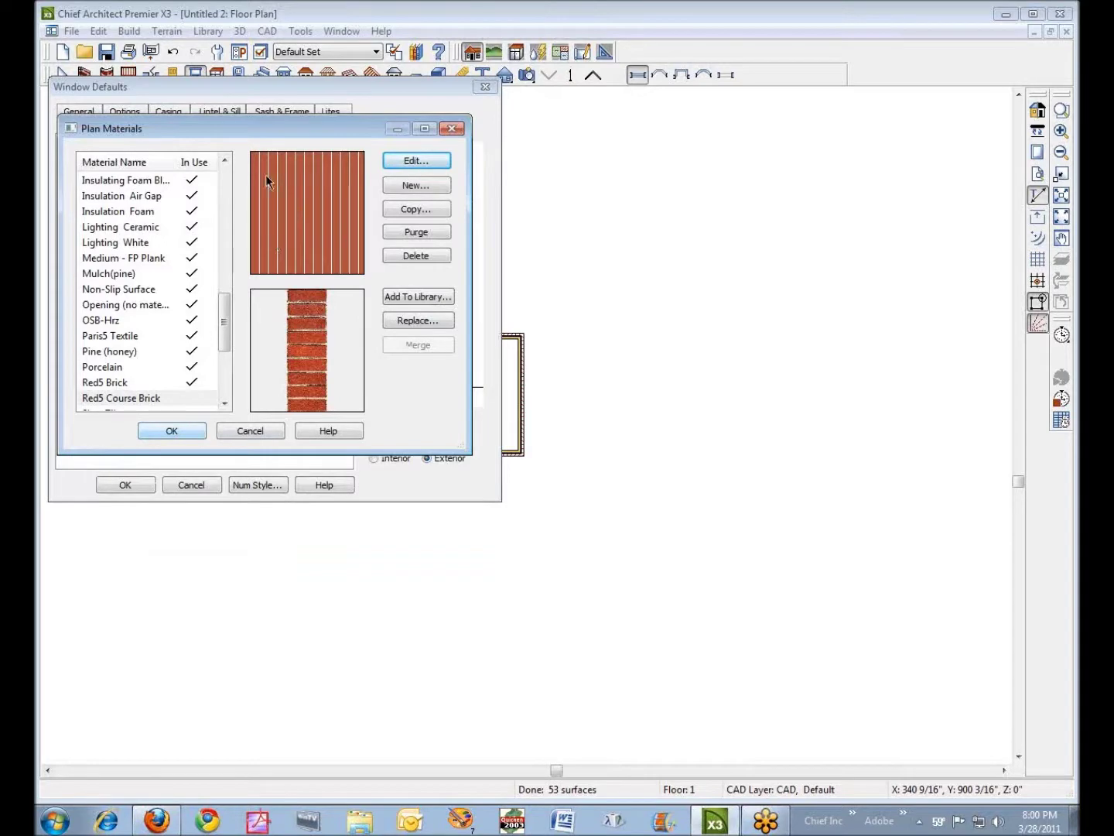
pyautogui.click(196, 429)
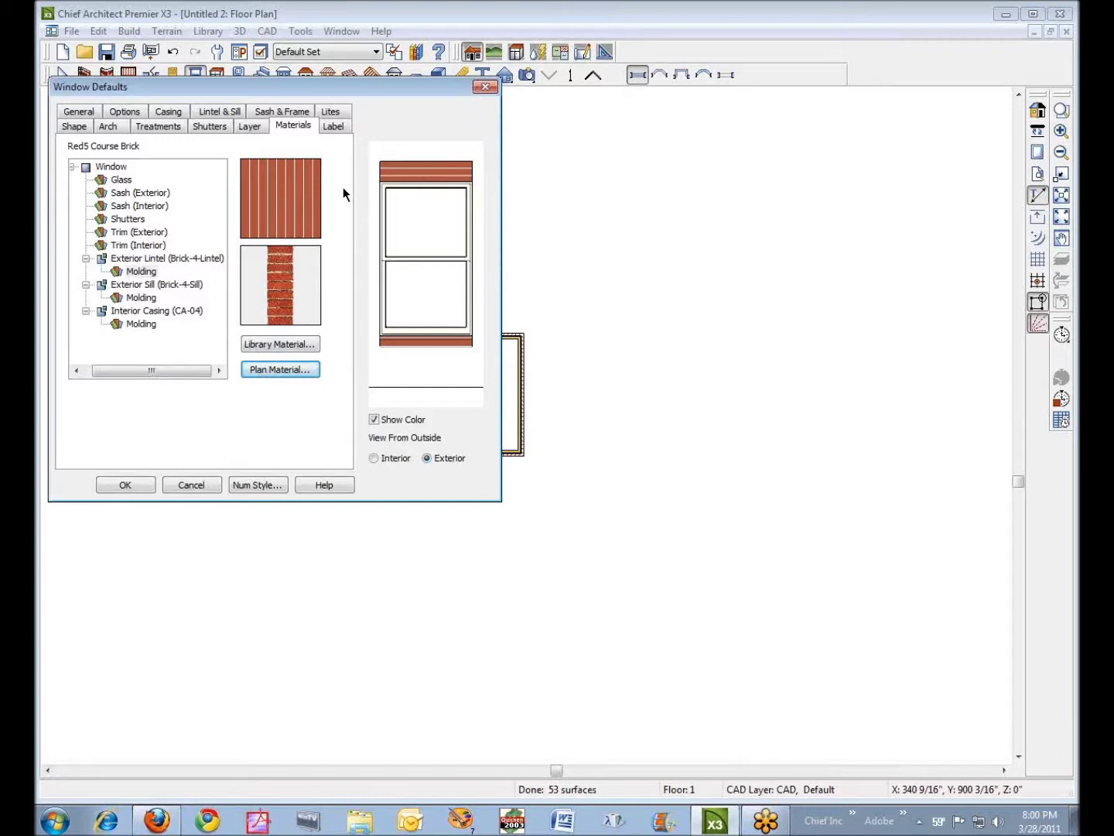
# - Change Red5 Course Brick's pattern angle from 90° to 0° and accept Define Material and Plan Materials
pyautogui.click(256, 378)
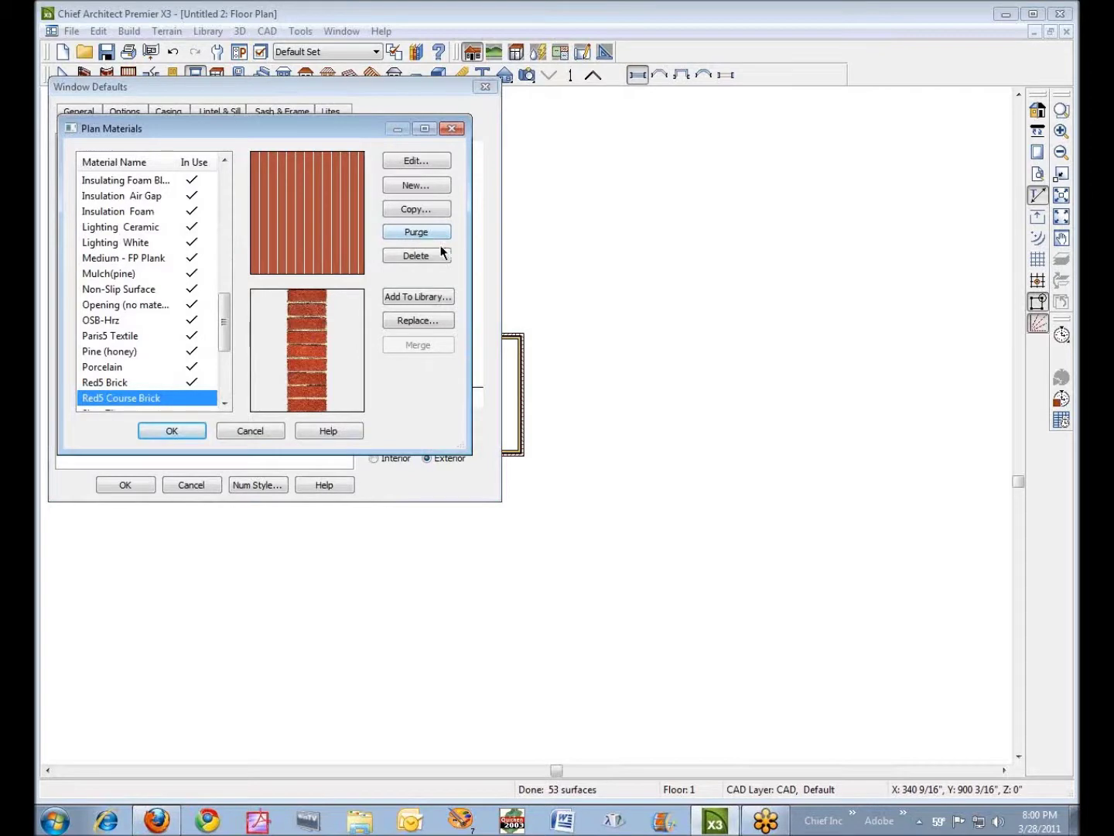
pyautogui.click(419, 162)
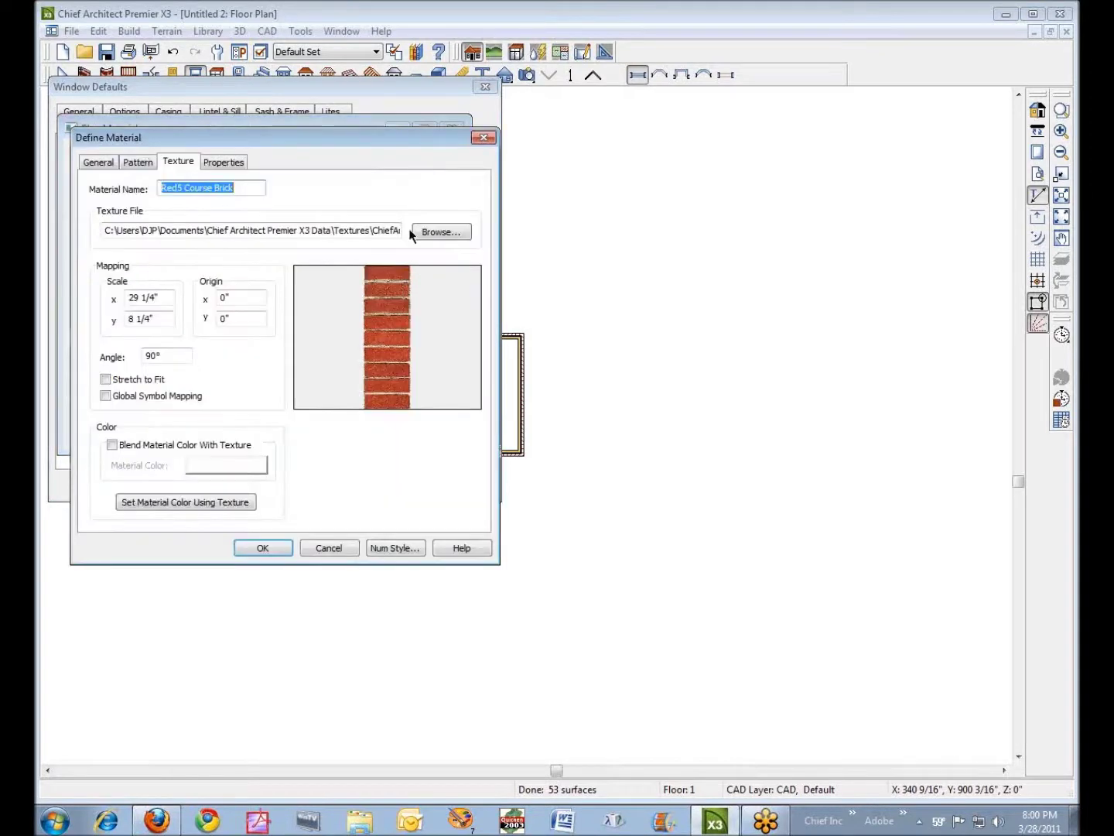
pyautogui.click(103, 164)
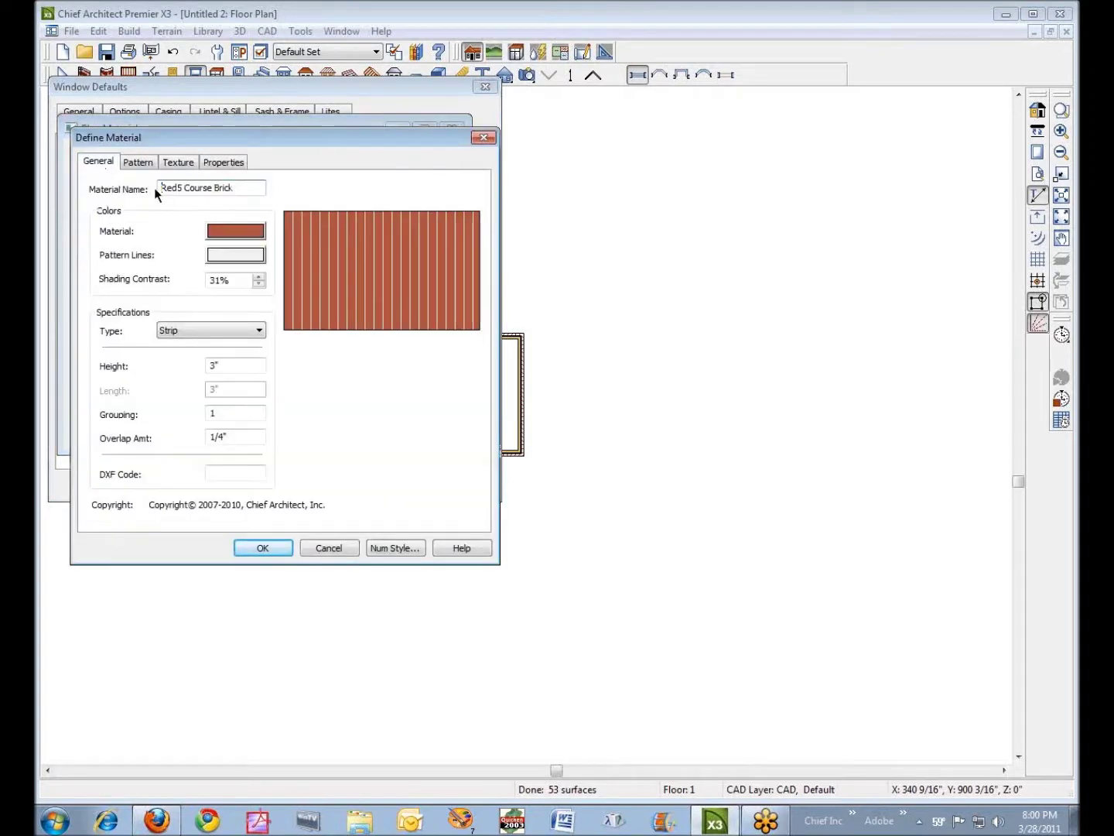
pyautogui.click(136, 162)
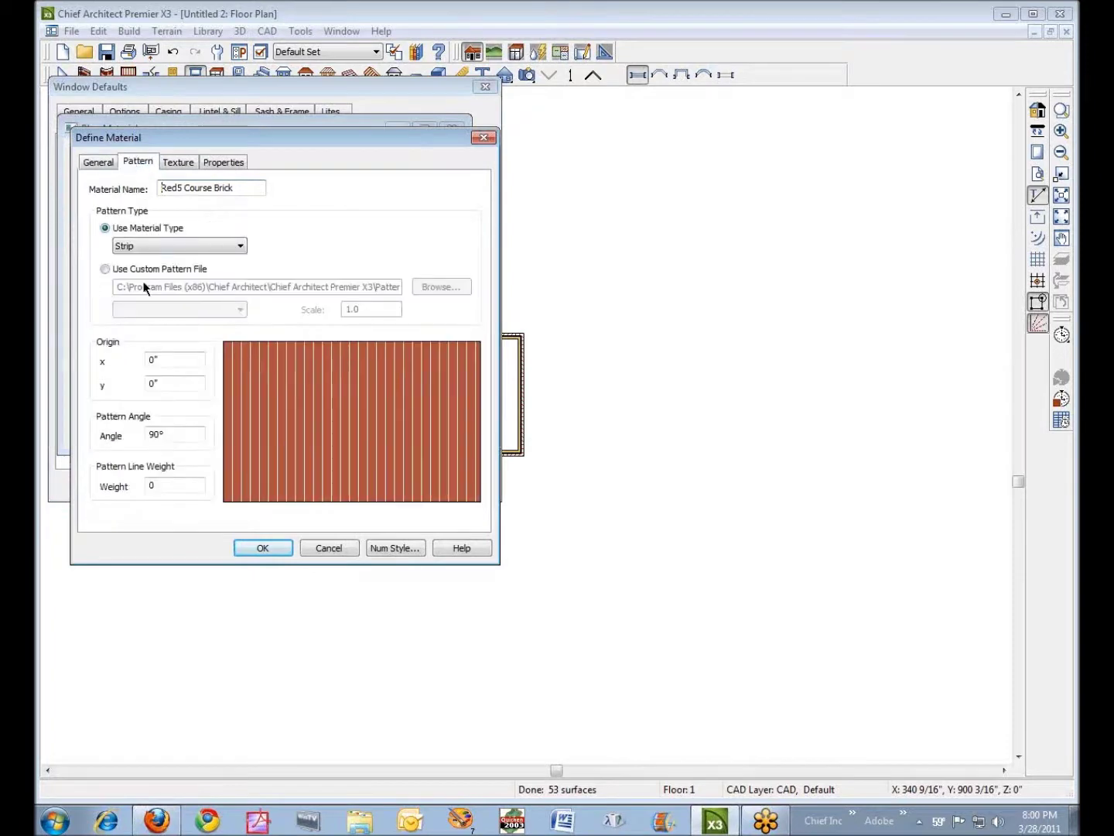
pyautogui.moveTo(186, 433); pyautogui.dragTo(80, 421)
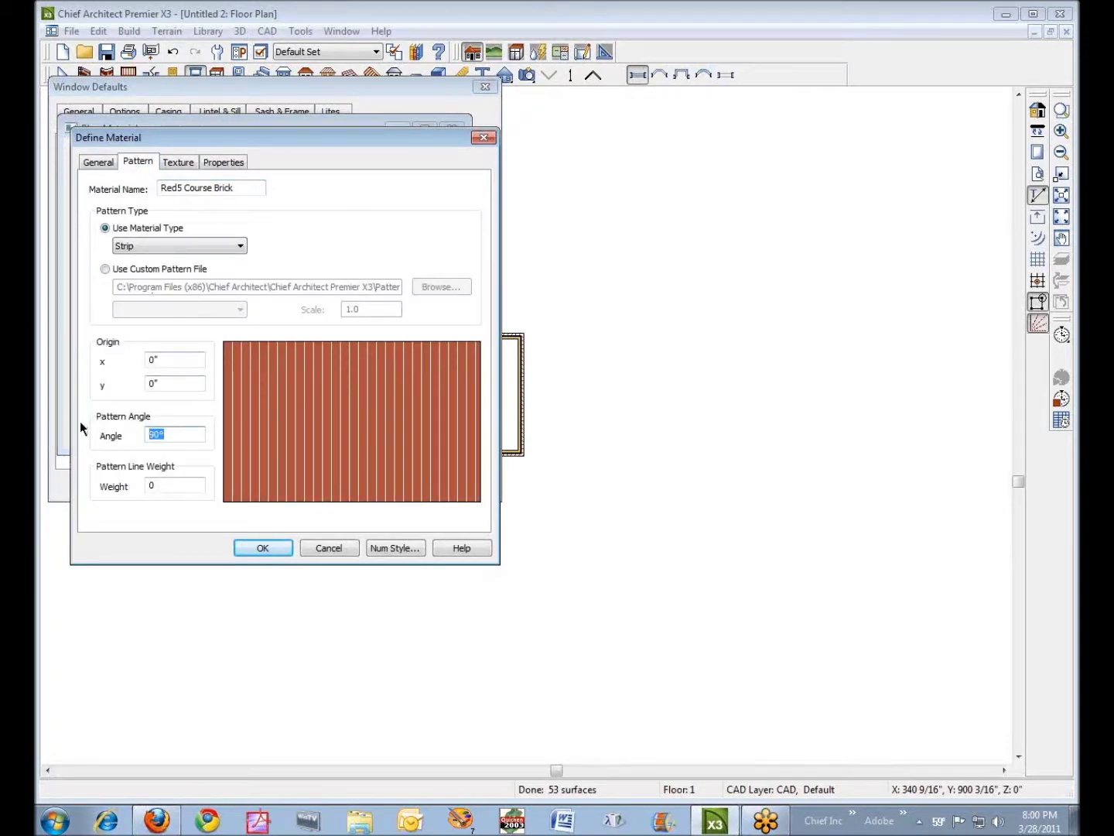
pyautogui.write('0')
pyautogui.press('Tab')
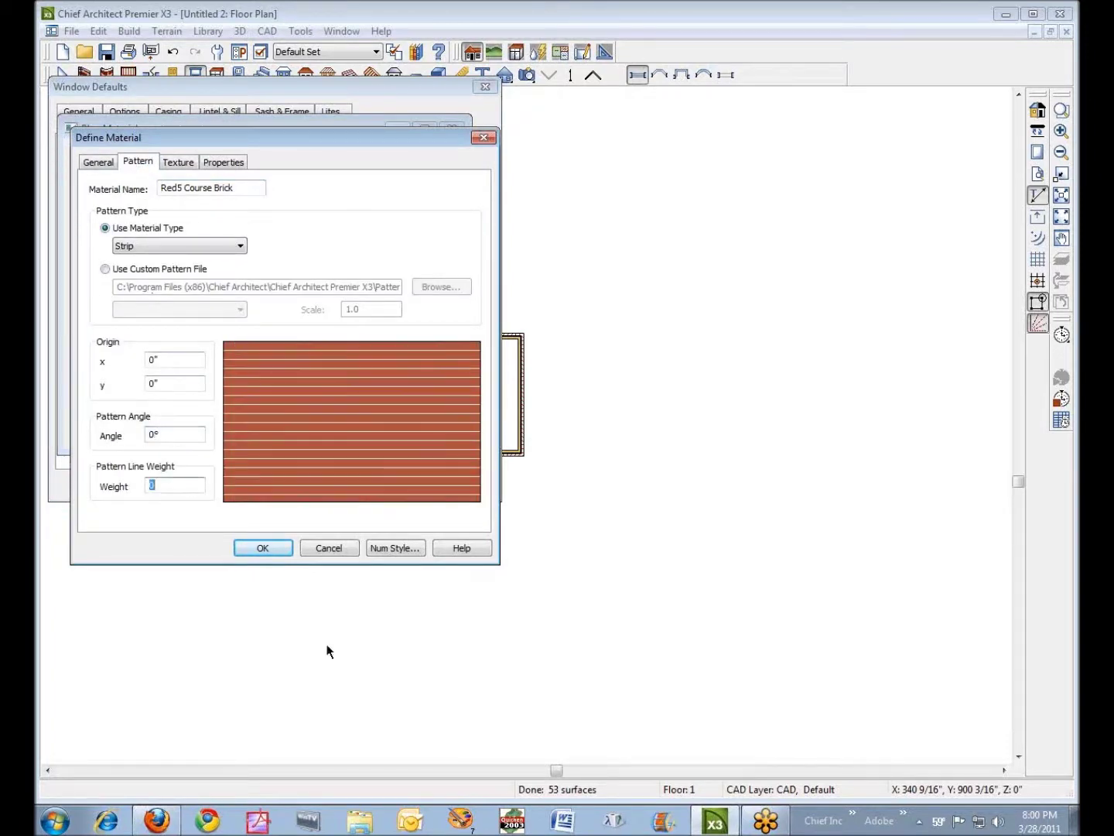
pyautogui.click(263, 547)
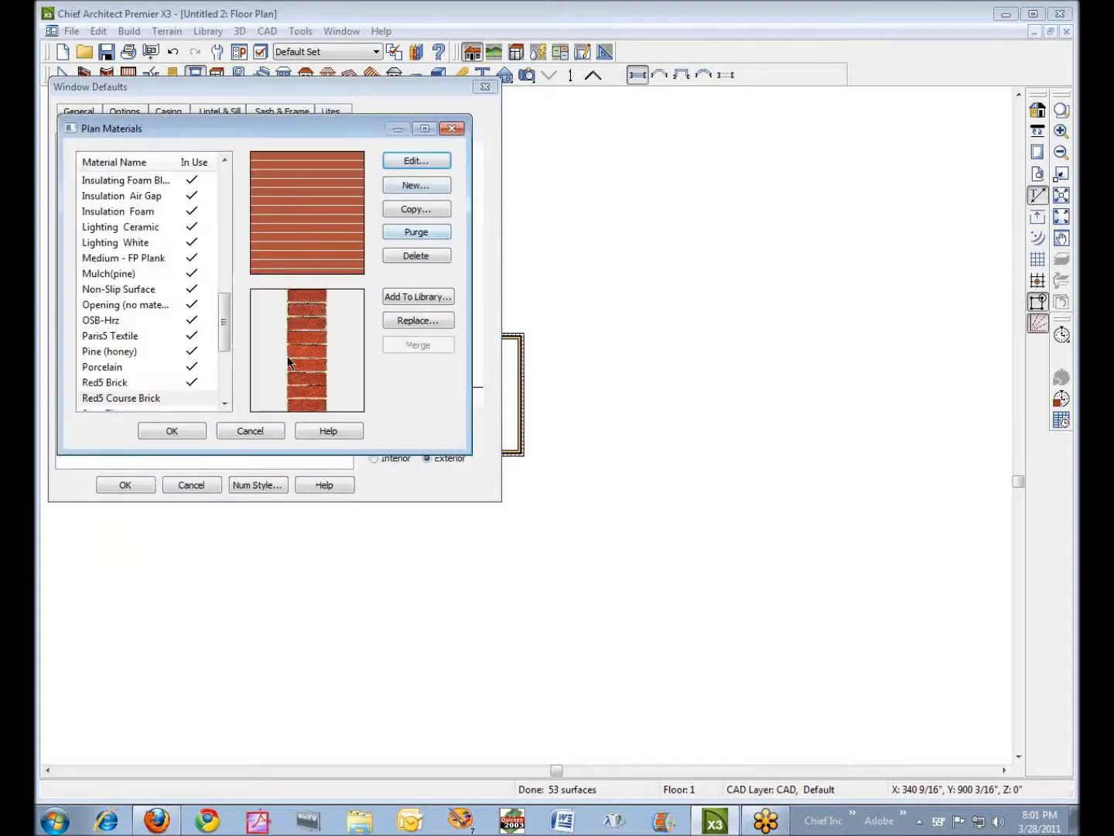
pyautogui.click(192, 433)
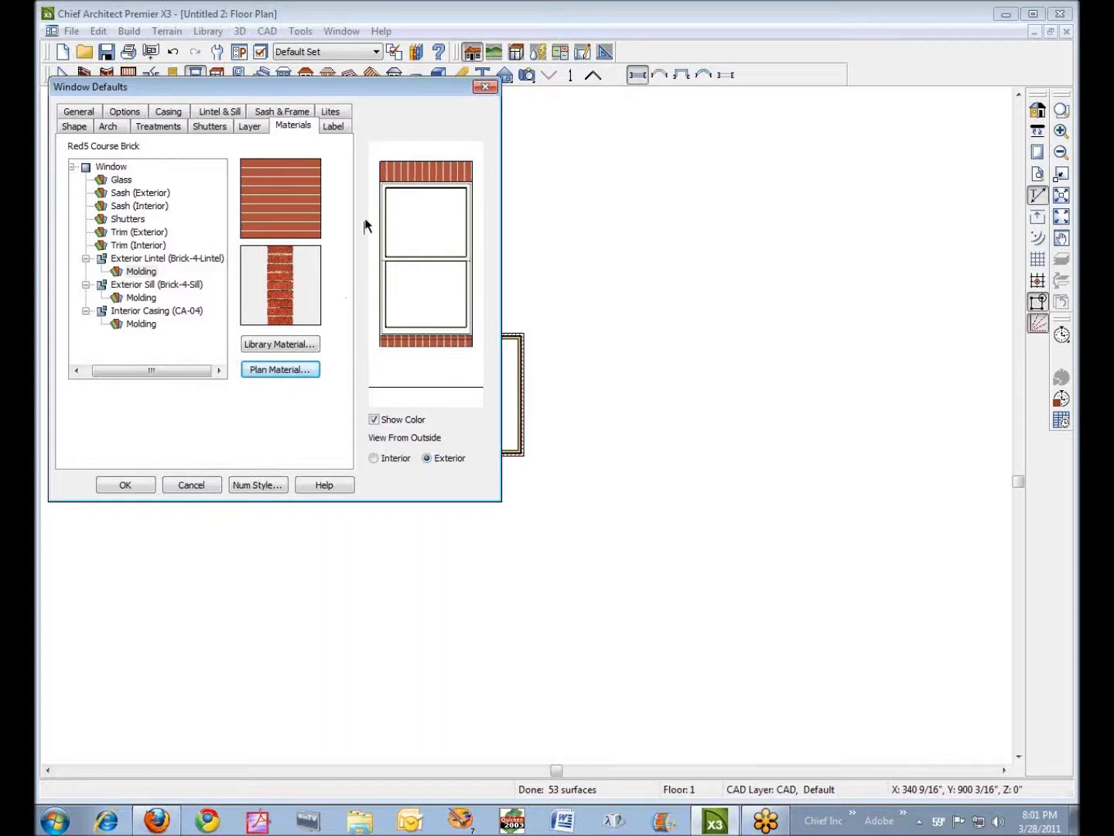
# - Place a window in the bottom brick wall and aim a full 3D camera at it
pyautogui.click(131, 491)
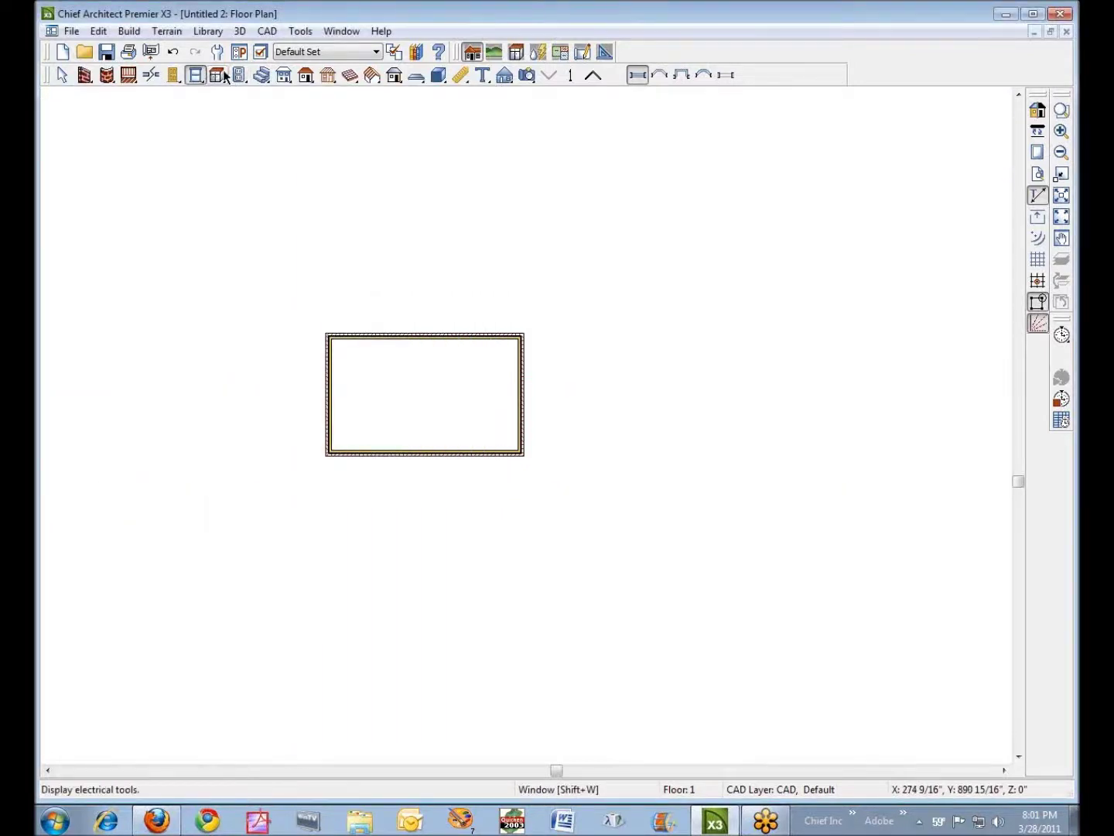
pyautogui.click(429, 450)
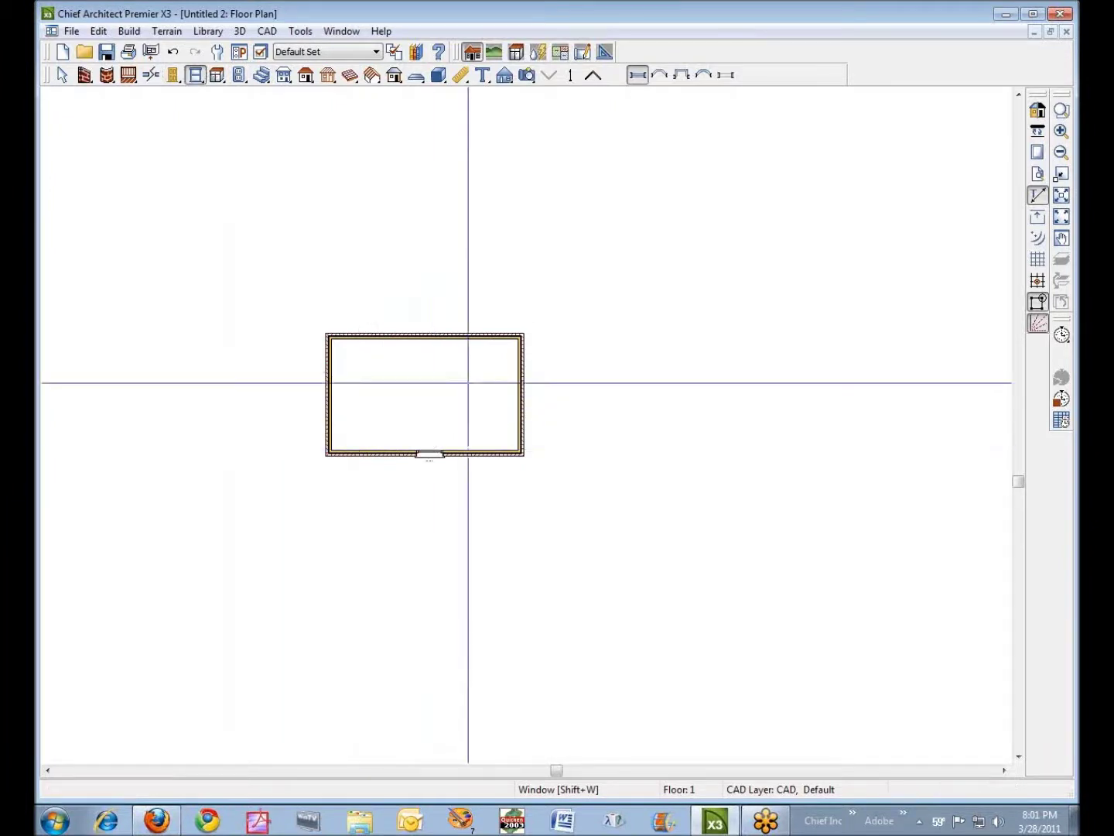
pyautogui.click(527, 75)
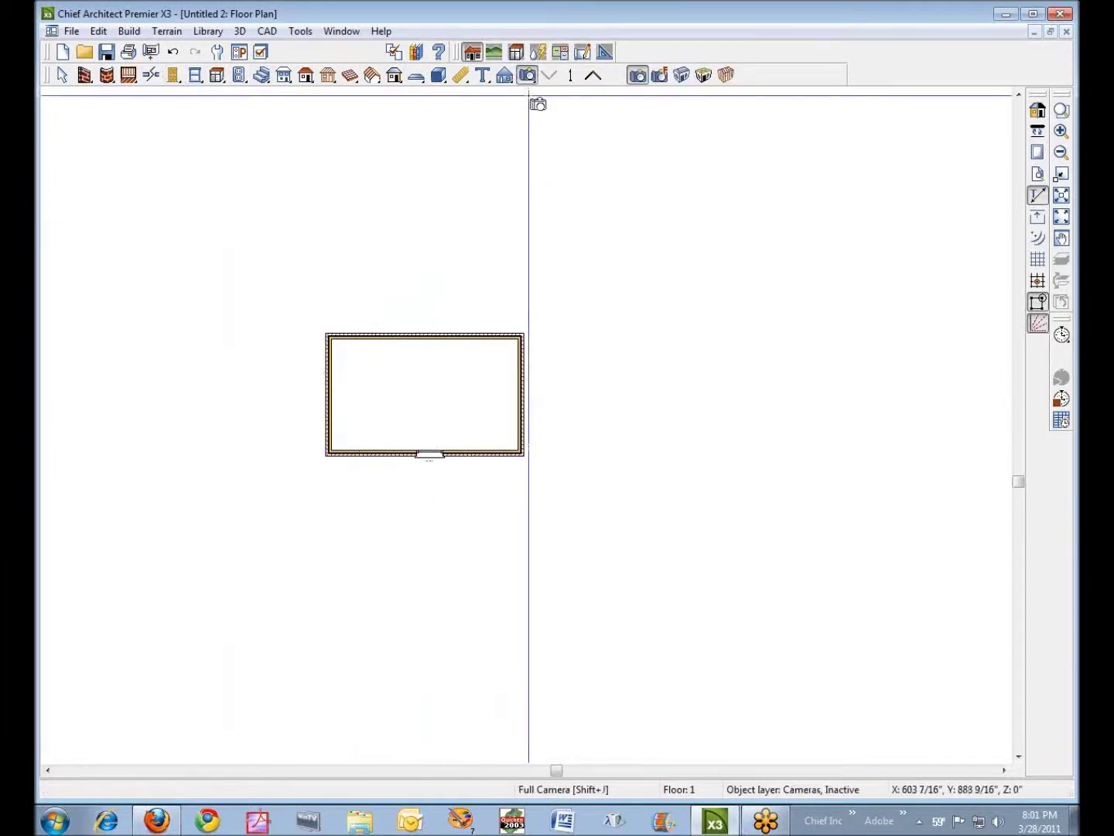
pyautogui.moveTo(553, 561); pyautogui.dragTo(431, 445)
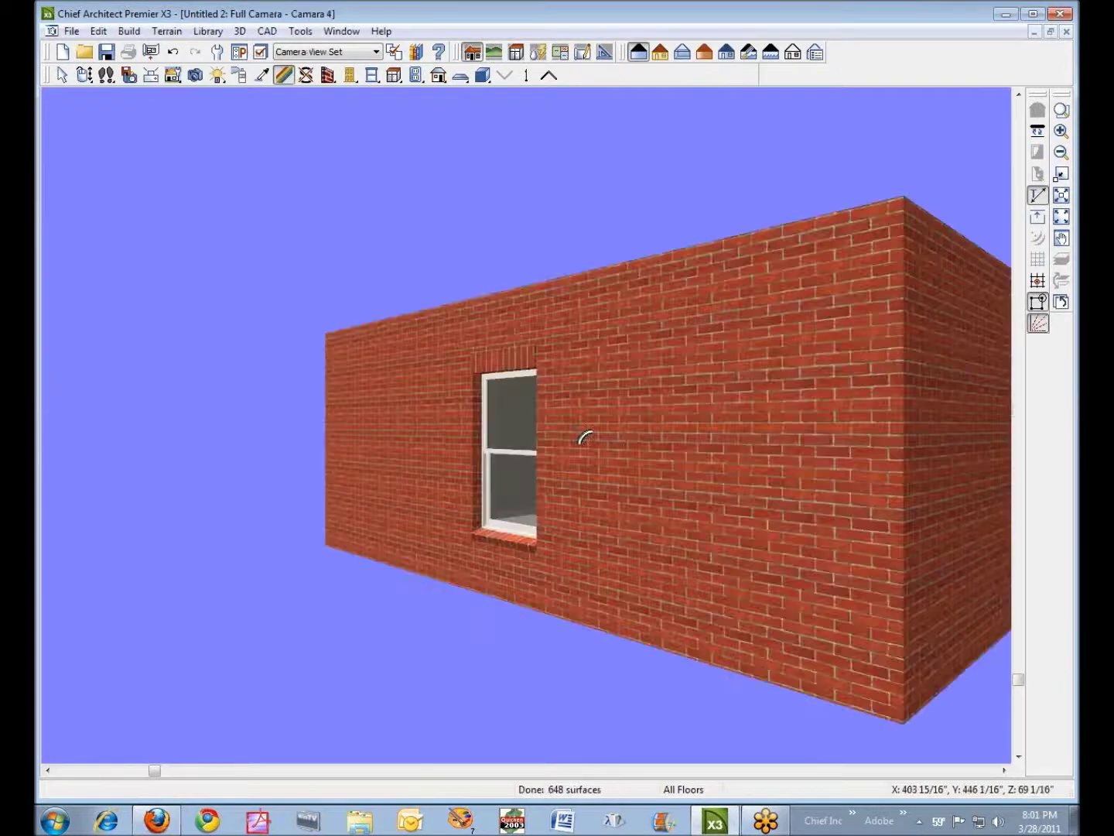
# - Check the window glass material without changes, then zoom in on the sill's right end
pyautogui.doubleClick(506, 490)
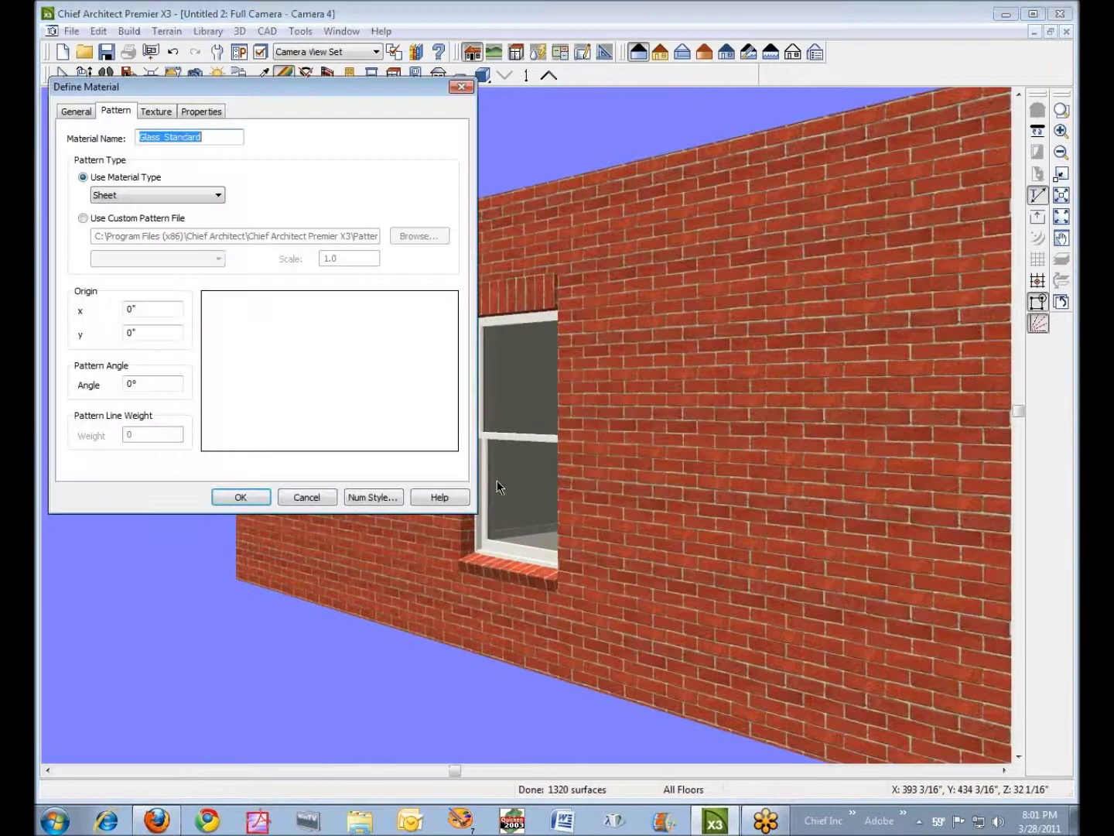
pyautogui.click(306, 496)
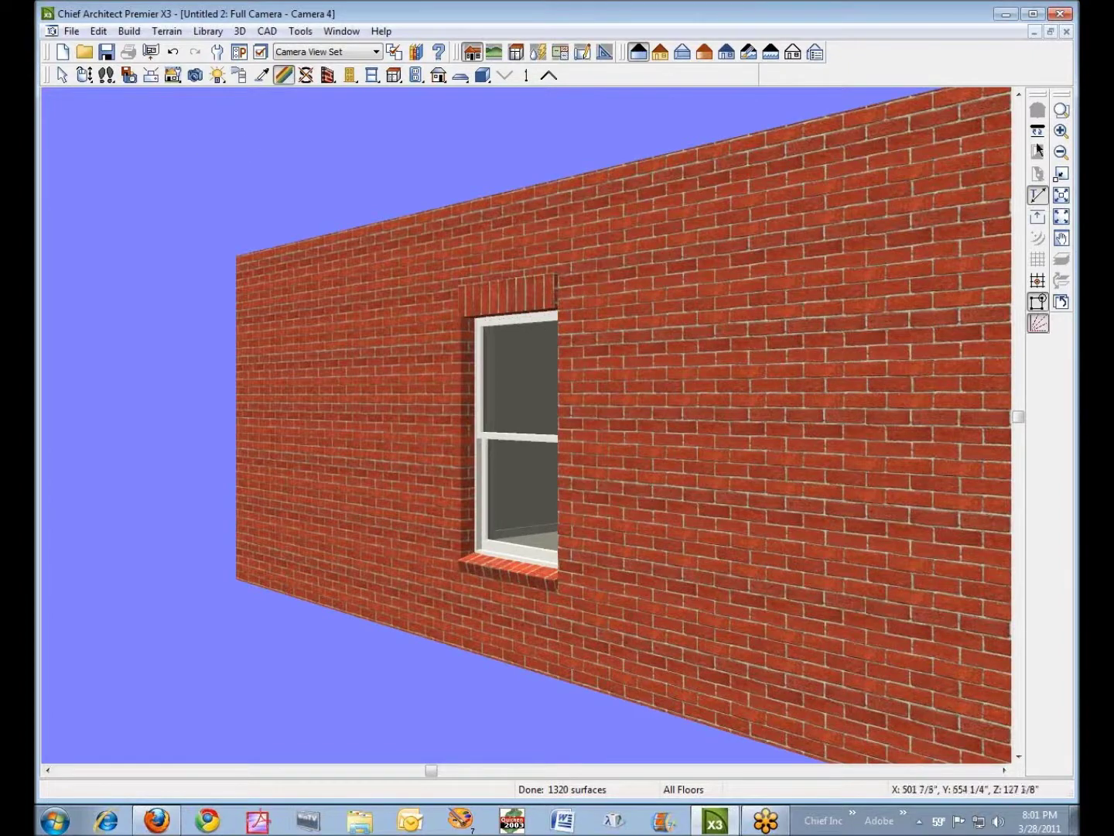
pyautogui.click(1061, 110)
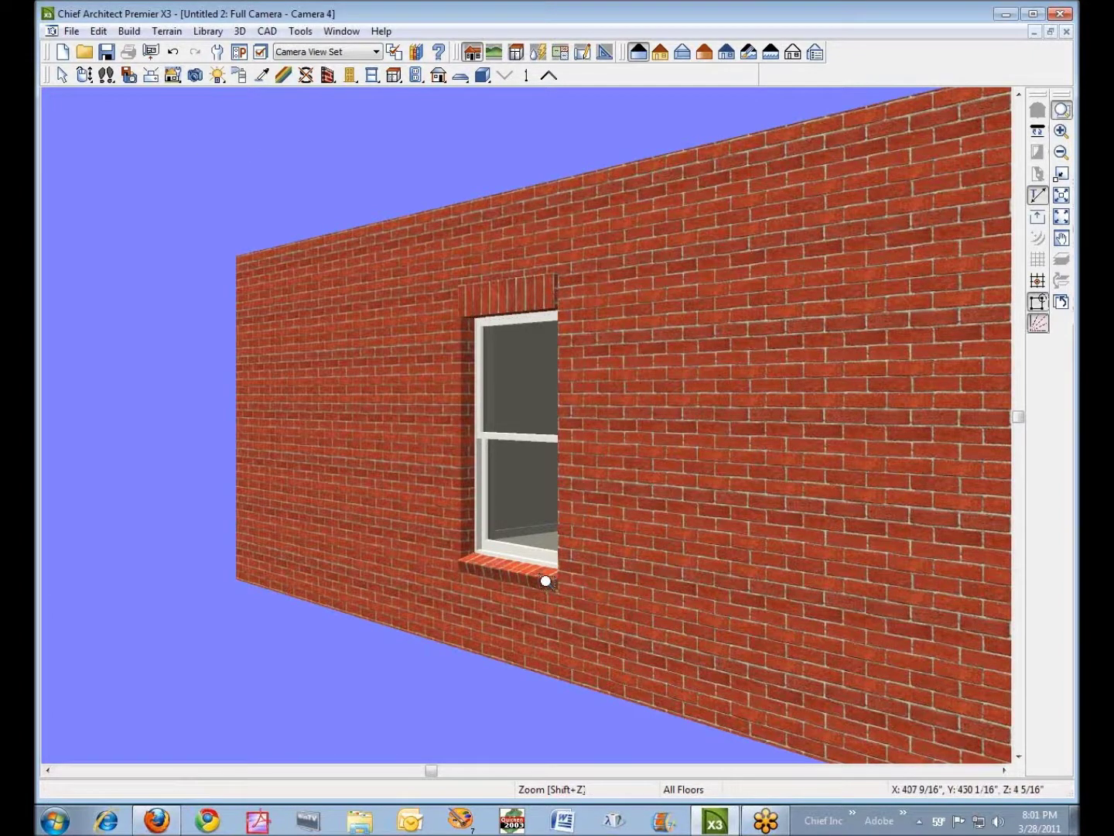
pyautogui.moveTo(538, 573); pyautogui.dragTo(604, 616)
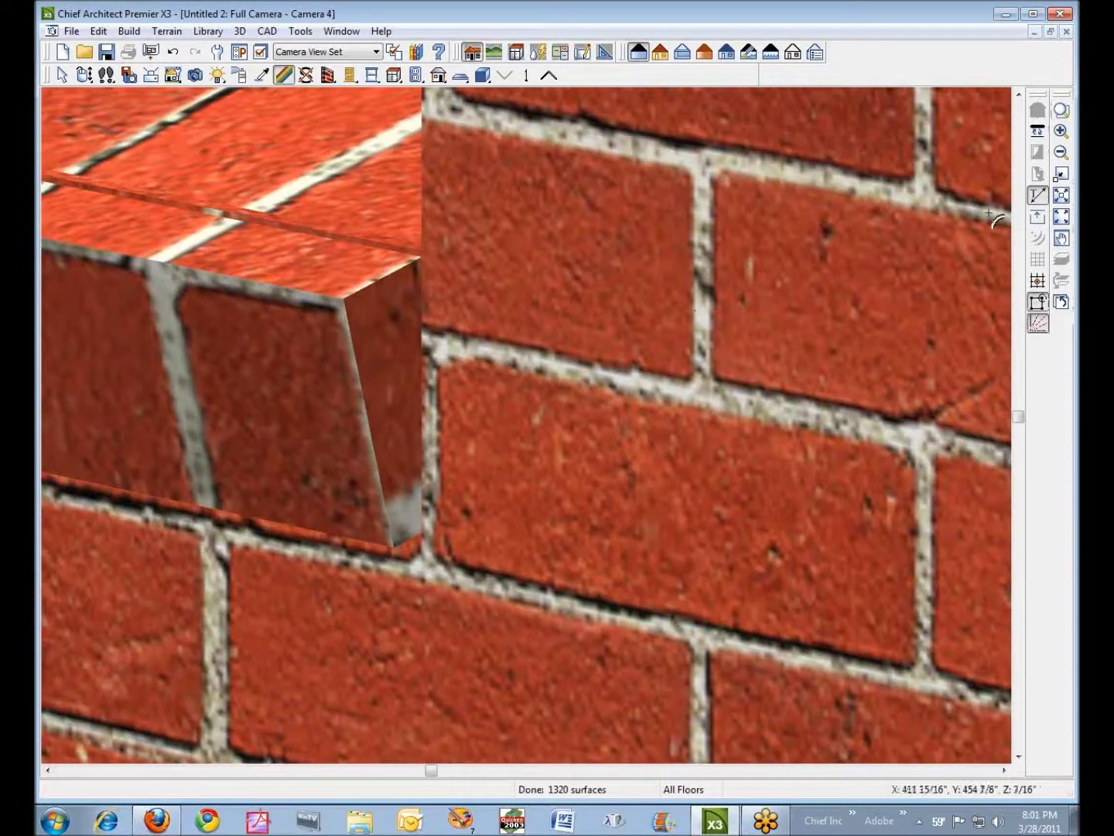
pyautogui.click(661, 55)
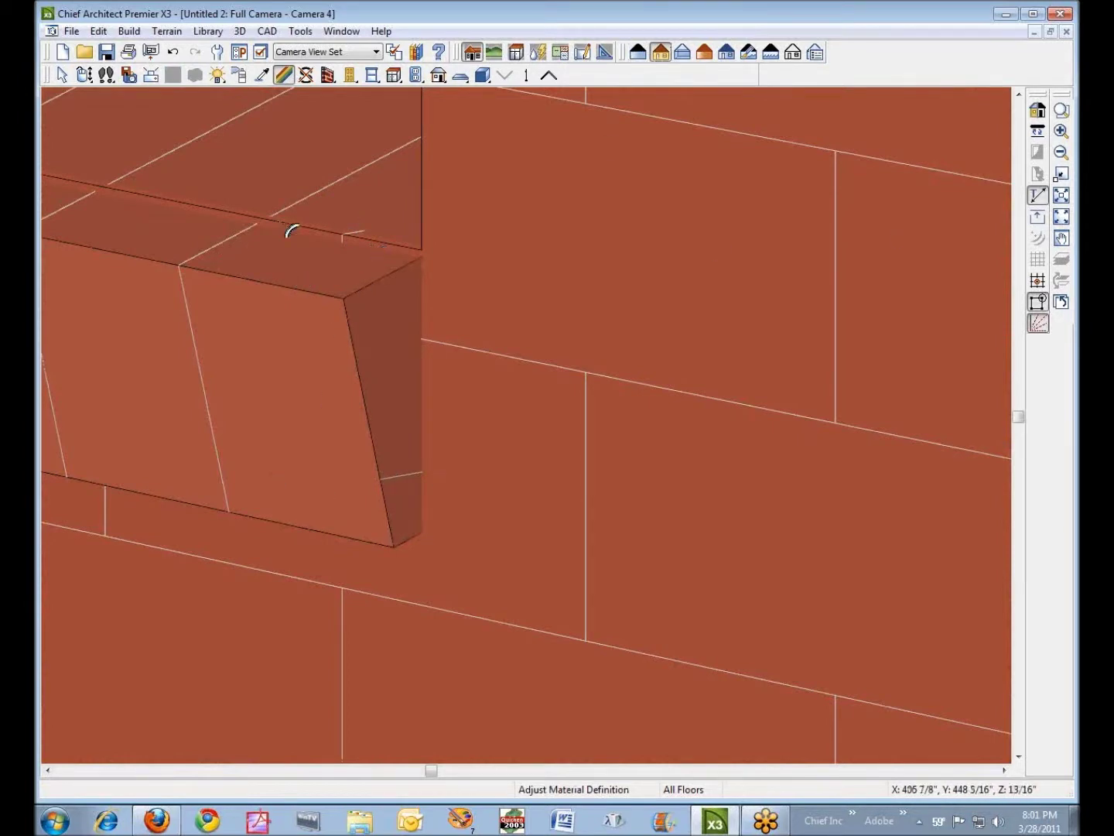
pyautogui.click(1061, 174)
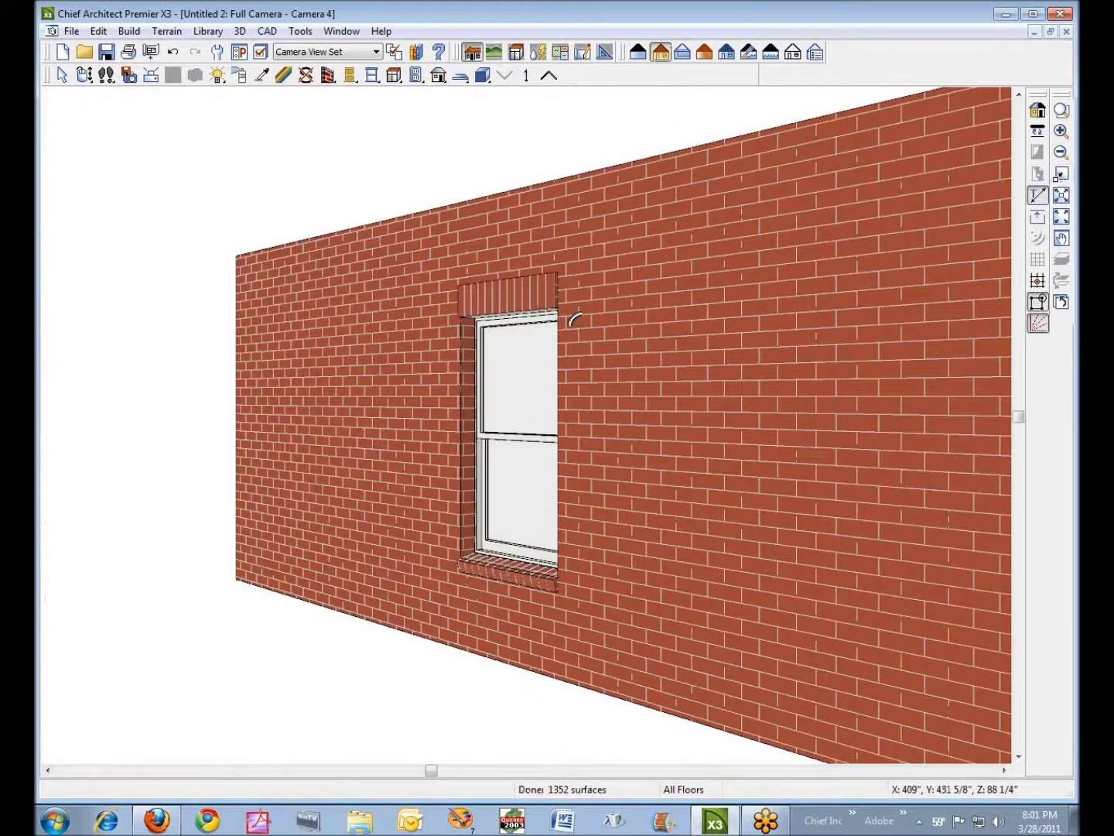
pyautogui.click(1061, 110)
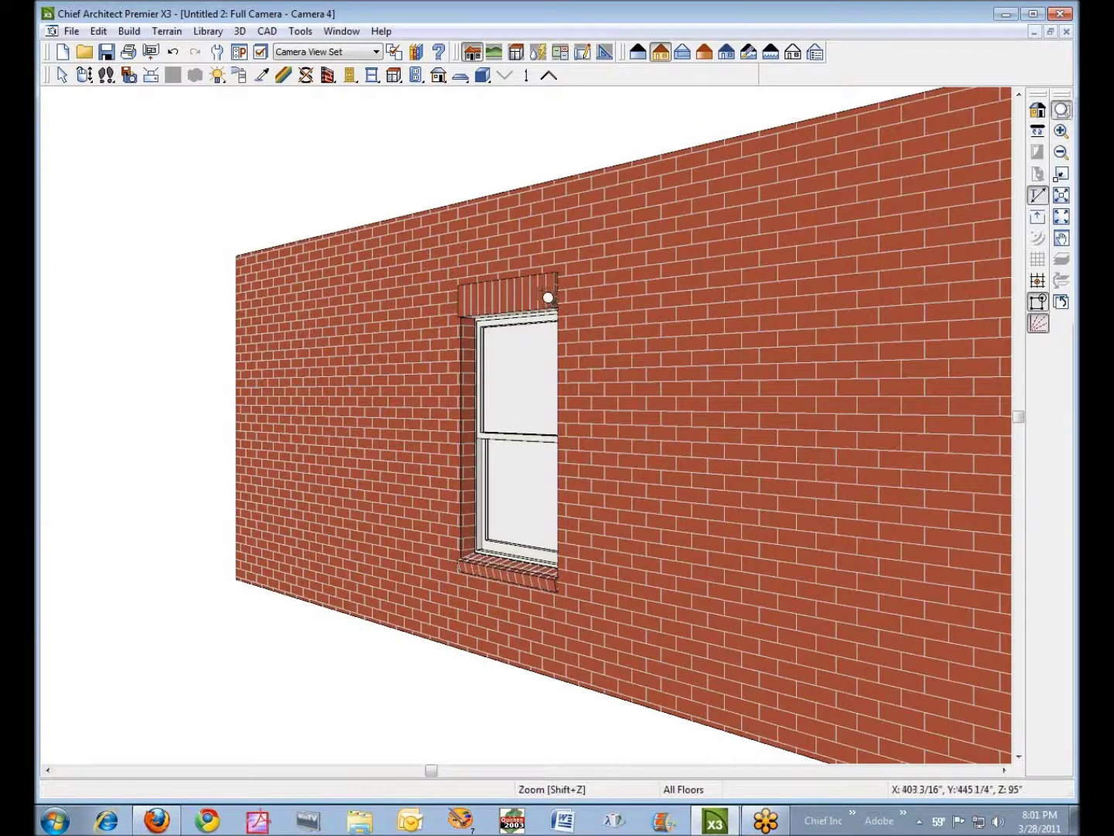
pyautogui.moveTo(548, 298); pyautogui.dragTo(596, 330)
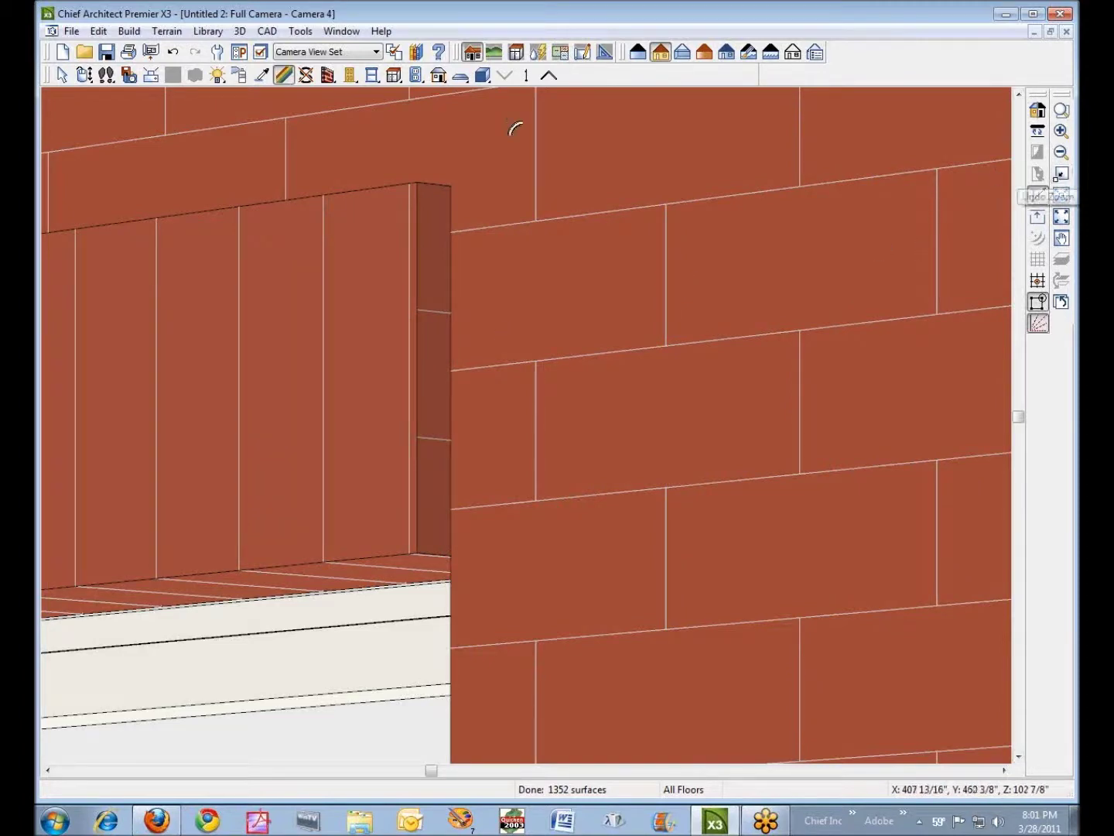
pyautogui.click(638, 52)
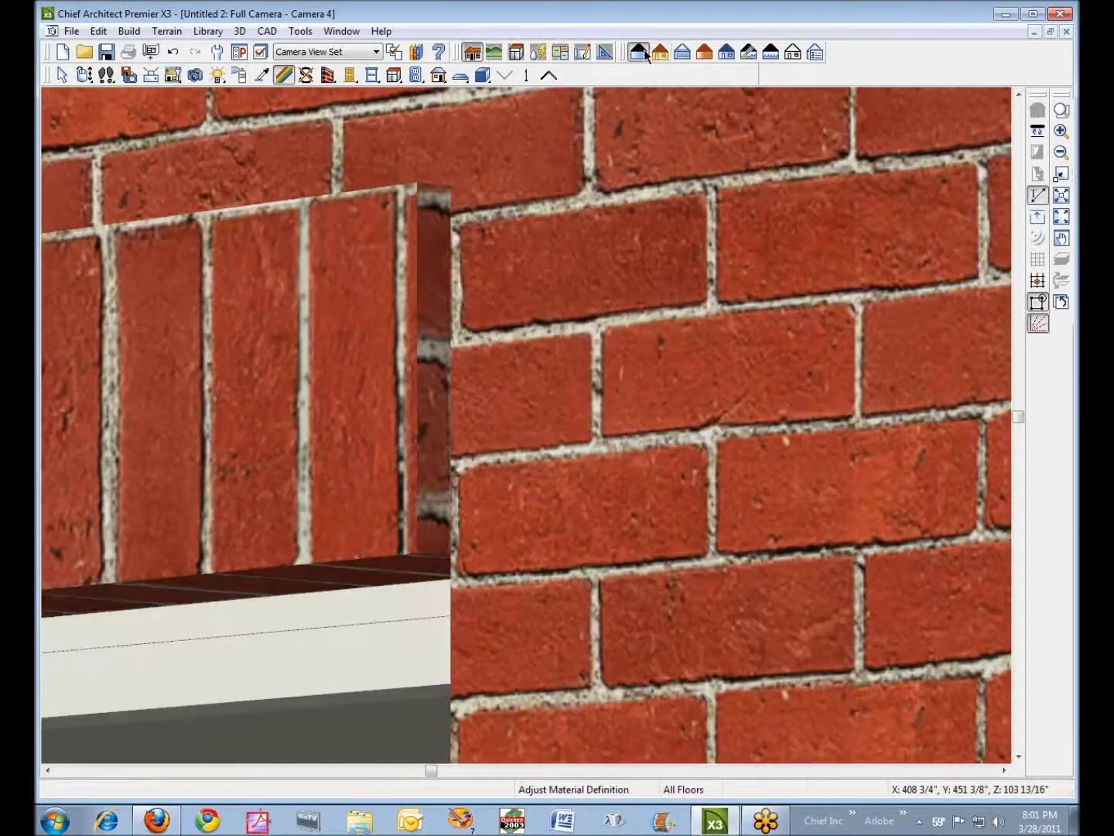
pyautogui.click(1045, 216)
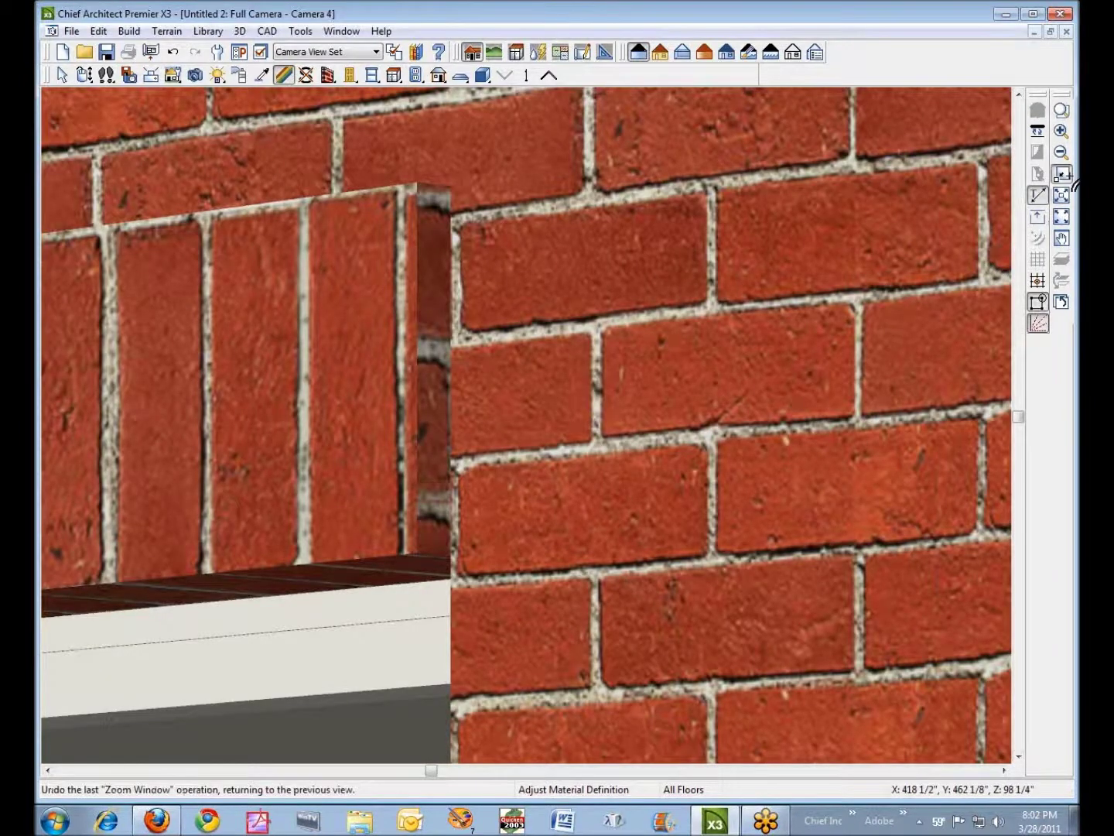
pyautogui.scroll(-2, 900, 306)
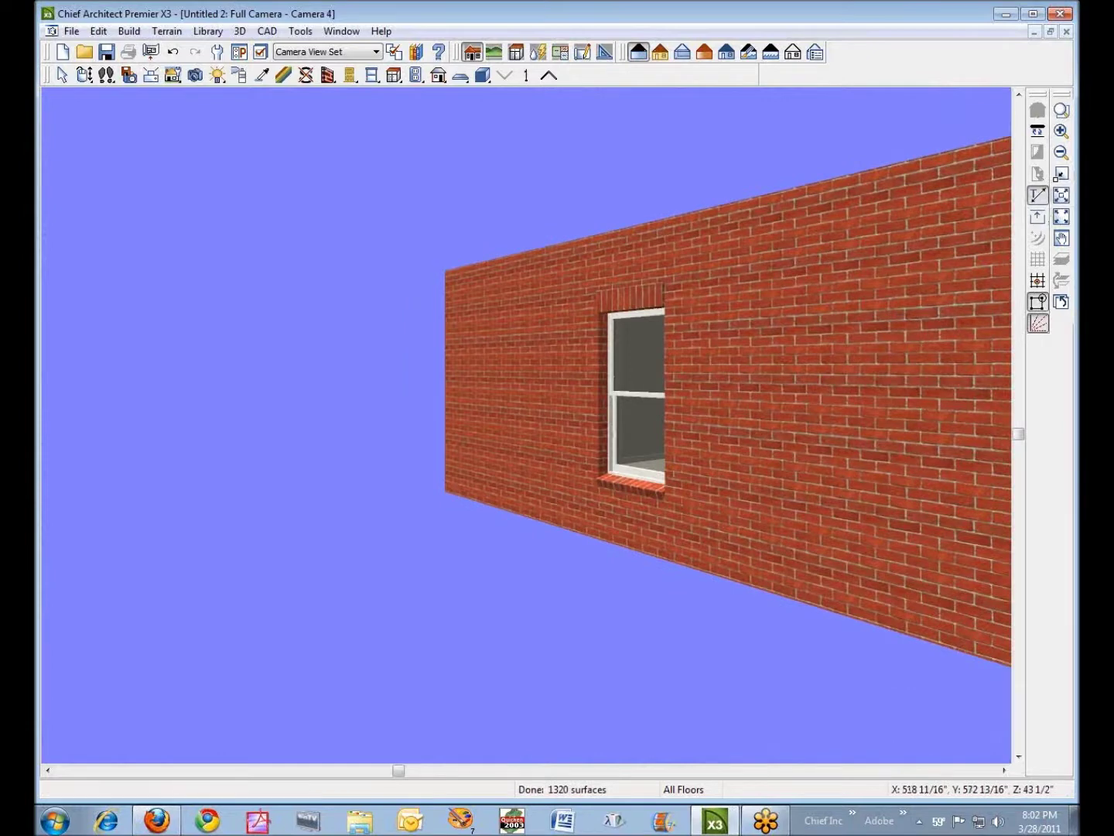
# - Replace the old camera view with a new full camera looking at the room
pyautogui.click(1067, 32)
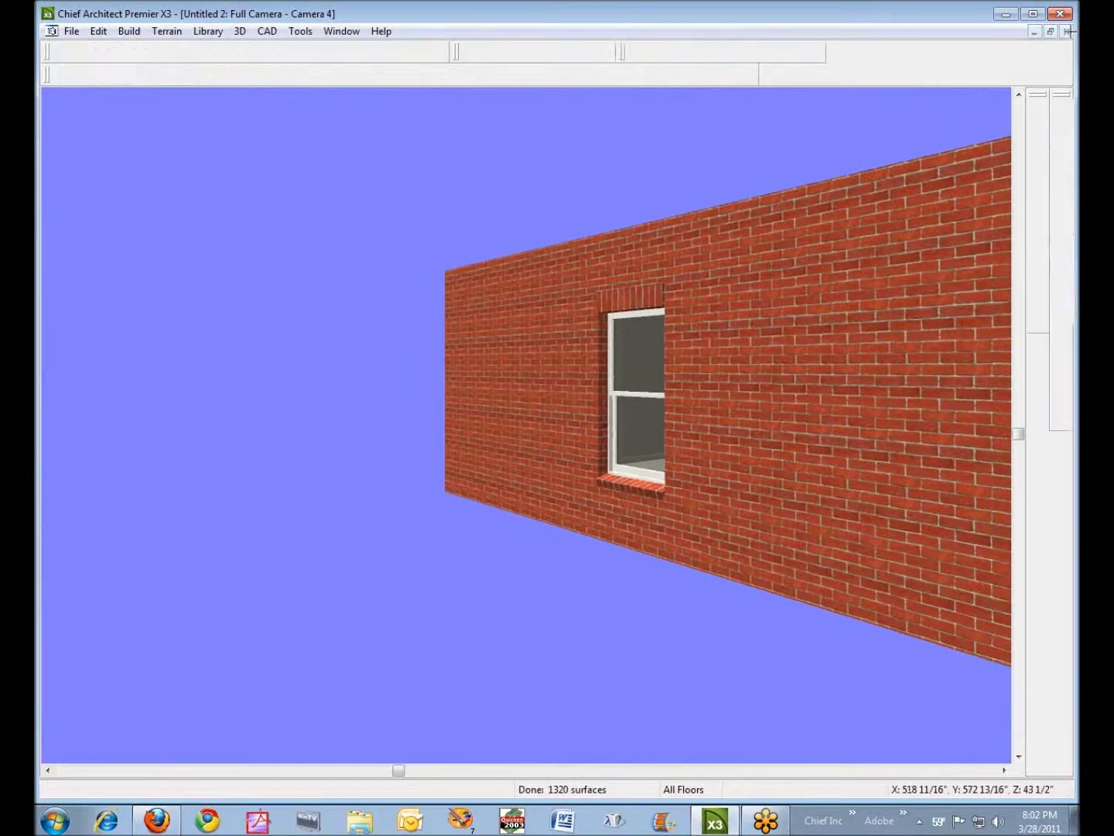
pyautogui.moveTo(842, 649); pyautogui.dragTo(410, 369)
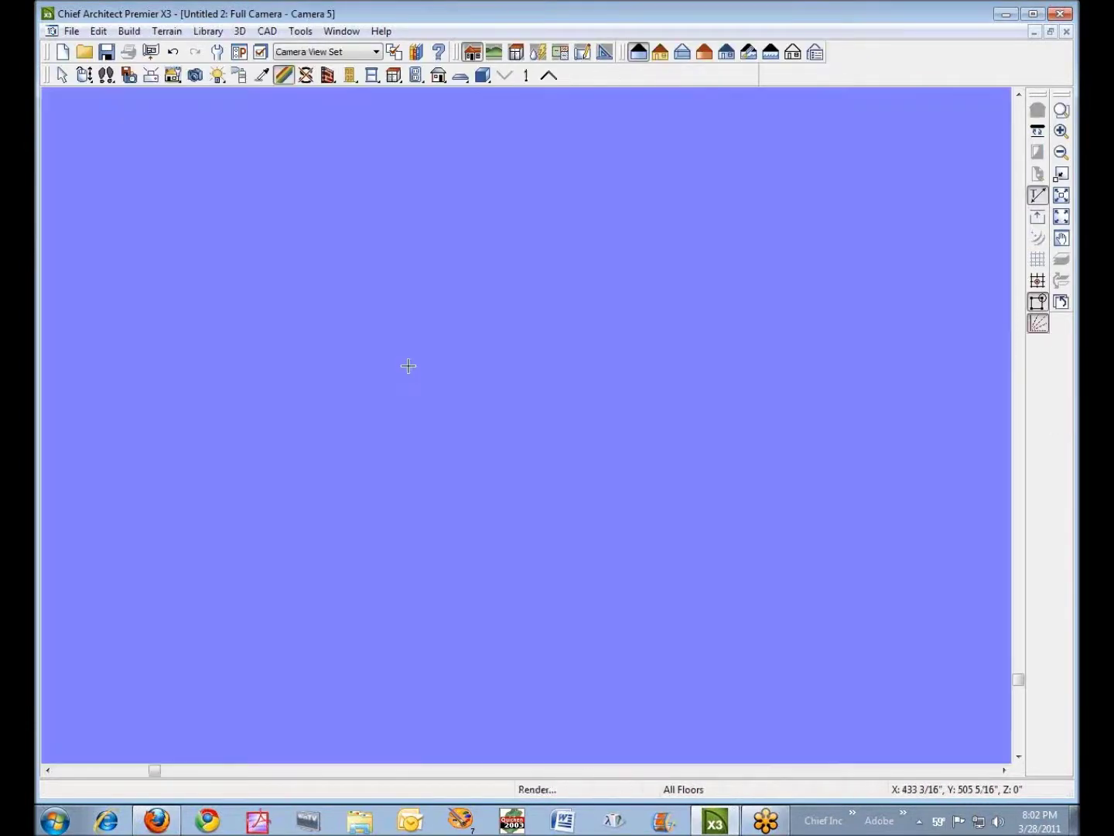
pyautogui.scroll(3, 479, 413)
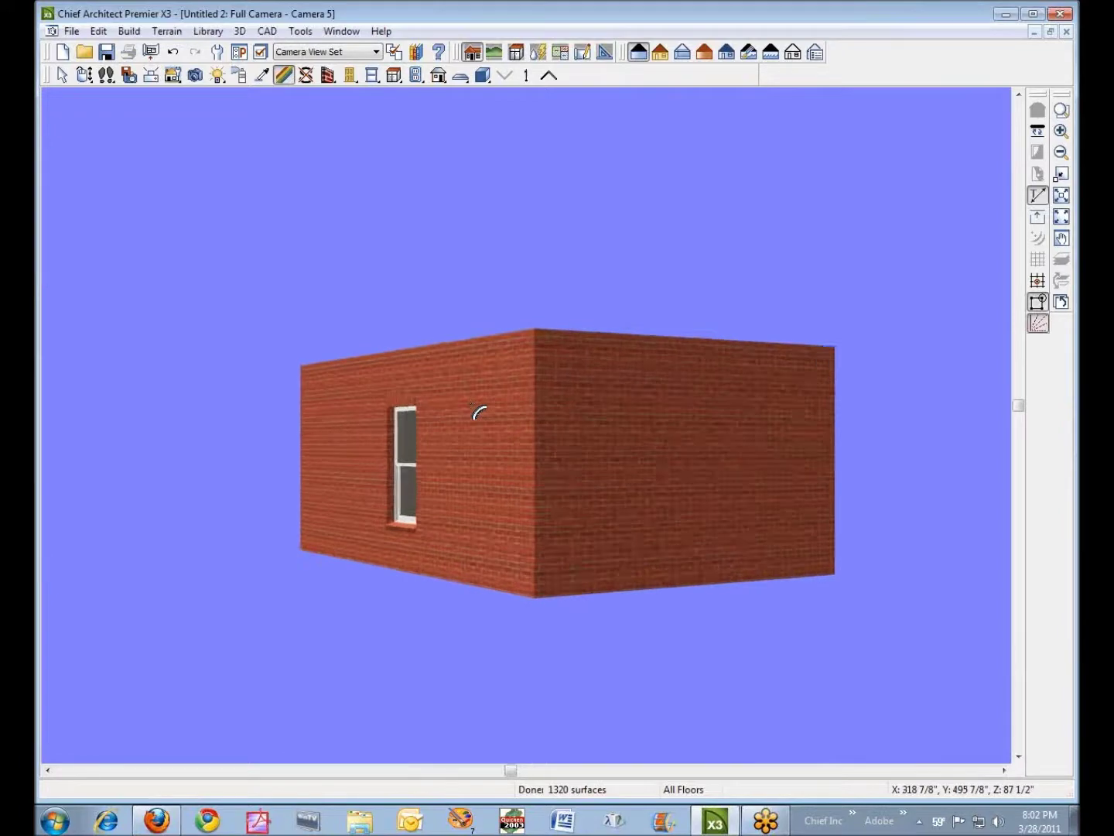
# - Add two more windows to the left wall and three windows to the right wall
pyautogui.click(370, 77)
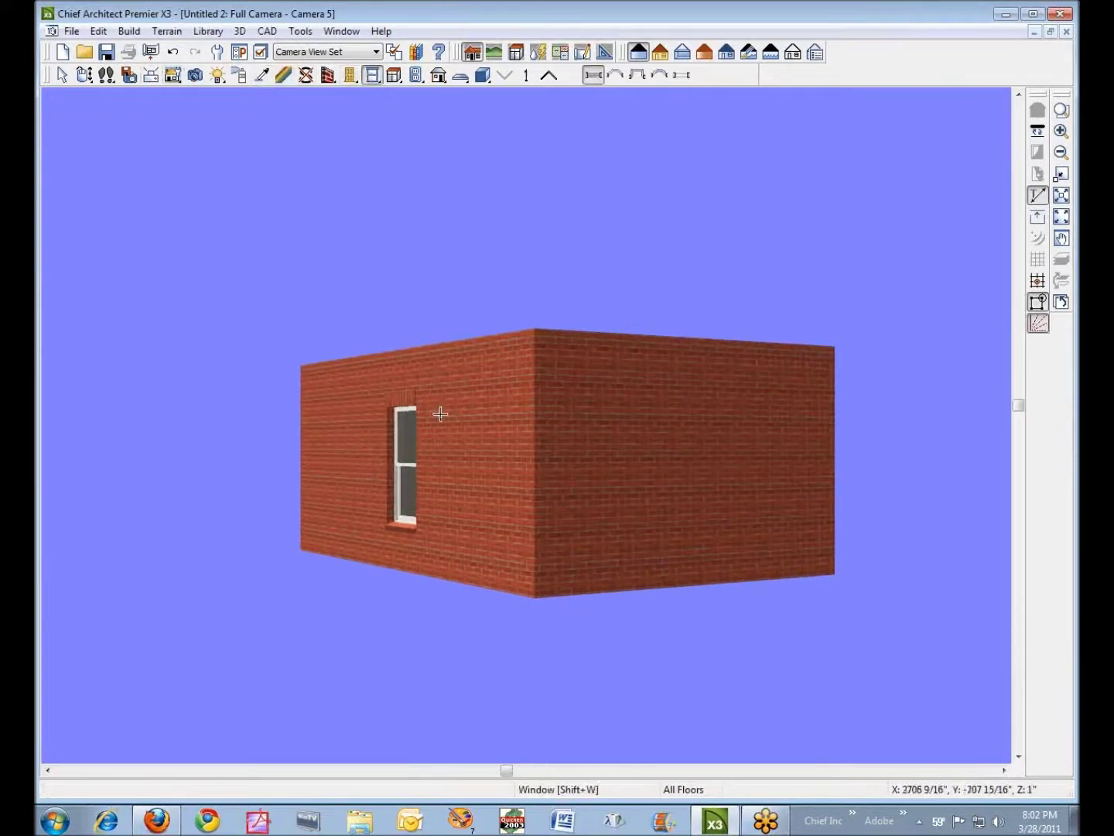
pyautogui.click(462, 447)
pyautogui.click(343, 462)
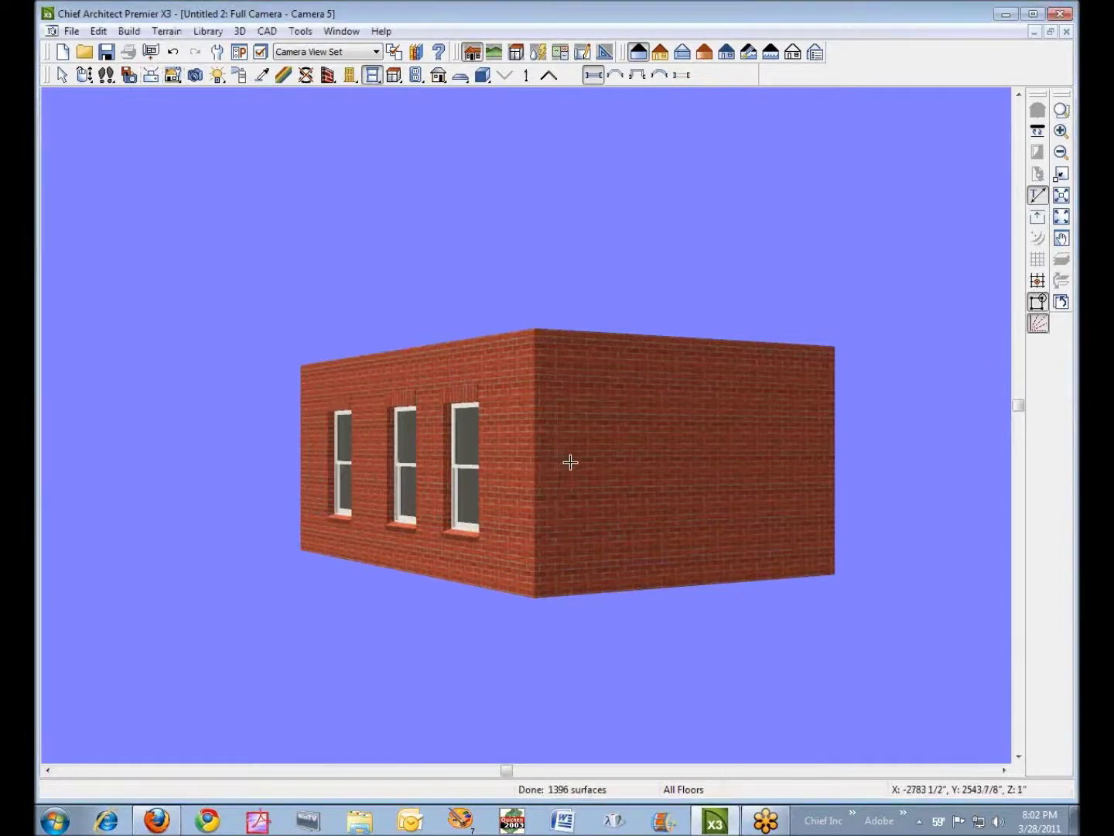
pyautogui.click(588, 460)
pyautogui.click(677, 453)
pyautogui.click(782, 463)
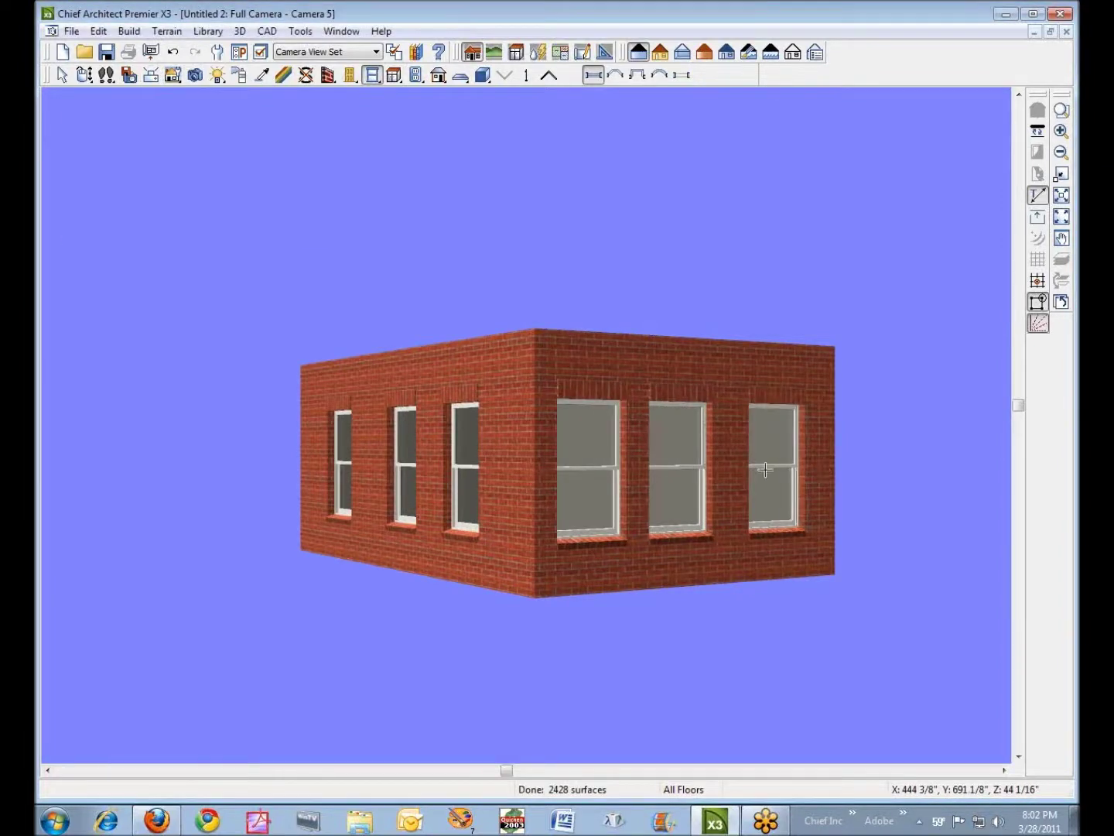
pyautogui.scroll(3, 571, 479)
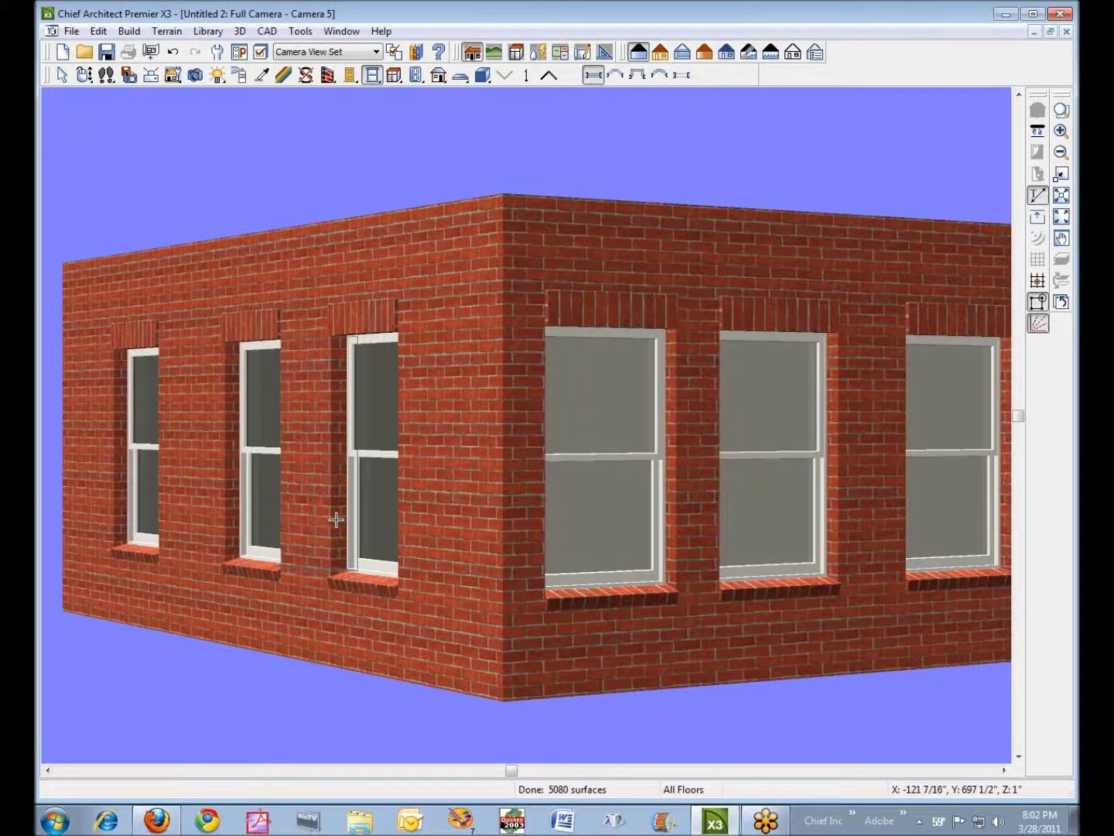
pyautogui.click(62, 72)
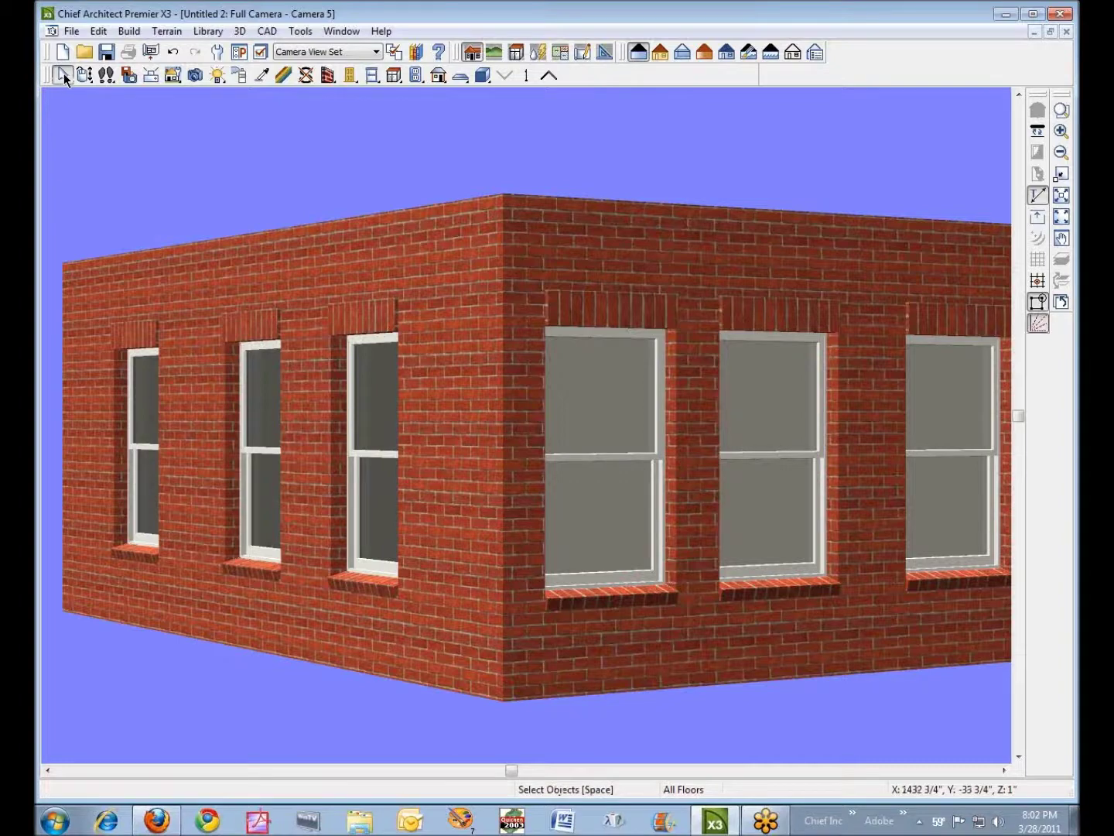